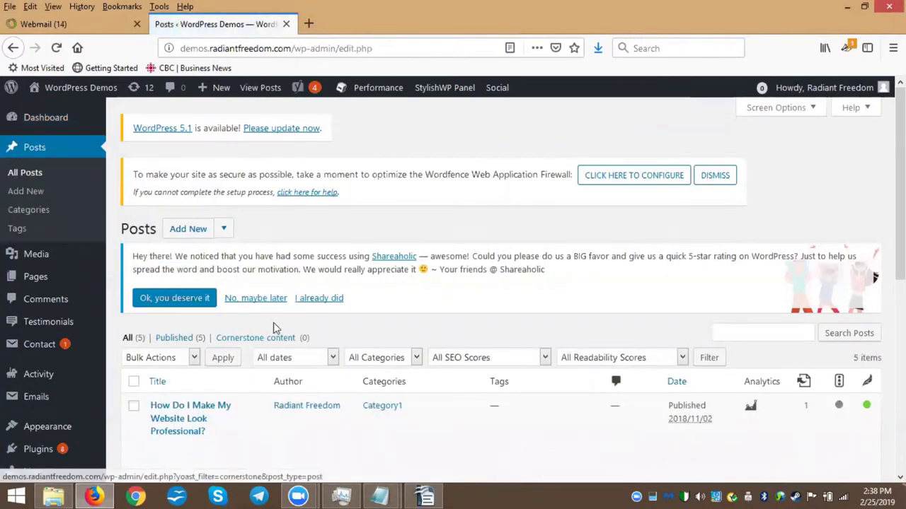
Look through the existing posts in the WordPress posts list.
{"action": "scroll", "coordinate": [273, 329], "scroll_direction": "down", "scroll_amount": 4}
{"action": "scroll", "coordinate": [277, 350], "scroll_direction": "down", "scroll_amount": 1}
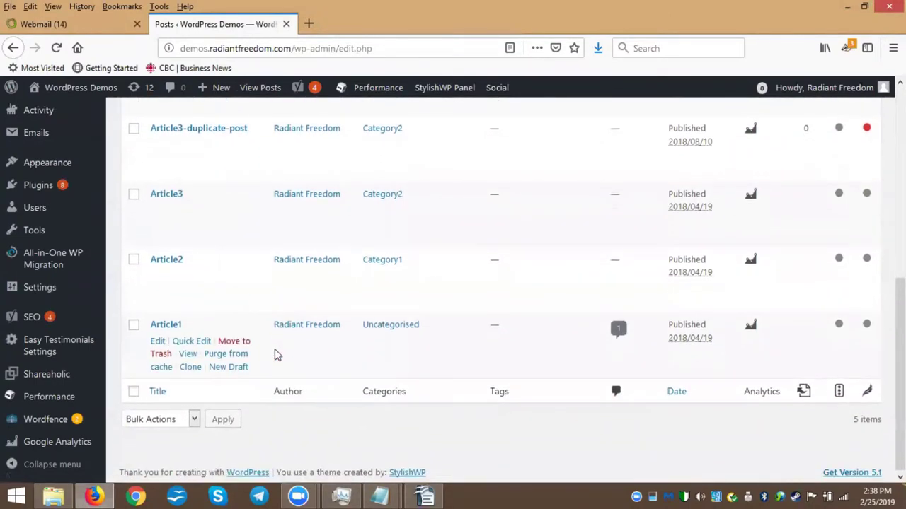
{"action": "scroll", "coordinate": [276, 354], "scroll_direction": "up", "scroll_amount": 6}
{"action": "scroll", "coordinate": [280, 288], "scroll_direction": "down", "scroll_amount": 1}
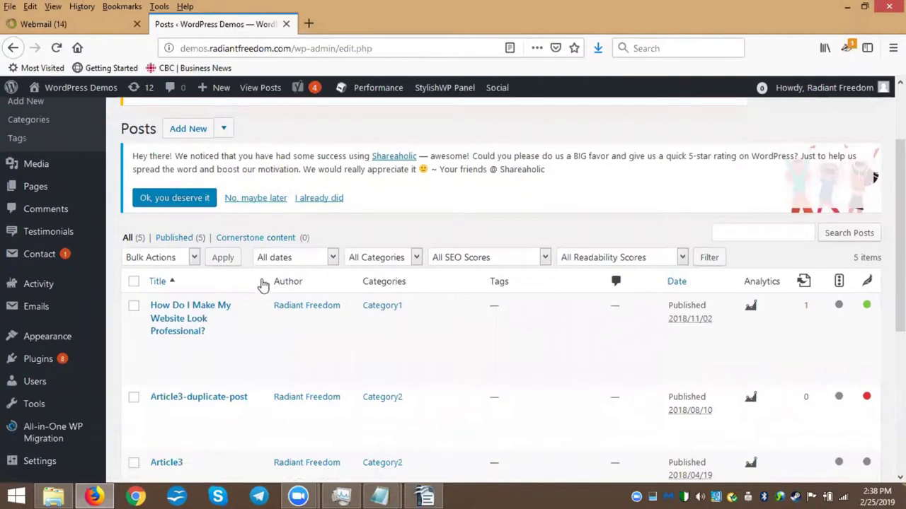
{"action": "scroll", "coordinate": [188, 237], "scroll_direction": "up", "scroll_amount": 1}
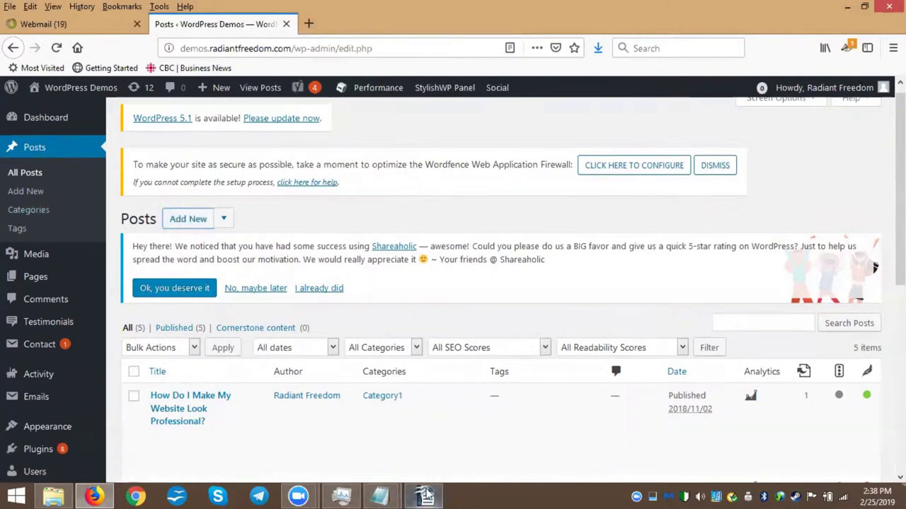
Switch to the OpenOffice Writer document and look through the whole article, from its title to the slug at the end.
{"action": "mouse_move", "coordinate": [427, 495]}
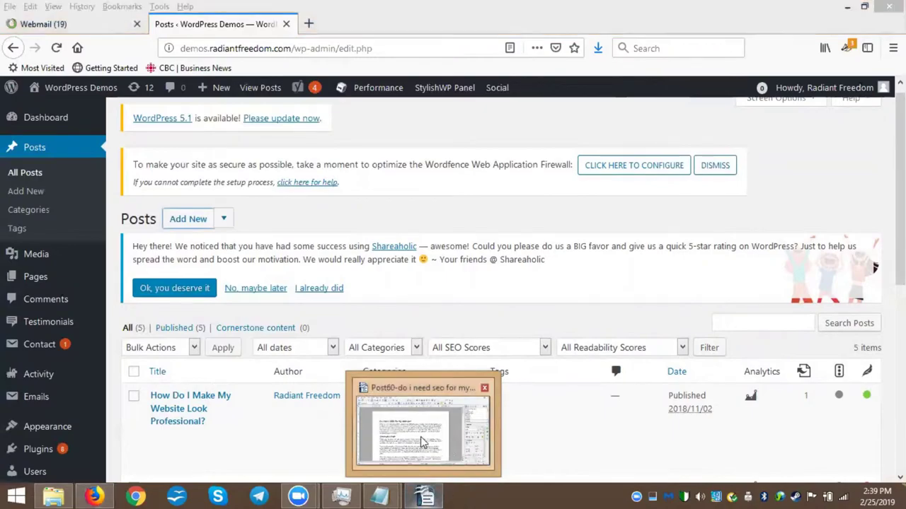
{"action": "left_click", "coordinate": [426, 495]}
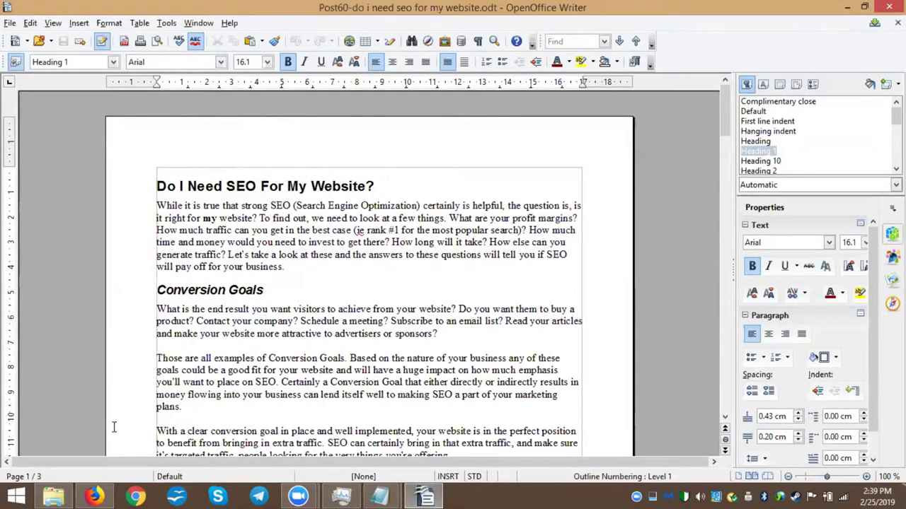
{"action": "scroll", "coordinate": [118, 358], "scroll_direction": "down", "scroll_amount": 9}
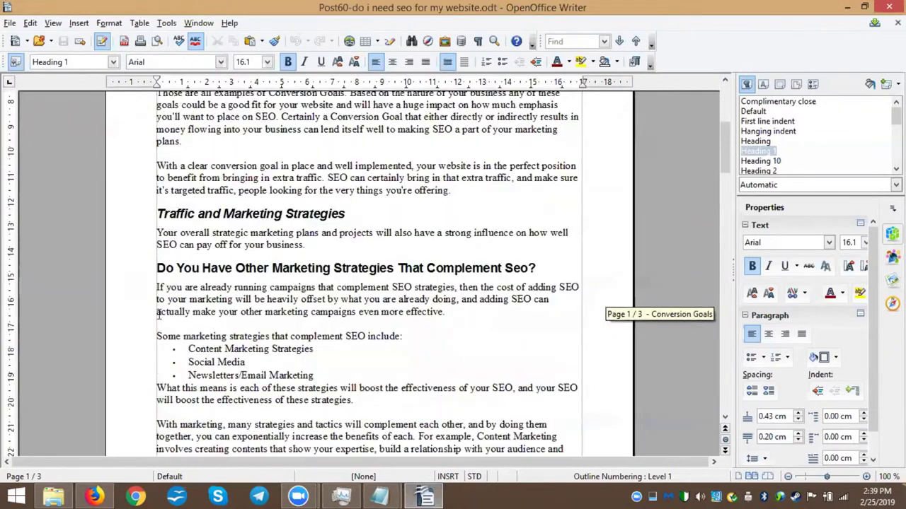
{"action": "scroll", "coordinate": [320, 290], "scroll_direction": "down", "scroll_amount": 7}
{"action": "scroll", "coordinate": [319, 290], "scroll_direction": "up", "scroll_amount": 15}
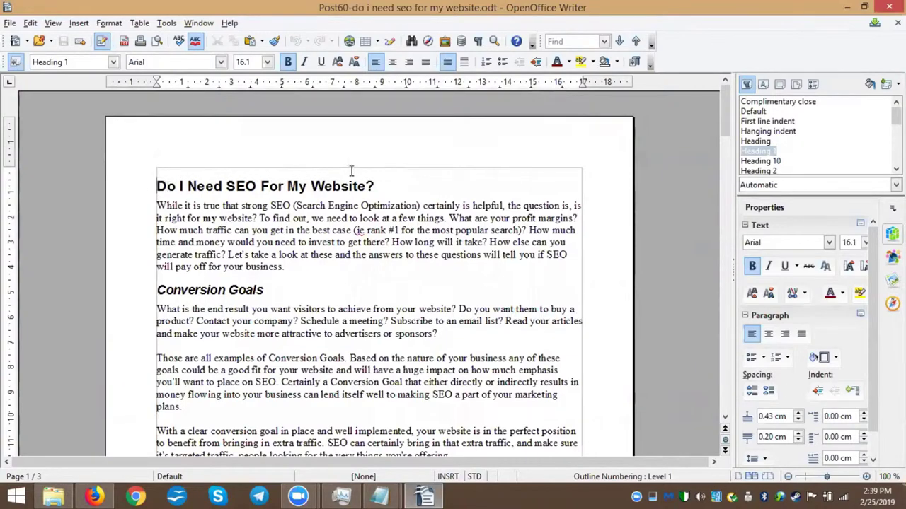
{"action": "scroll", "coordinate": [220, 248], "scroll_direction": "down", "scroll_amount": 12}
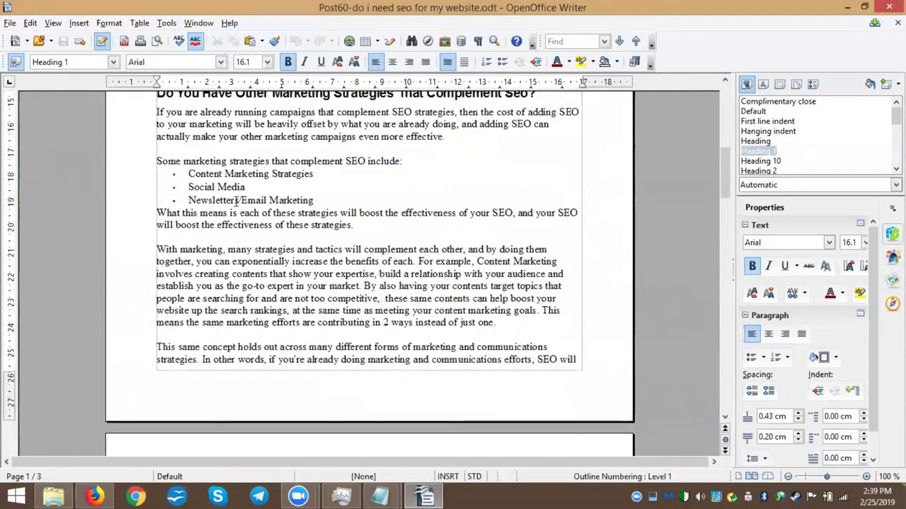
{"action": "scroll", "coordinate": [236, 200], "scroll_direction": "down", "scroll_amount": 20}
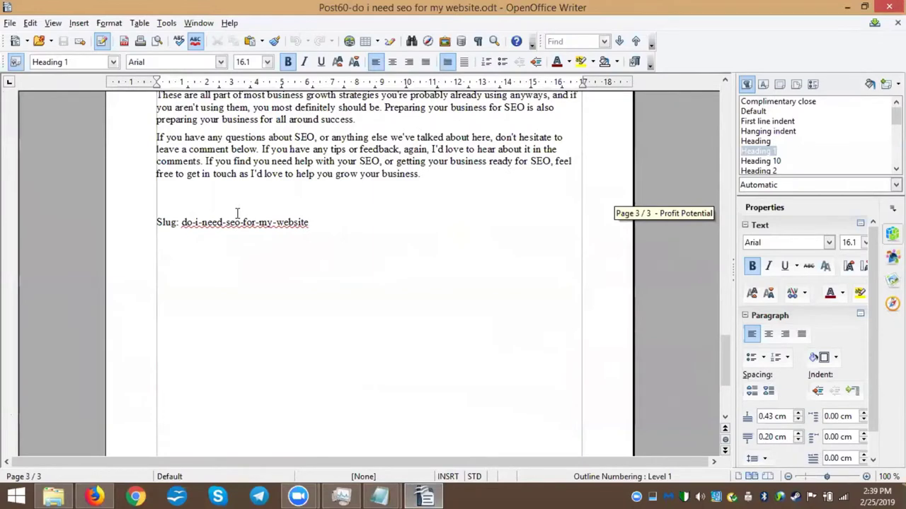
{"action": "scroll", "coordinate": [237, 213], "scroll_direction": "up", "scroll_amount": 20}
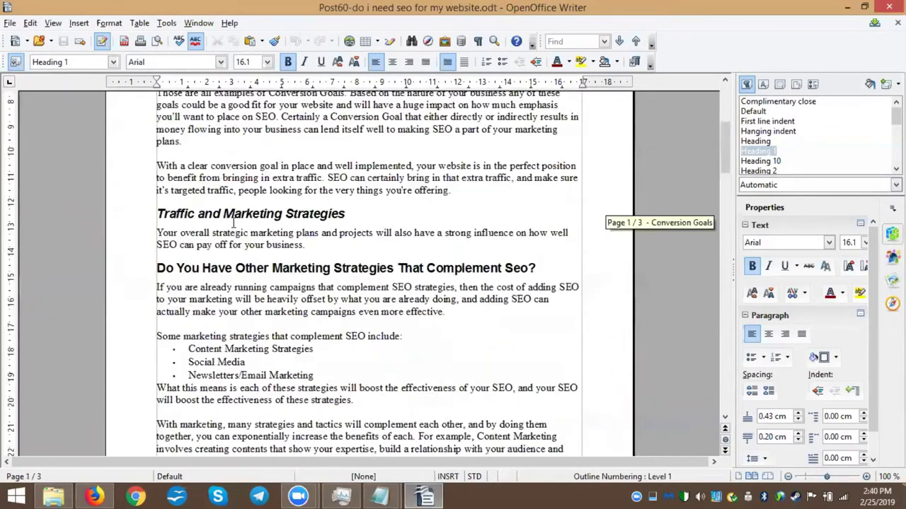
{"action": "scroll", "coordinate": [233, 223], "scroll_direction": "up", "scroll_amount": 8}
Switch back to WordPress in Firefox and start a new post.
{"action": "mouse_move", "coordinate": [95, 495]}
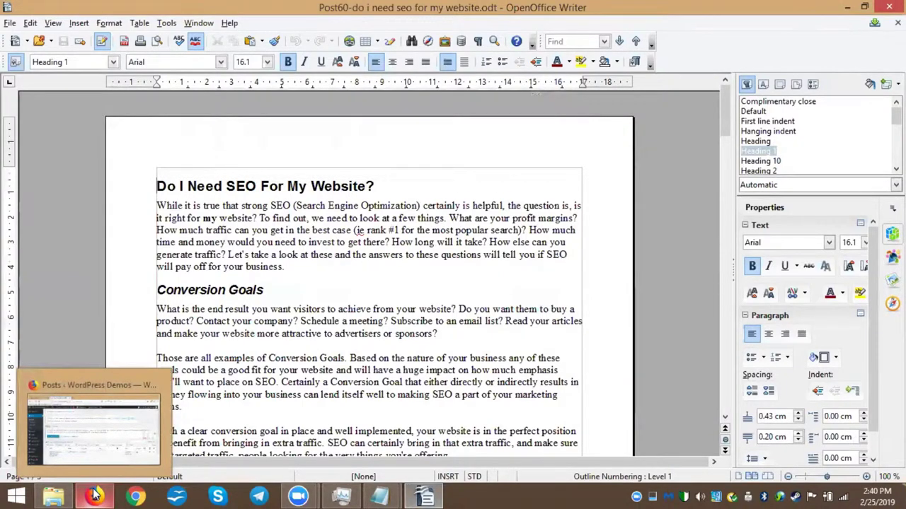
{"action": "left_click", "coordinate": [94, 495]}
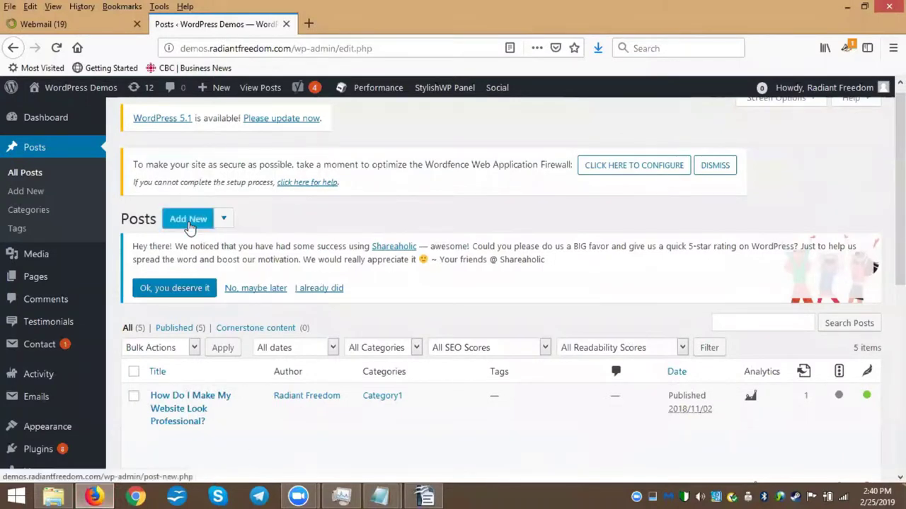
{"action": "left_click", "coordinate": [188, 219]}
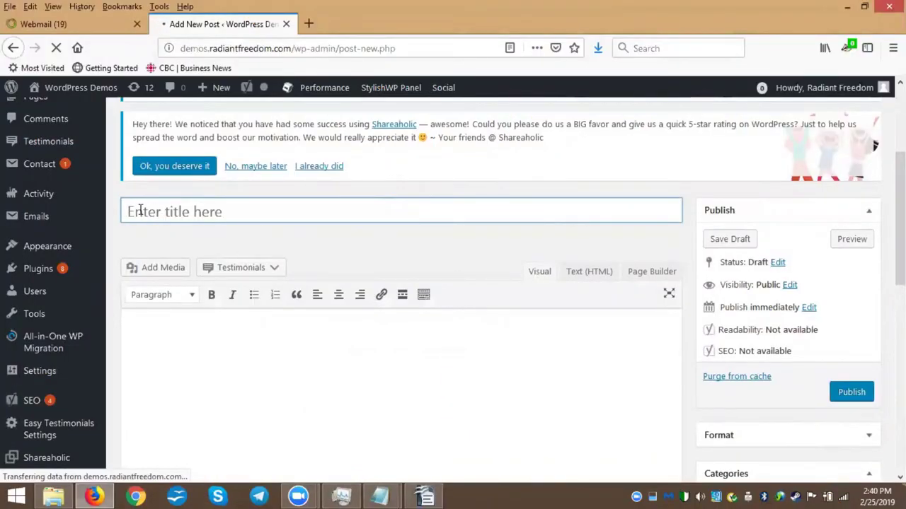
Copy the heading "Do I Need SEO For My Website?" from the Writer document into the new post's title.
{"action": "left_click", "coordinate": [423, 496]}
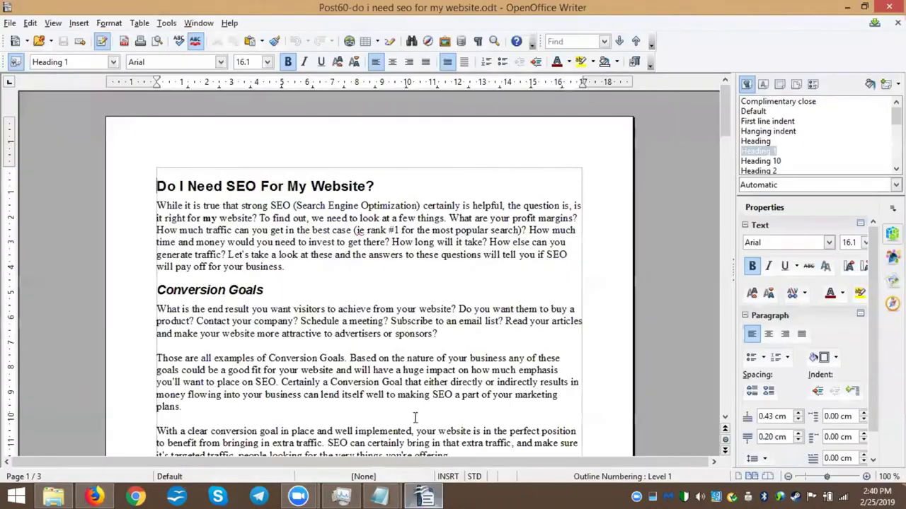
{"action": "left_click_drag", "start_coordinate": [378, 178], "coordinate": [143, 188]}
{"action": "key", "text": "ctrl+c"}
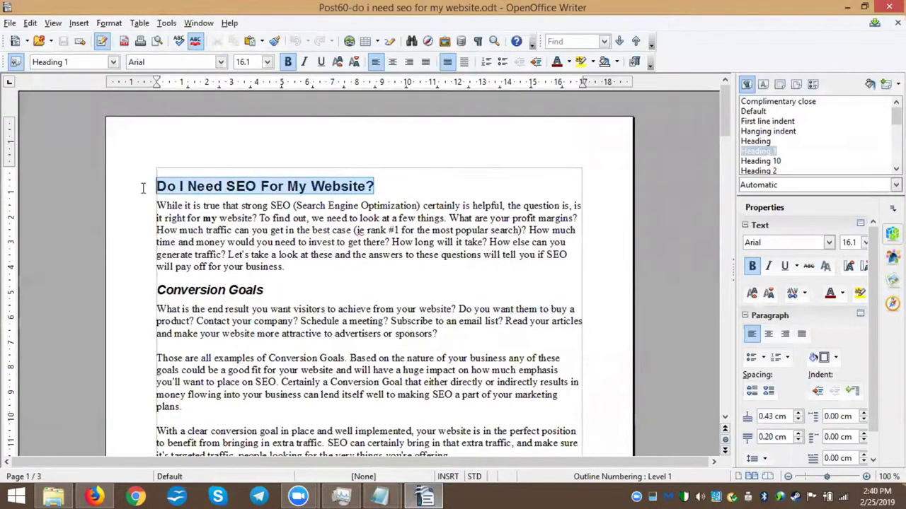
{"action": "left_click", "coordinate": [94, 495]}
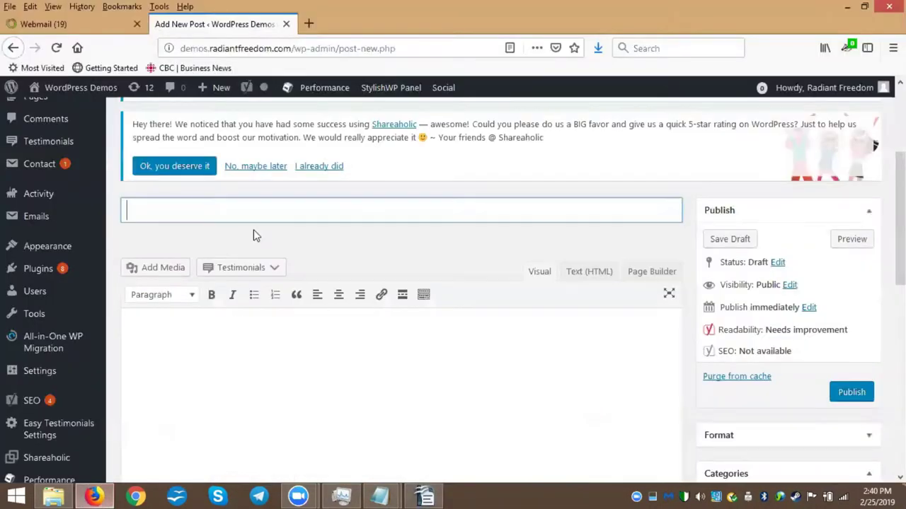
{"action": "left_click", "coordinate": [166, 413]}
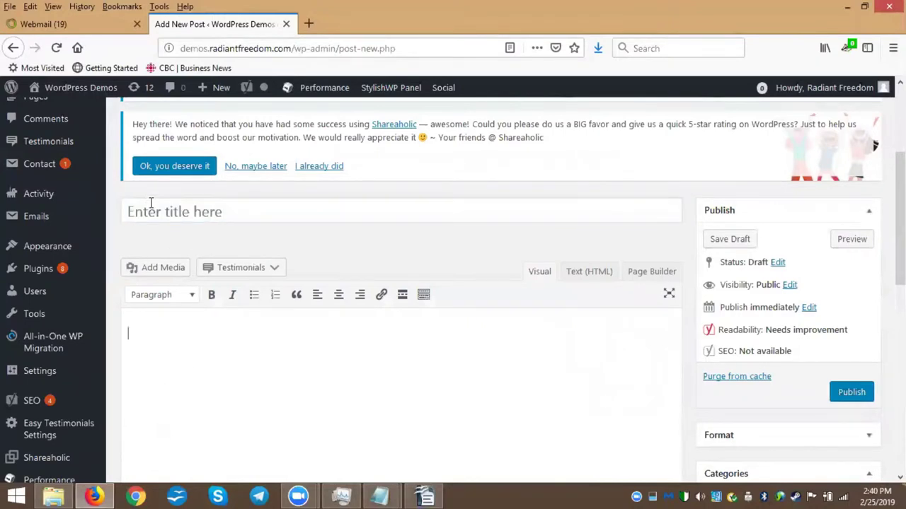
{"action": "left_click", "coordinate": [143, 213]}
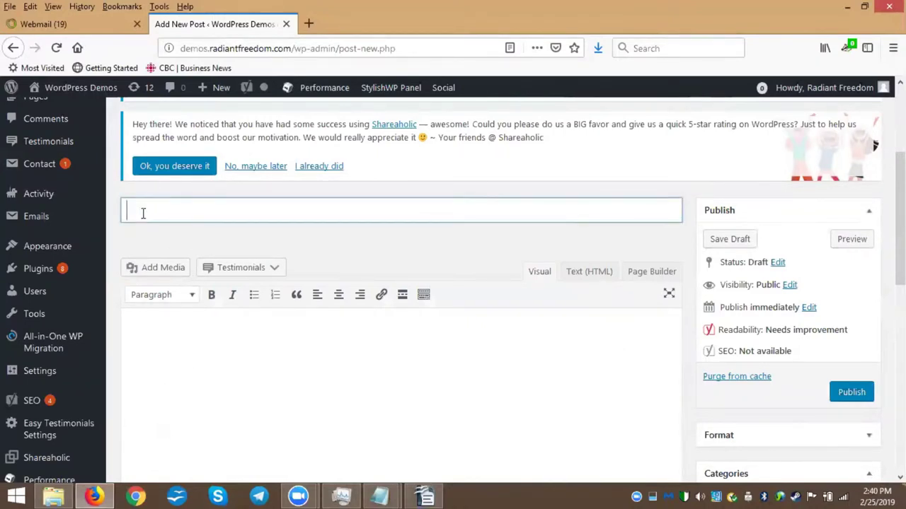
{"action": "right_click", "coordinate": [140, 213]}
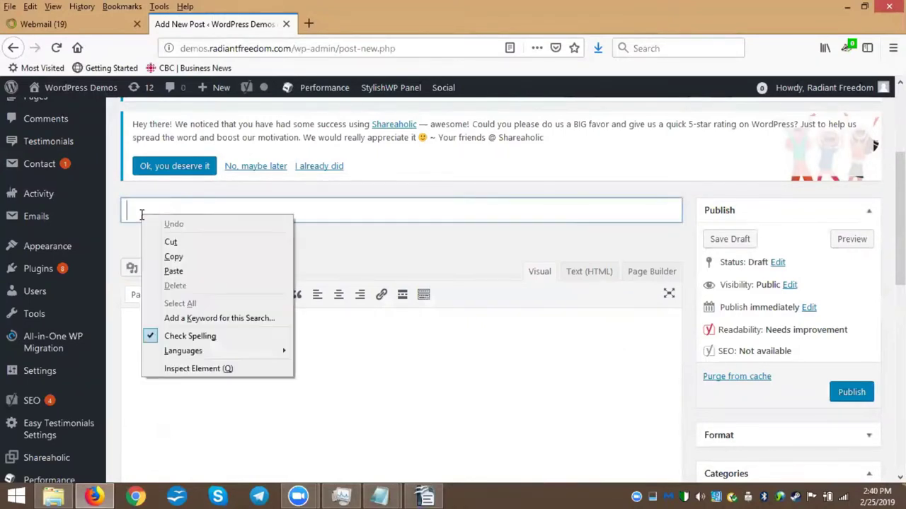
{"action": "left_click", "coordinate": [175, 272]}
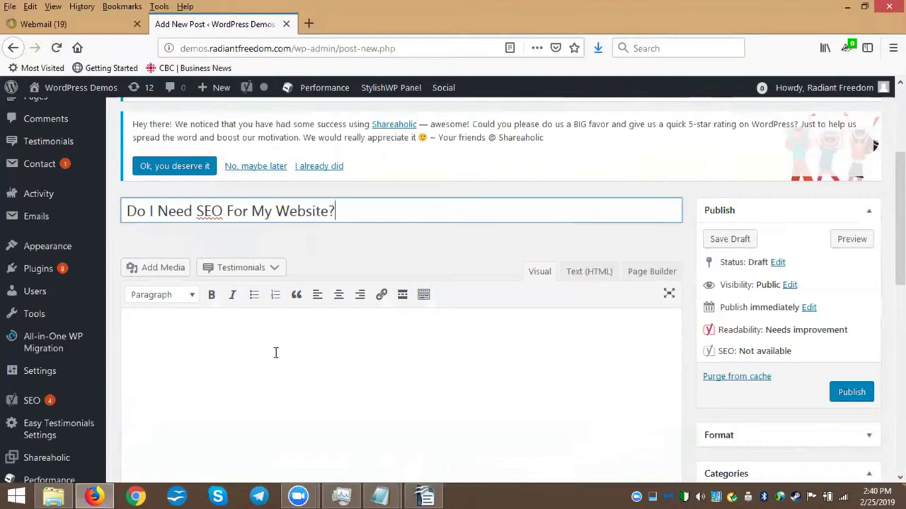
Copy the article text below the title, excluding the slug line, from the Writer document into the post's content area.
{"action": "left_click", "coordinate": [234, 343]}
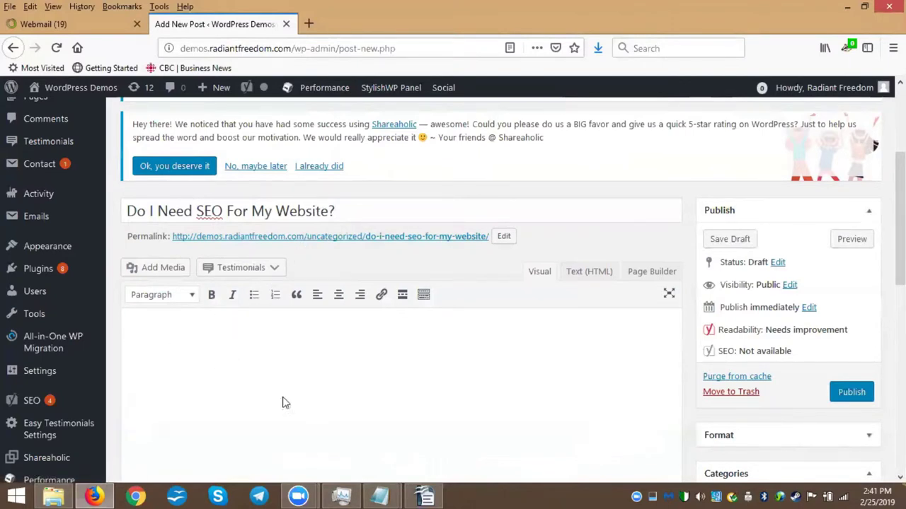
{"action": "mouse_move", "coordinate": [418, 495]}
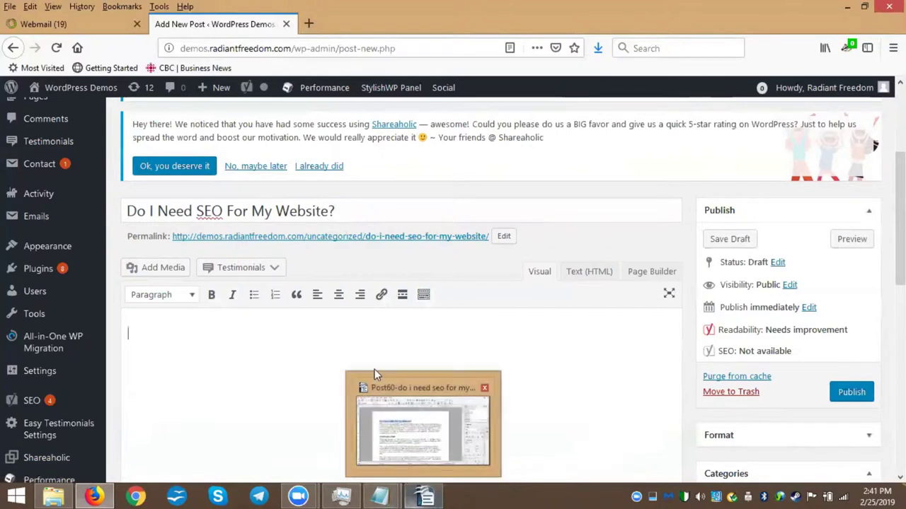
{"action": "left_click", "coordinate": [426, 496]}
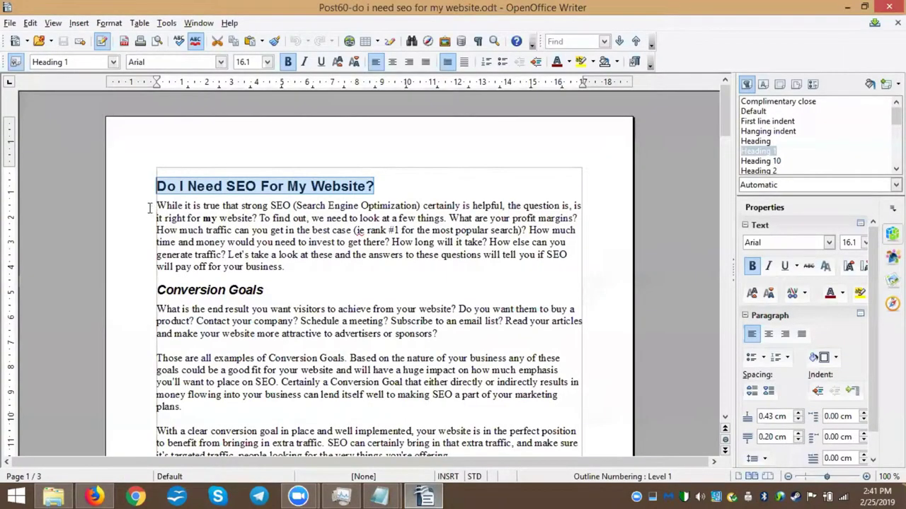
{"action": "left_click_drag", "start_coordinate": [157, 207], "coordinate": [427, 263]}
{"action": "scroll", "coordinate": [298, 290], "scroll_direction": "down", "scroll_amount": 15}
{"action": "scroll", "coordinate": [354, 326], "scroll_direction": "down", "scroll_amount": 15}
{"action": "right_click", "coordinate": [384, 227]}
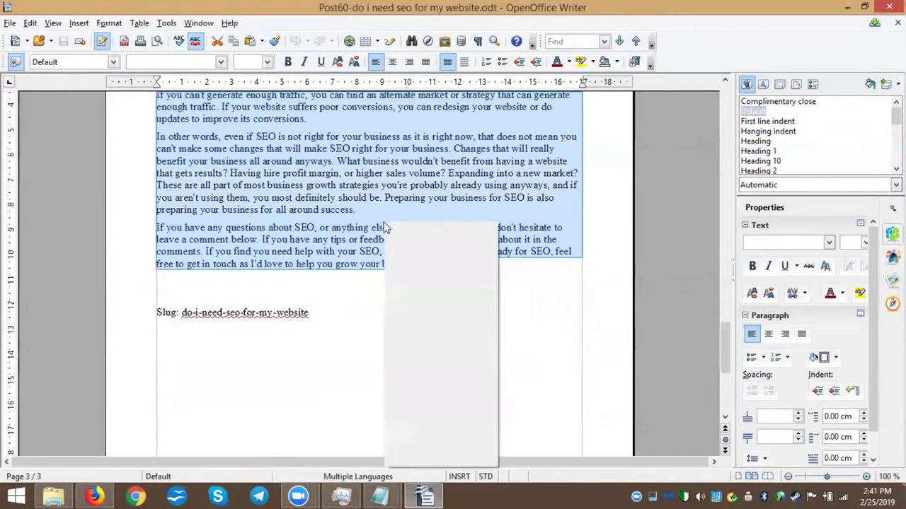
{"action": "left_click", "coordinate": [443, 443]}
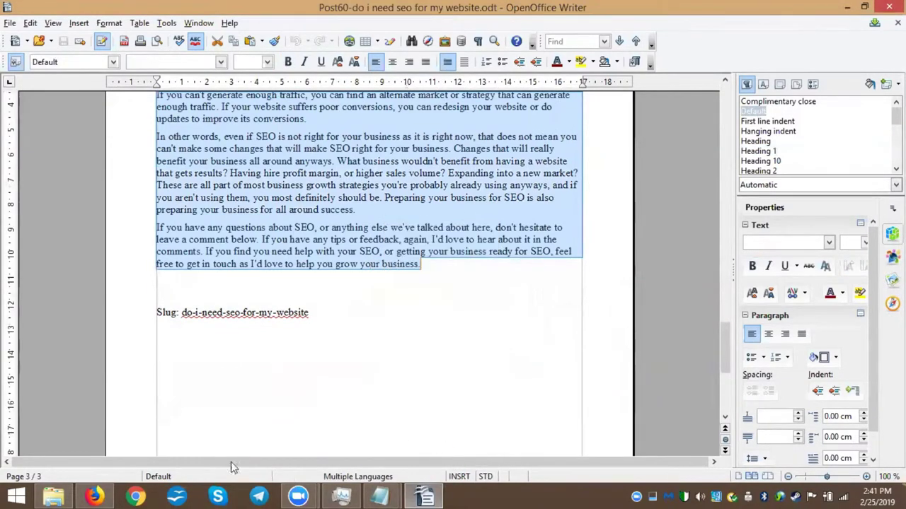
{"action": "left_click", "coordinate": [94, 496]}
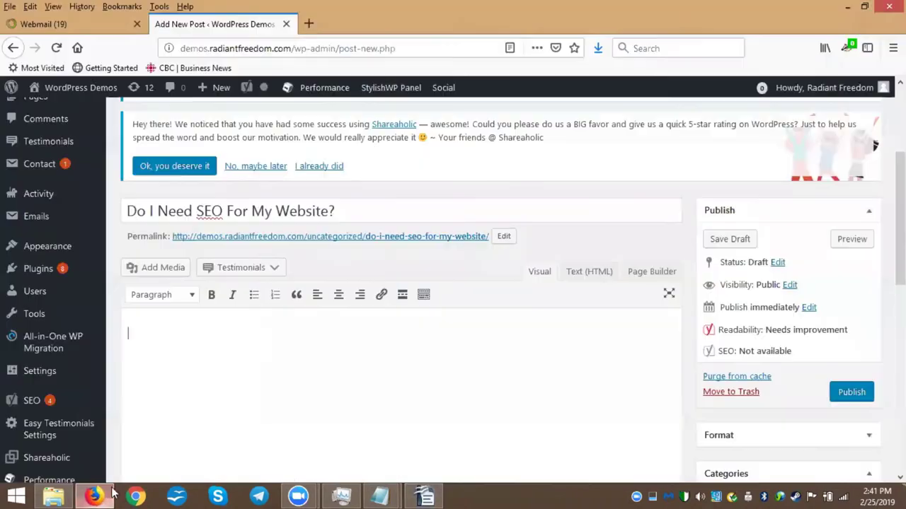
{"action": "right_click", "coordinate": [170, 333]}
{"action": "left_click", "coordinate": [212, 392]}
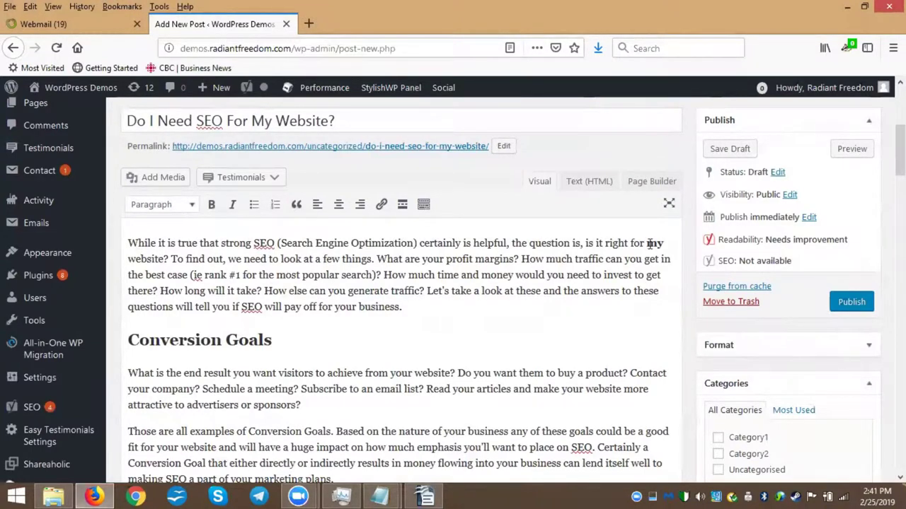
Make the whole phrase "my website" bold in the opening paragraph.
{"action": "left_click_drag", "start_coordinate": [647, 242], "coordinate": [166, 259]}
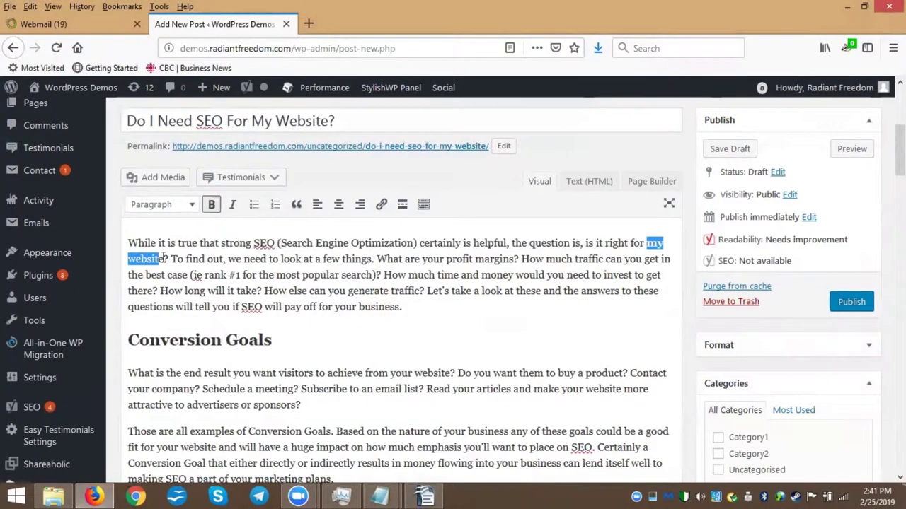
{"action": "left_click", "coordinate": [213, 206]}
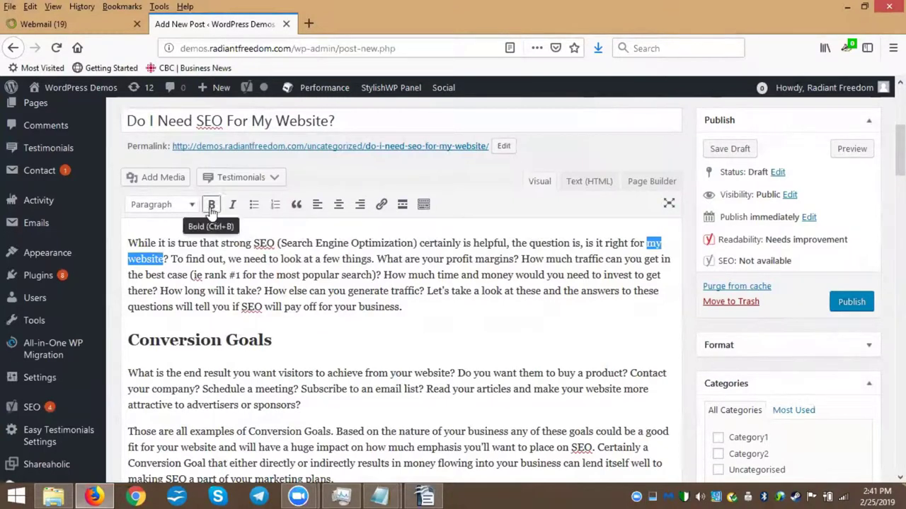
{"action": "left_click", "coordinate": [211, 204]}
{"action": "left_click", "coordinate": [190, 257]}
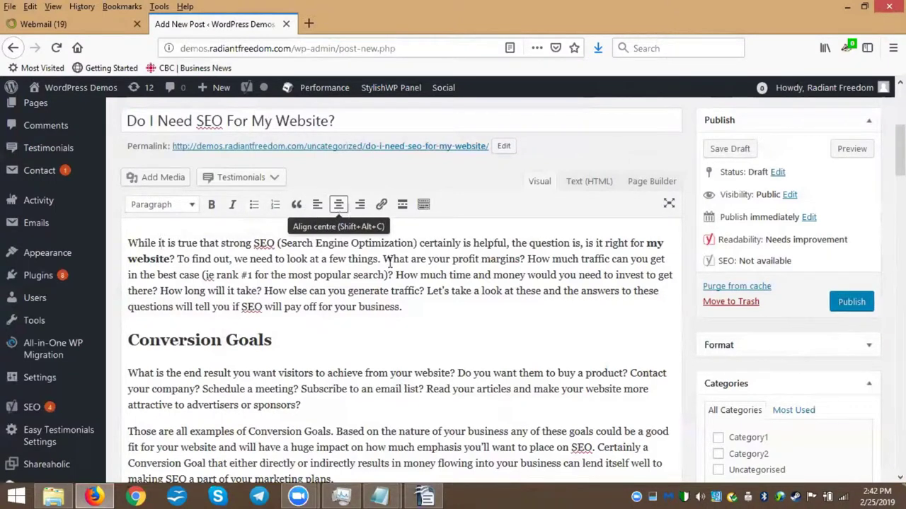
Centre the "Conversion Goals" heading.
{"action": "left_click_drag", "start_coordinate": [413, 309], "coordinate": [126, 236]}
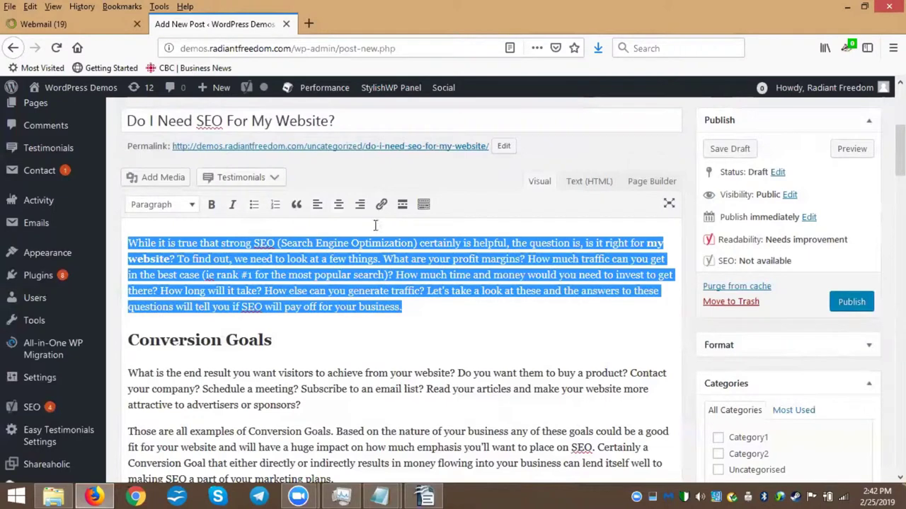
{"action": "left_click_drag", "start_coordinate": [276, 340], "coordinate": [126, 339]}
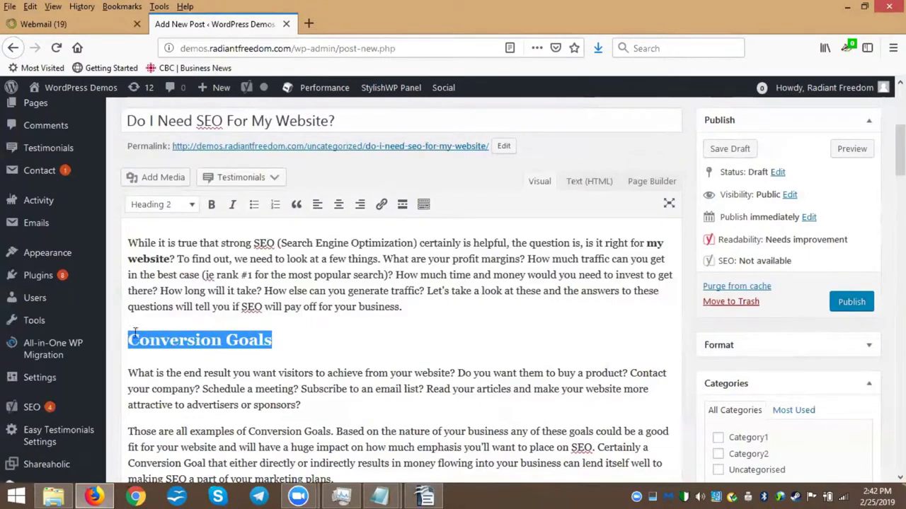
{"action": "left_click", "coordinate": [338, 205]}
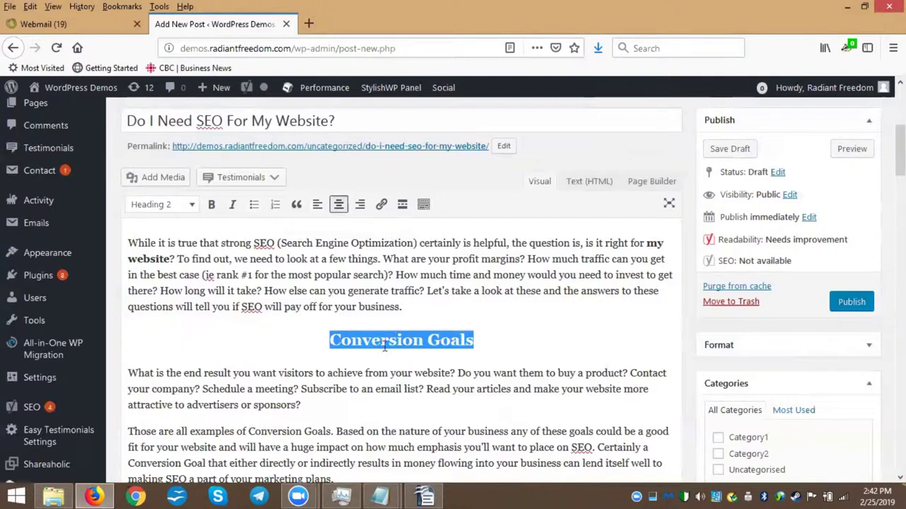
Centre the "Traffic and Marketing Strategies" heading in the article.
{"action": "scroll", "coordinate": [399, 345], "scroll_direction": "down", "scroll_amount": 4}
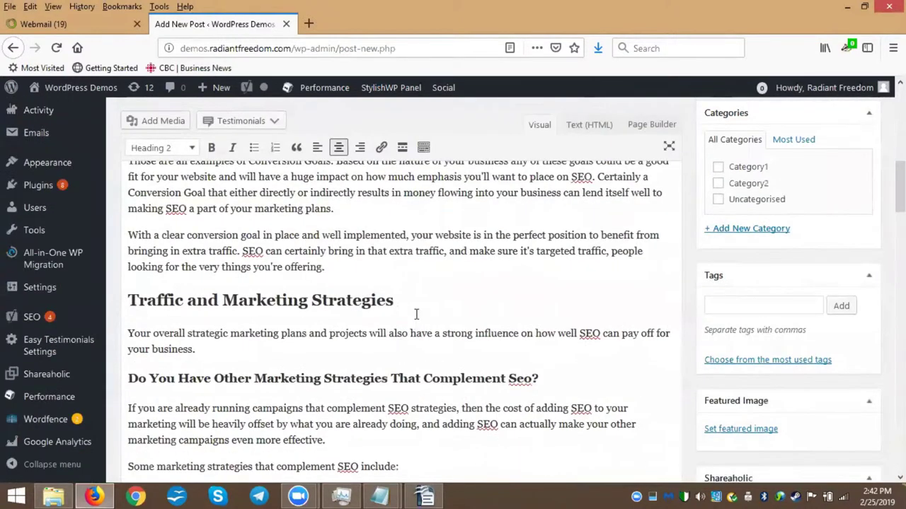
{"action": "left_click_drag", "start_coordinate": [400, 300], "coordinate": [128, 300]}
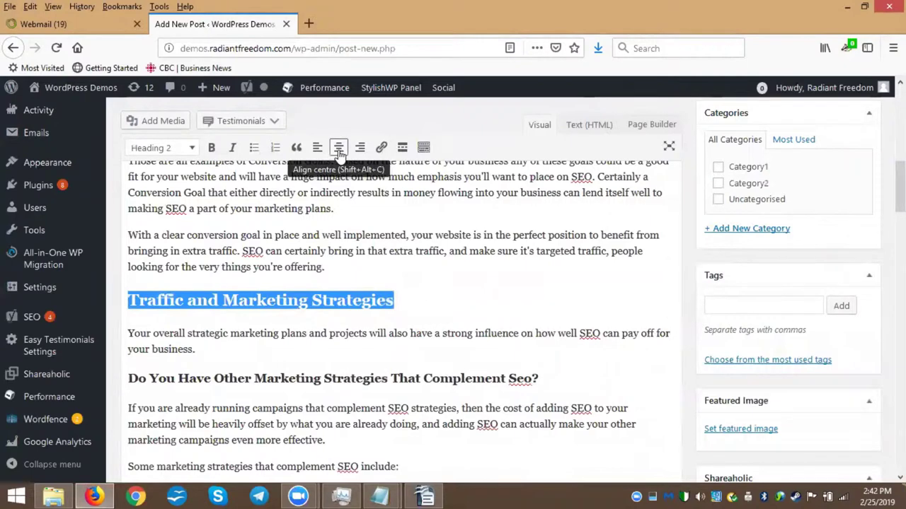
{"action": "left_click", "coordinate": [339, 147]}
{"action": "scroll", "coordinate": [547, 259], "scroll_direction": "down", "scroll_amount": 1}
{"action": "left_click", "coordinate": [540, 287]}
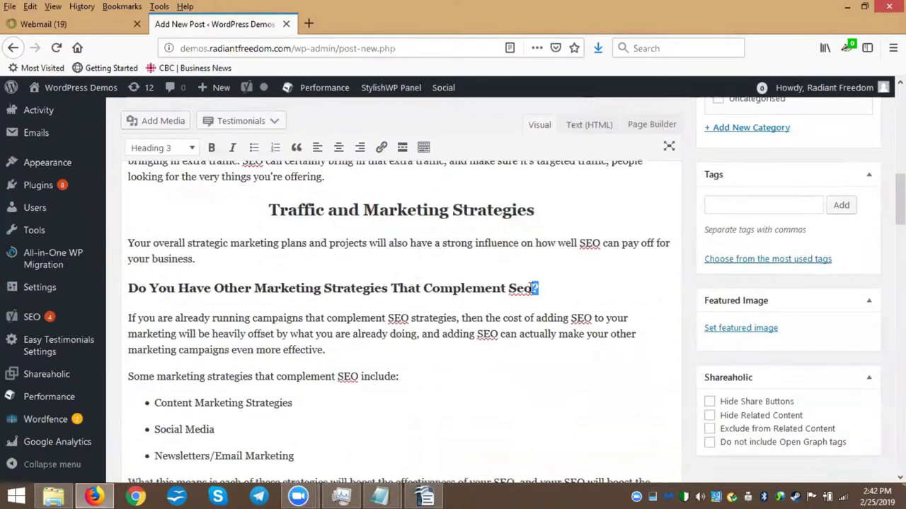
Centre the "Timeline" heading further down in the article.
{"action": "scroll", "coordinate": [537, 287], "scroll_direction": "down", "scroll_amount": 4}
{"action": "scroll", "coordinate": [522, 276], "scroll_direction": "down", "scroll_amount": 4}
{"action": "left_click_drag", "start_coordinate": [203, 337], "coordinate": [128, 336]}
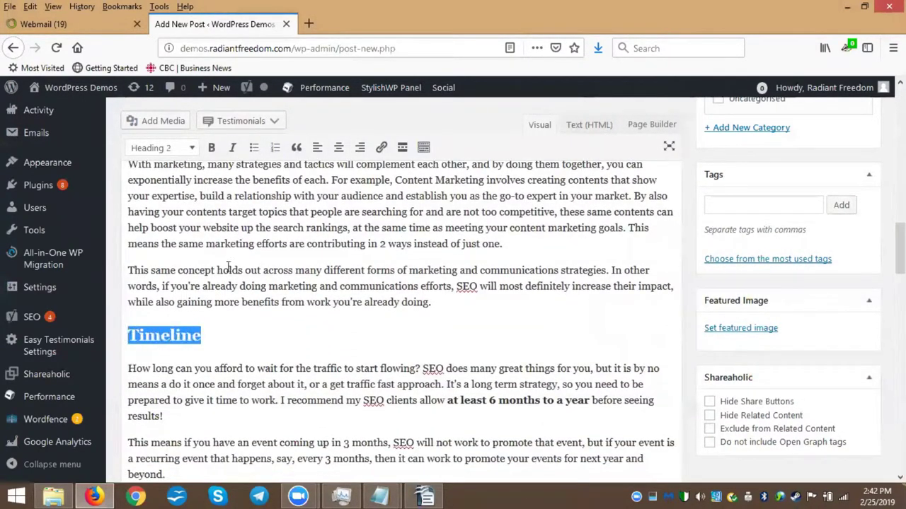
{"action": "left_click", "coordinate": [338, 147]}
Centre the "Profit Margins and SEO" heading in the article.
{"action": "scroll", "coordinate": [368, 196], "scroll_direction": "down", "scroll_amount": 4}
{"action": "scroll", "coordinate": [367, 196], "scroll_direction": "down", "scroll_amount": 3}
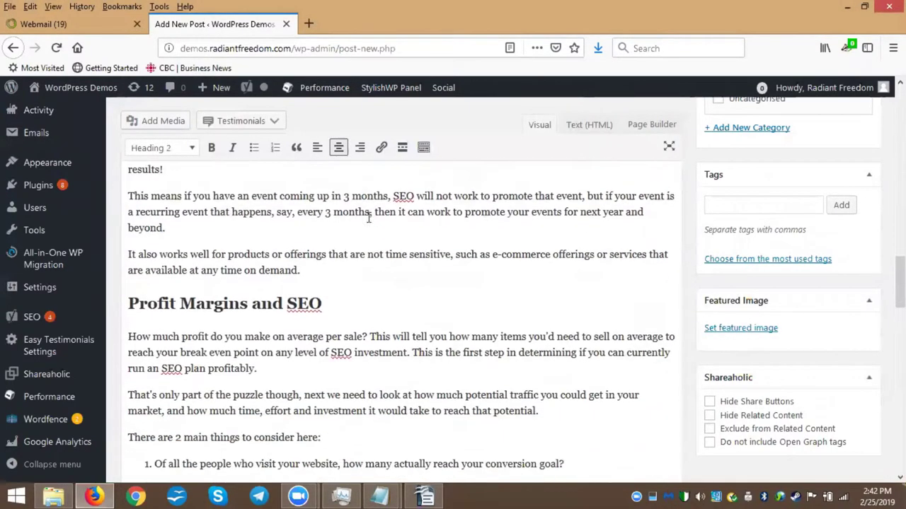
{"action": "left_click_drag", "start_coordinate": [324, 280], "coordinate": [115, 269]}
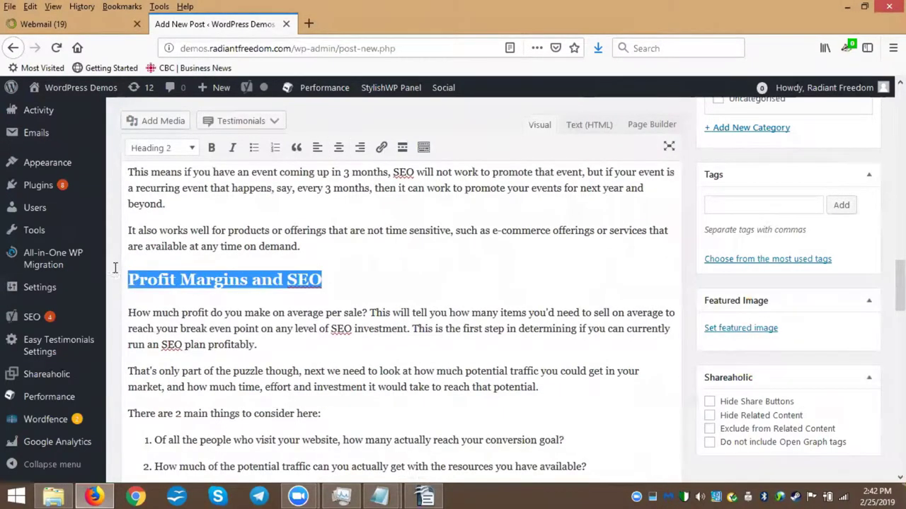
{"action": "left_click", "coordinate": [338, 147]}
Review the heading formatting in the remaining sections, and recheck the article's opening sections.
{"action": "scroll", "coordinate": [348, 173], "scroll_direction": "down", "scroll_amount": 8}
{"action": "scroll", "coordinate": [348, 173], "scroll_direction": "down", "scroll_amount": 15}
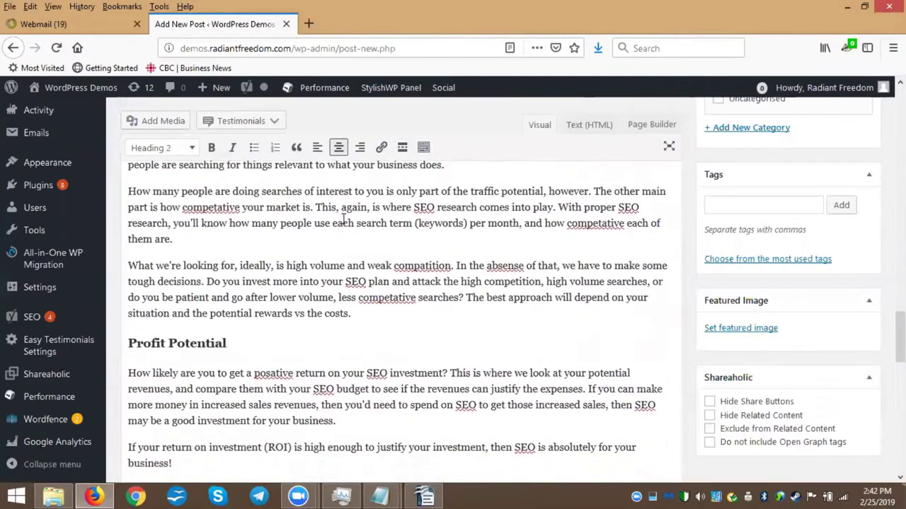
{"action": "scroll", "coordinate": [342, 225], "scroll_direction": "up", "scroll_amount": 20}
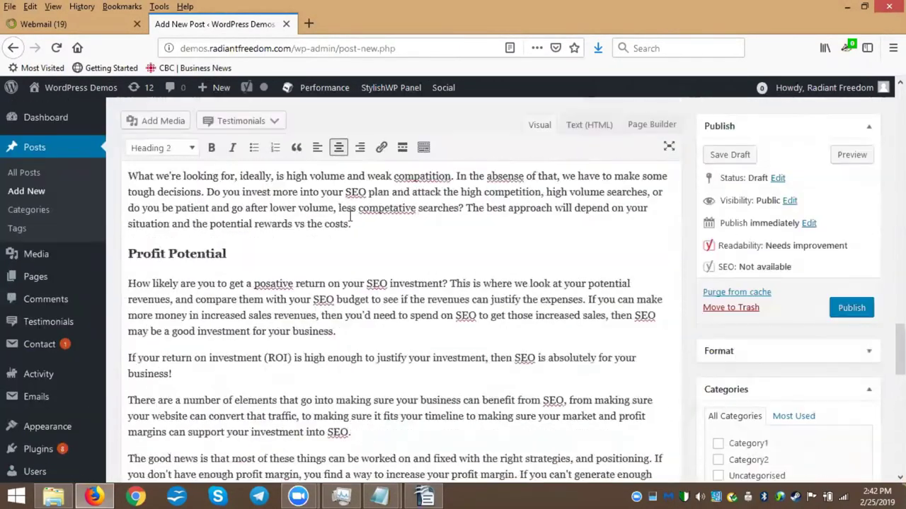
{"action": "scroll", "coordinate": [355, 218], "scroll_direction": "up", "scroll_amount": 7}
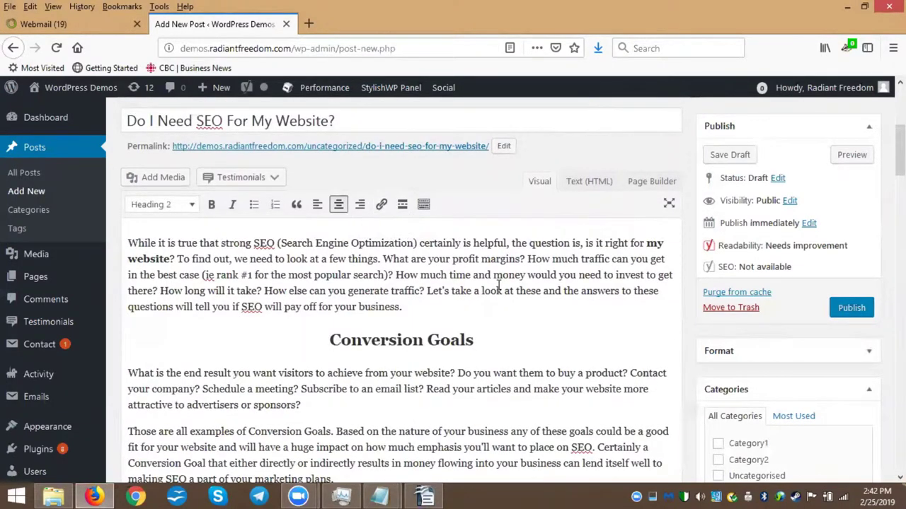
{"action": "scroll", "coordinate": [498, 283], "scroll_direction": "down", "scroll_amount": 4}
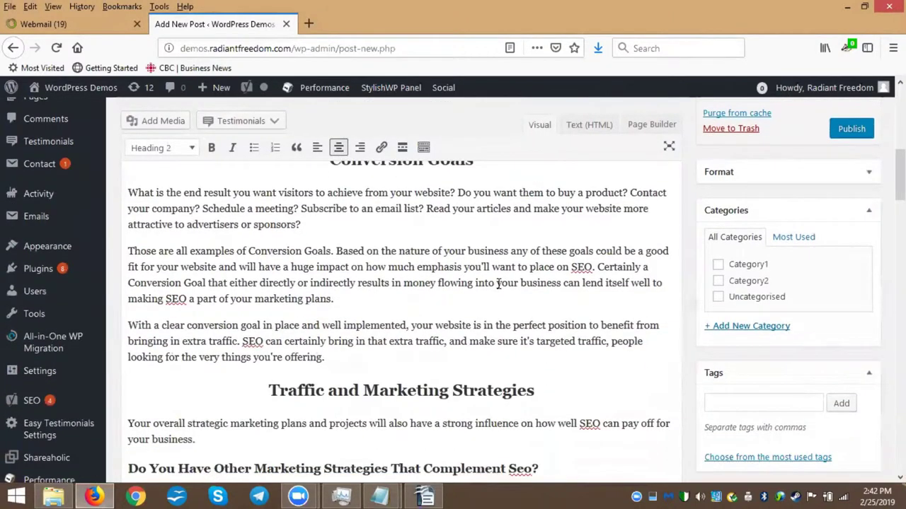
{"action": "scroll", "coordinate": [499, 284], "scroll_direction": "up", "scroll_amount": 4}
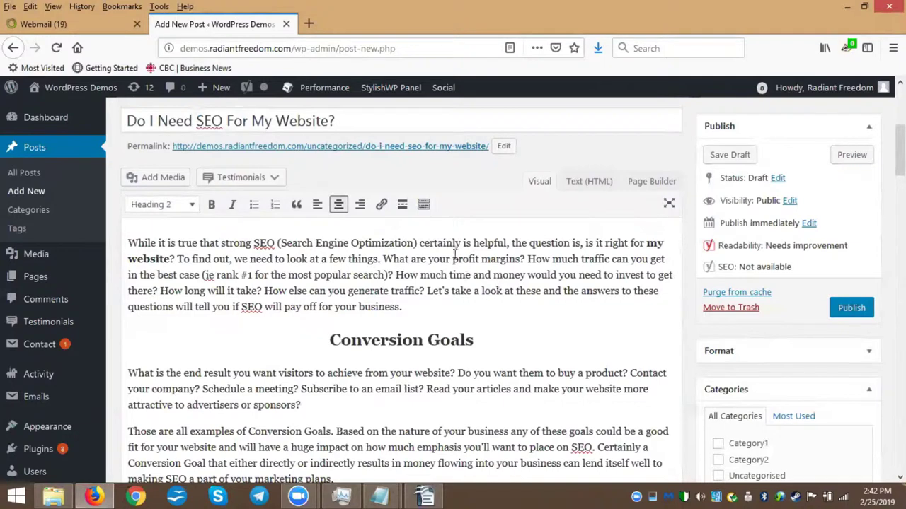
{"action": "scroll", "coordinate": [394, 244], "scroll_direction": "down", "scroll_amount": 6}
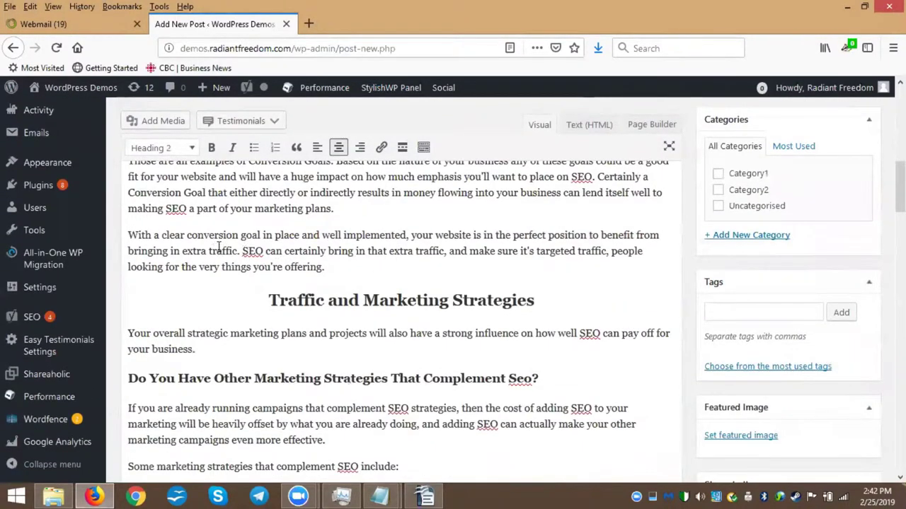
{"action": "left_click_drag", "start_coordinate": [128, 235], "coordinate": [264, 235]}
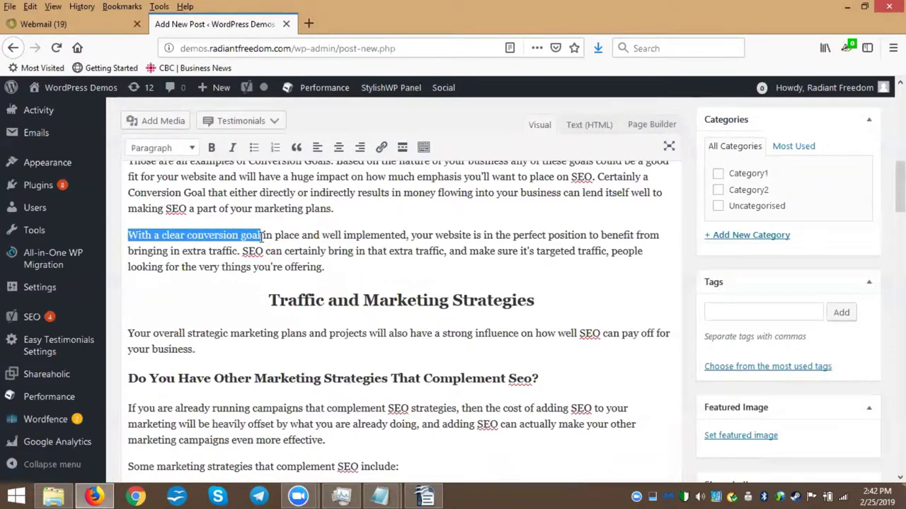
{"action": "left_click", "coordinate": [382, 148]}
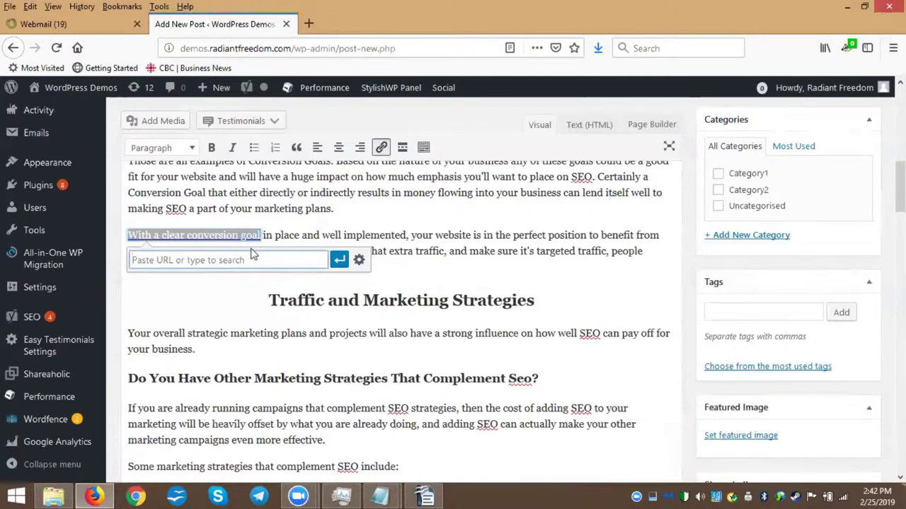
{"action": "type", "text": "w"}
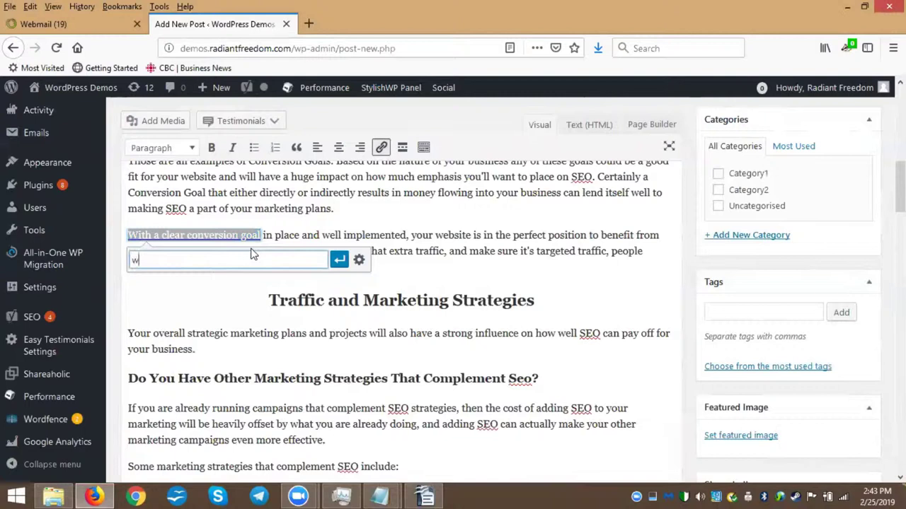
{"action": "type", "text": "ww.google.com"}
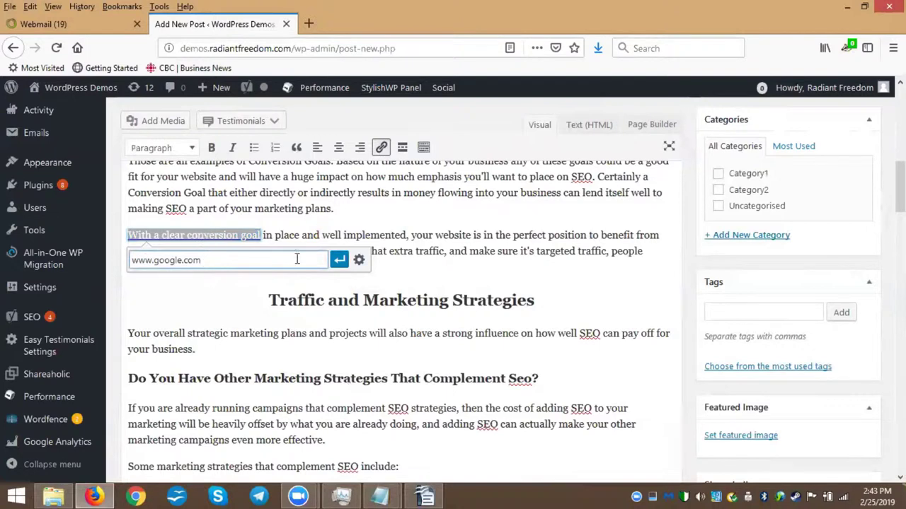
{"action": "left_click", "coordinate": [359, 260]}
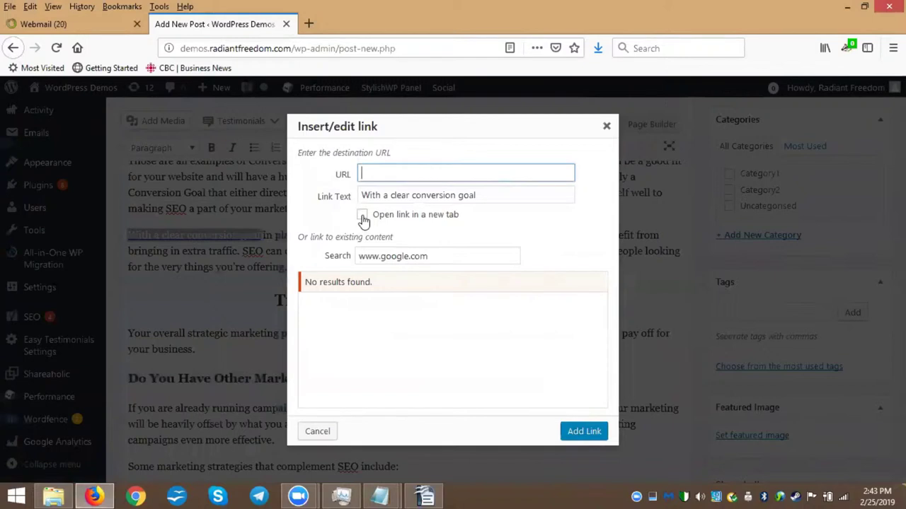
{"action": "left_click", "coordinate": [363, 215]}
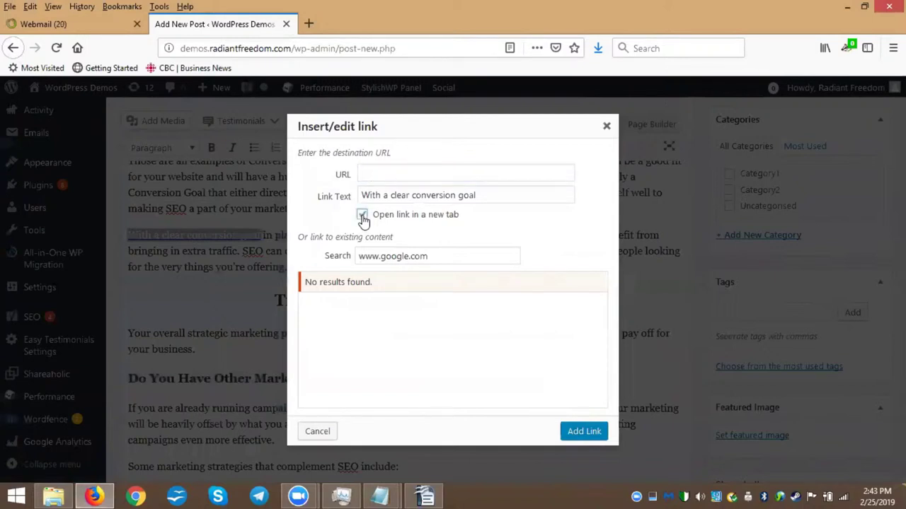
{"action": "left_click", "coordinate": [402, 174]}
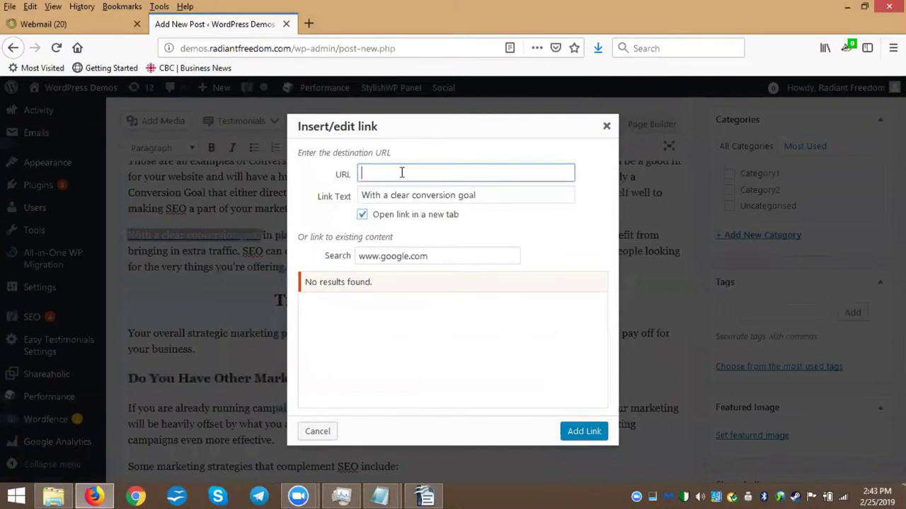
{"action": "type", "text": "www.google.com"}
{"action": "left_click", "coordinate": [578, 431]}
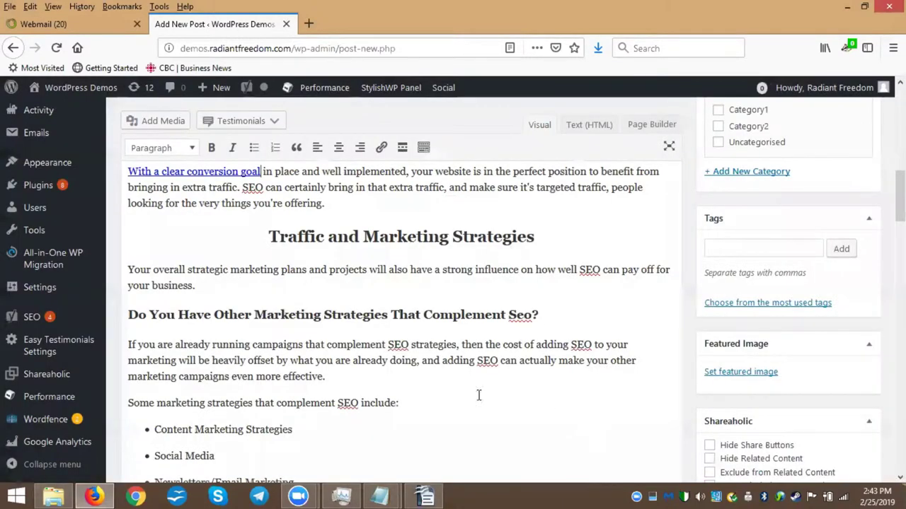
Inspect the URL of the "With a clear conversion goal" link without changing it.
{"action": "scroll", "coordinate": [177, 255], "scroll_direction": "up", "scroll_amount": 2}
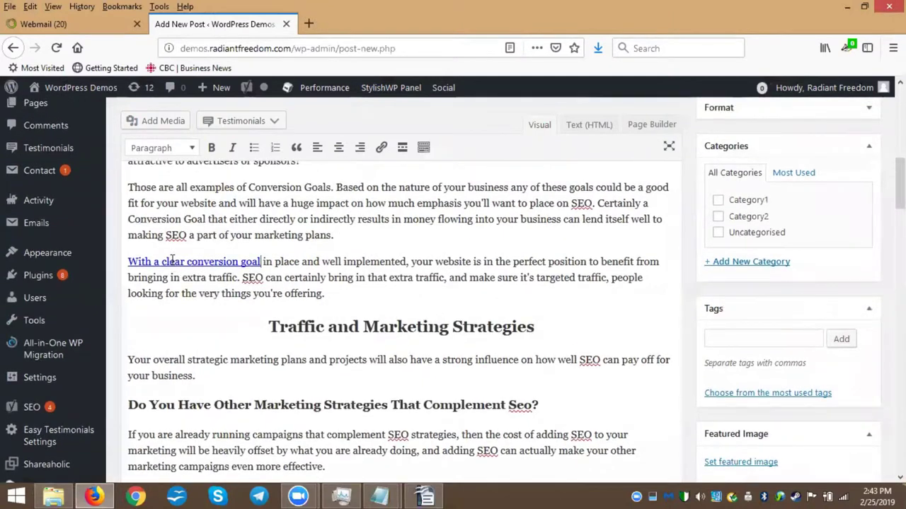
{"action": "left_click", "coordinate": [170, 262]}
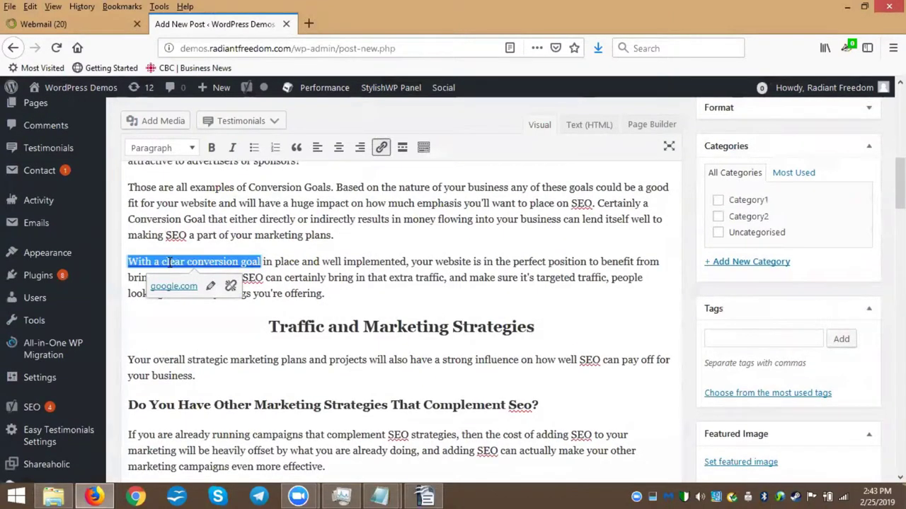
{"action": "left_click", "coordinate": [211, 286]}
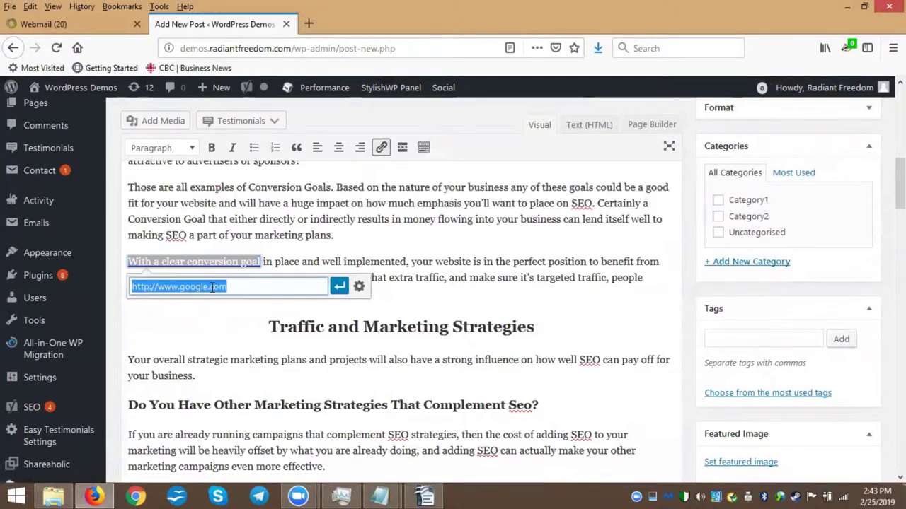
{"action": "left_click", "coordinate": [256, 239]}
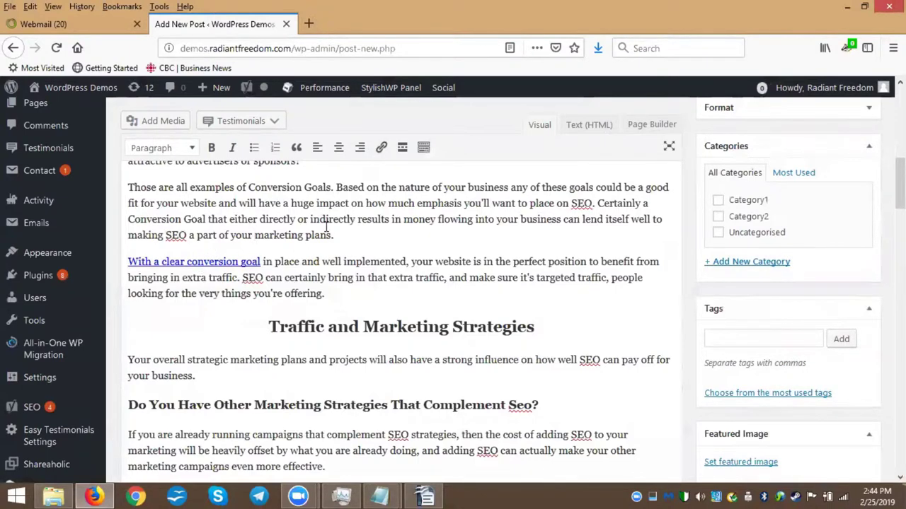
View the available pictures in the images folder in File Explorer, and return to the post in Firefox.
{"action": "scroll", "coordinate": [362, 262], "scroll_direction": "up", "scroll_amount": 6}
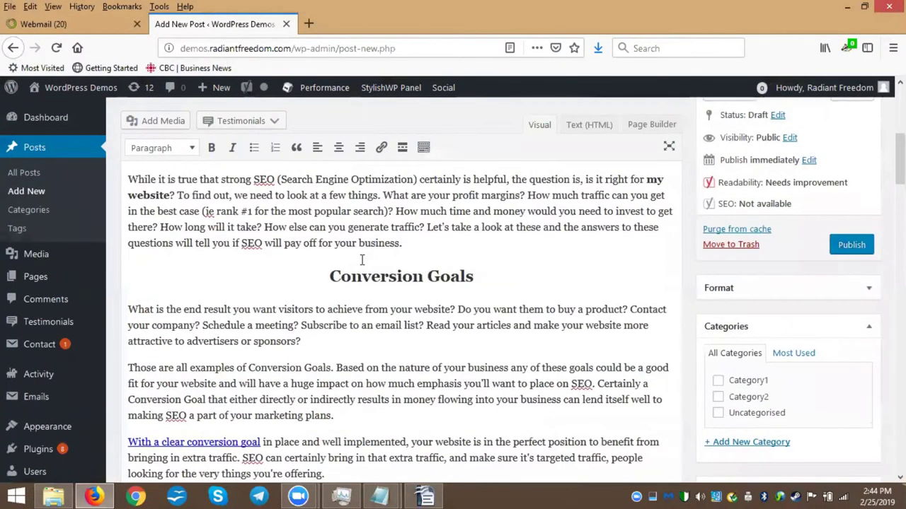
{"action": "scroll", "coordinate": [361, 264], "scroll_direction": "down", "scroll_amount": 2}
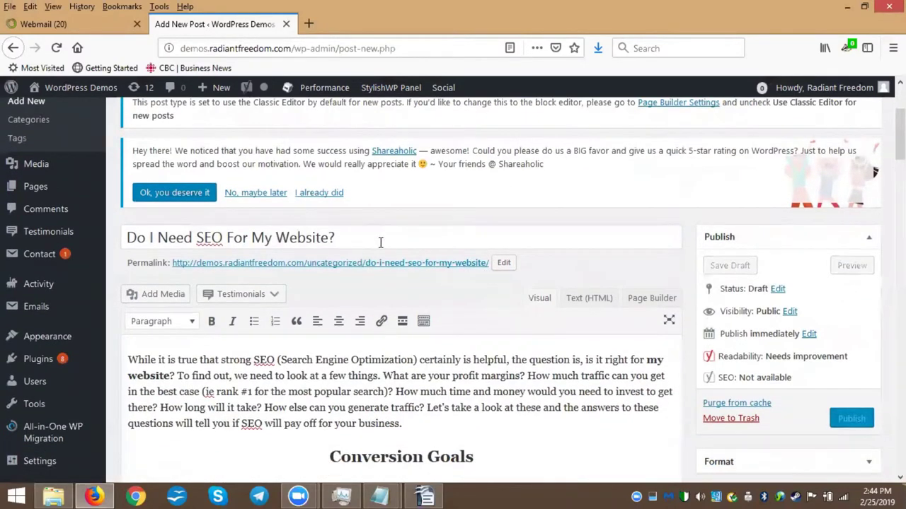
{"action": "left_click", "coordinate": [53, 495]}
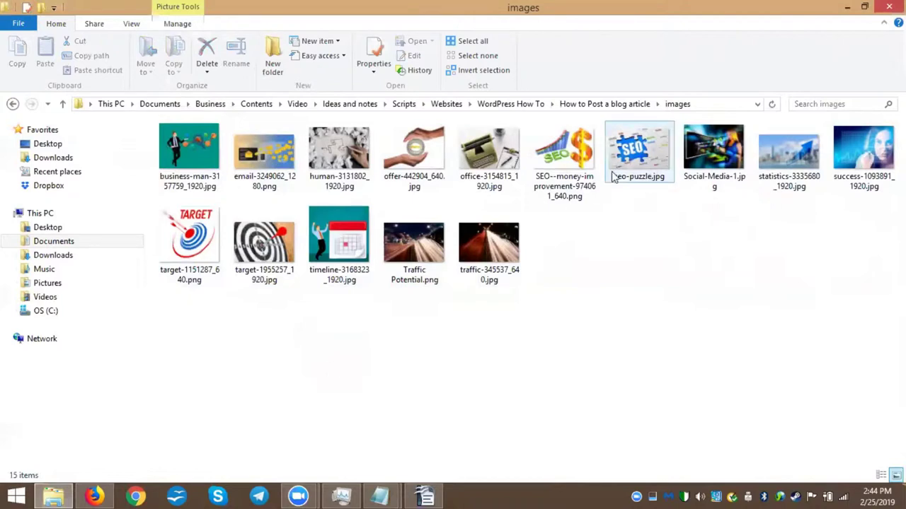
{"action": "mouse_move", "coordinate": [611, 177]}
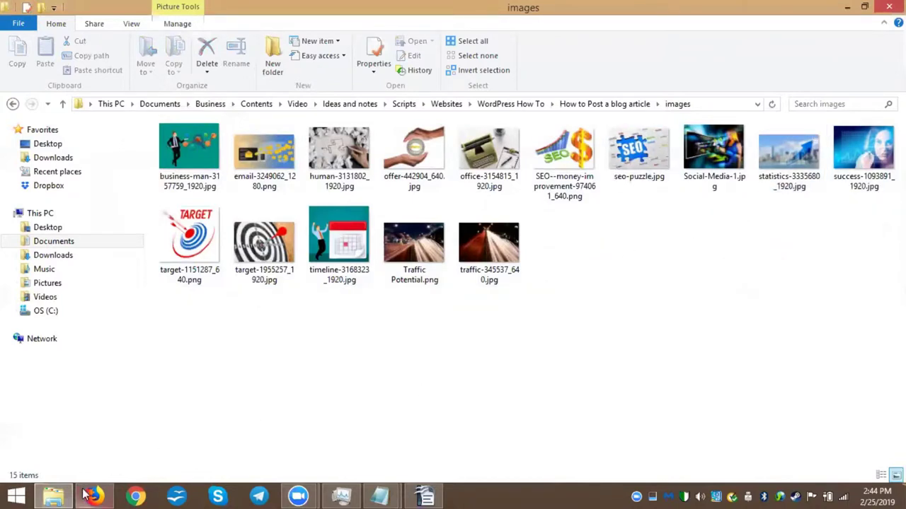
{"action": "mouse_move", "coordinate": [93, 495]}
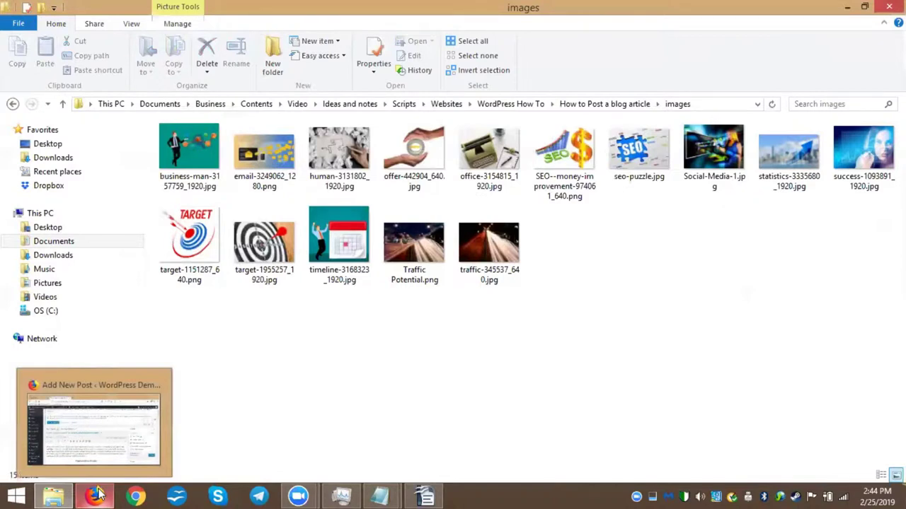
{"action": "left_click", "coordinate": [99, 494]}
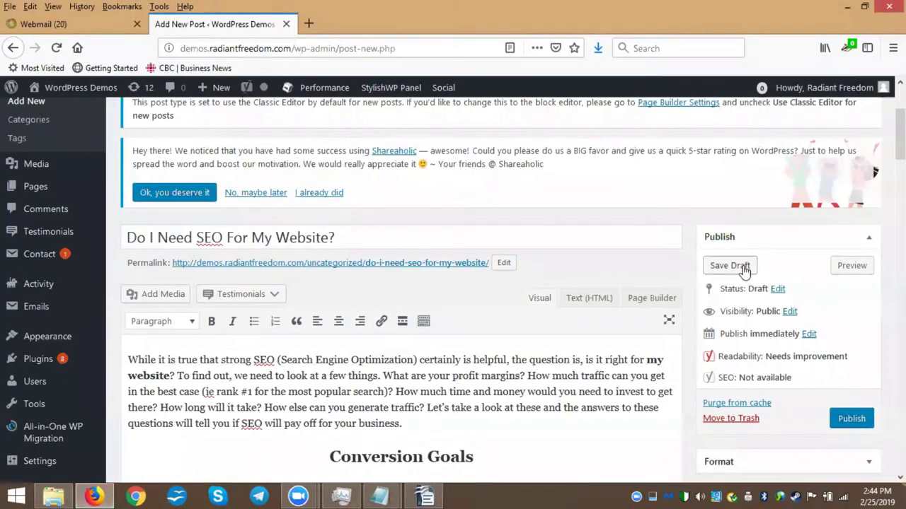
Assign the post to Category1.
{"action": "scroll", "coordinate": [744, 273], "scroll_direction": "down", "scroll_amount": 7}
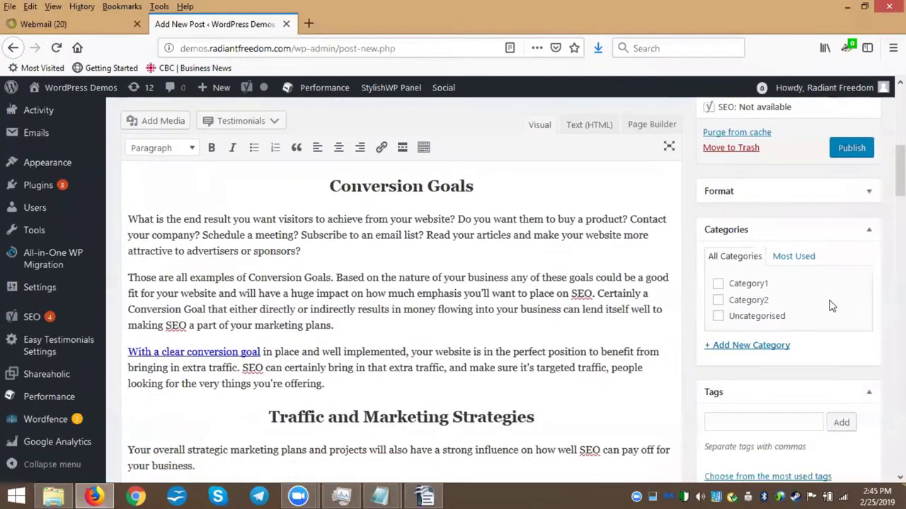
{"action": "left_click", "coordinate": [719, 285]}
{"action": "scroll", "coordinate": [803, 338], "scroll_direction": "down", "scroll_amount": 3}
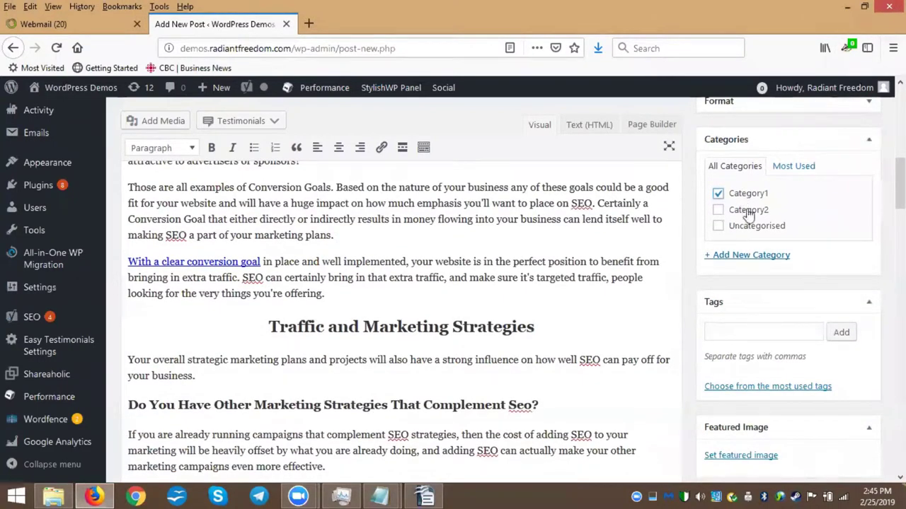
Upload seo-puzzle.jpg from the images folder in File Explorer to the post's featured image media library, and return to Firefox.
{"action": "scroll", "coordinate": [759, 233], "scroll_direction": "down", "scroll_amount": 5}
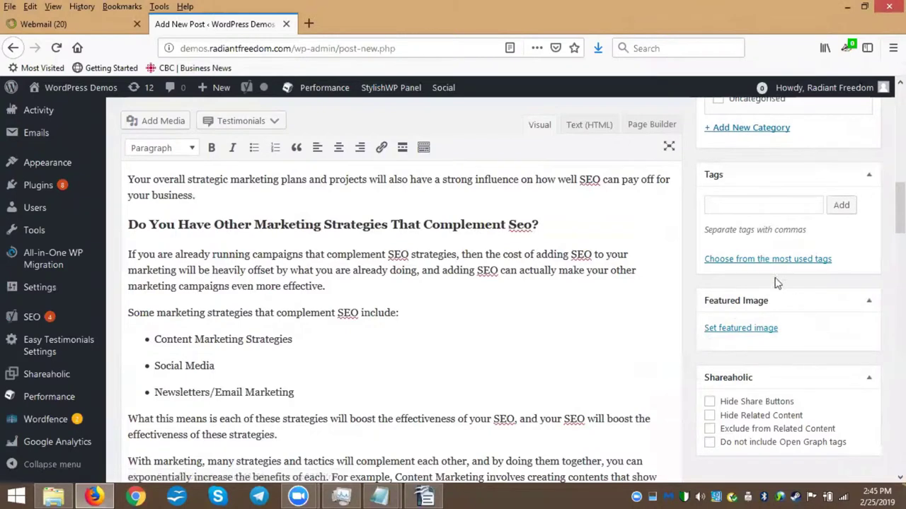
{"action": "left_click", "coordinate": [741, 329]}
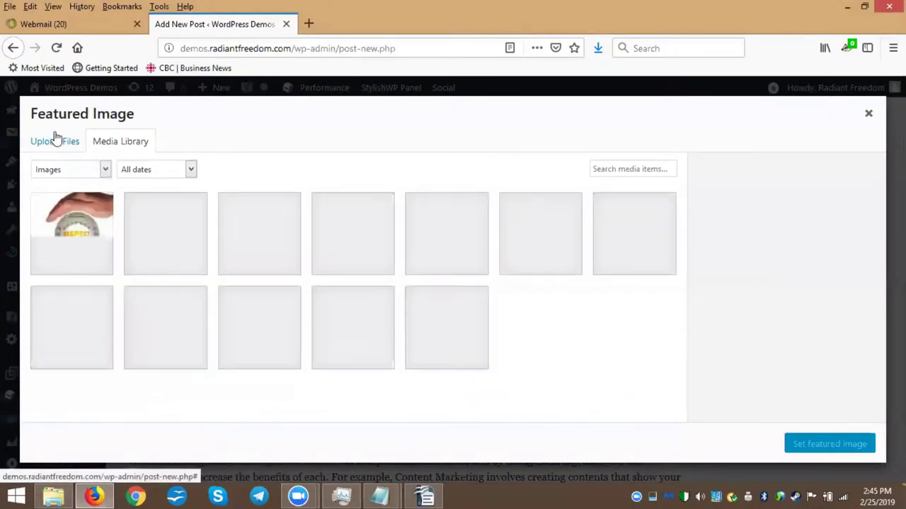
{"action": "left_click", "coordinate": [55, 146]}
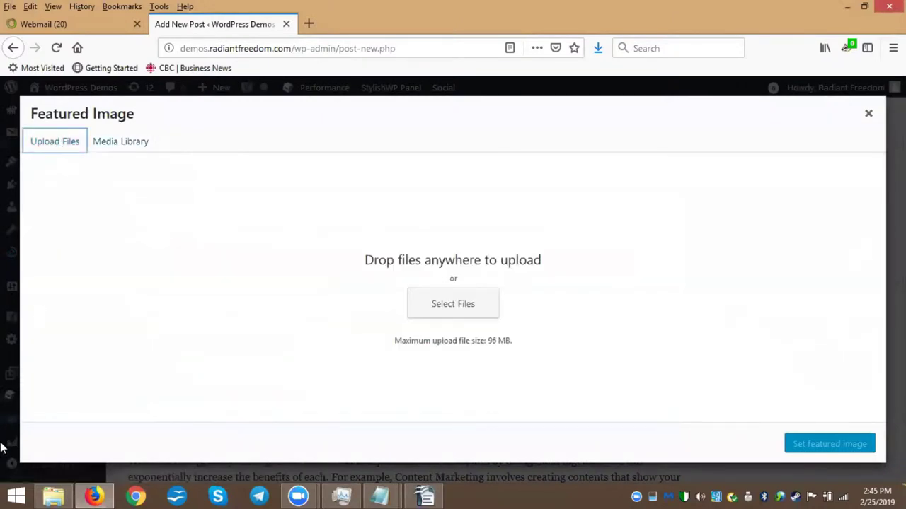
{"action": "left_click", "coordinate": [54, 495]}
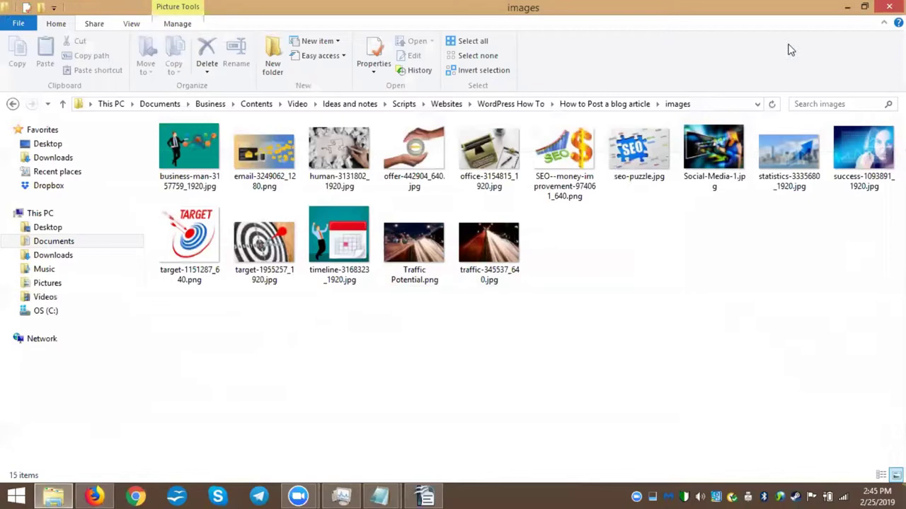
{"action": "left_click", "coordinate": [864, 6]}
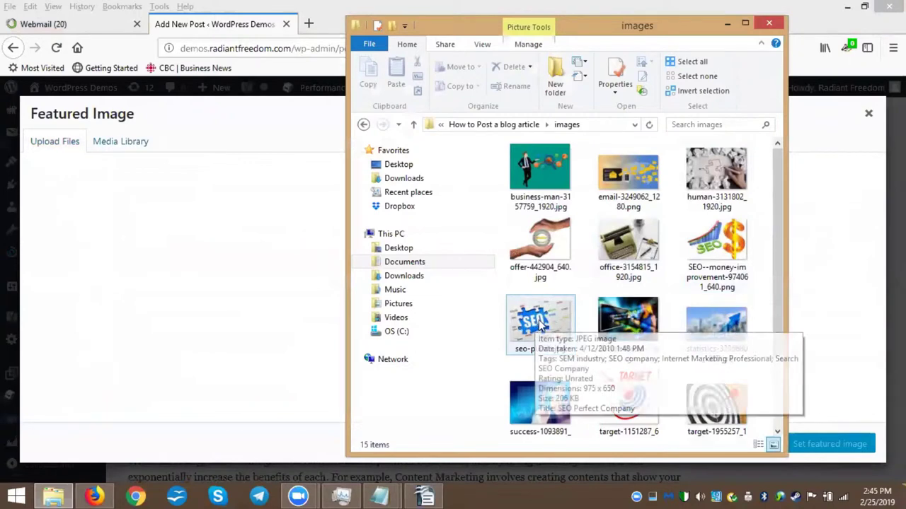
{"action": "left_click_drag", "start_coordinate": [545, 327], "coordinate": [173, 282]}
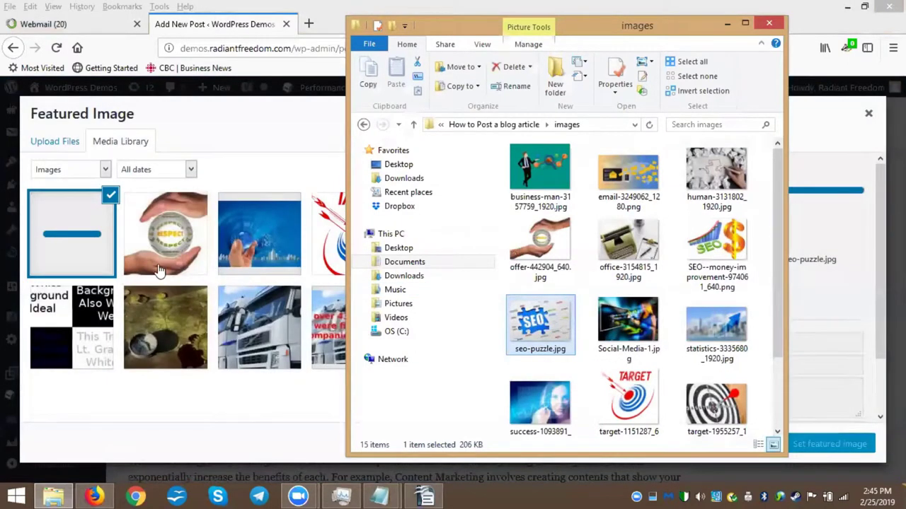
{"action": "left_click", "coordinate": [315, 5]}
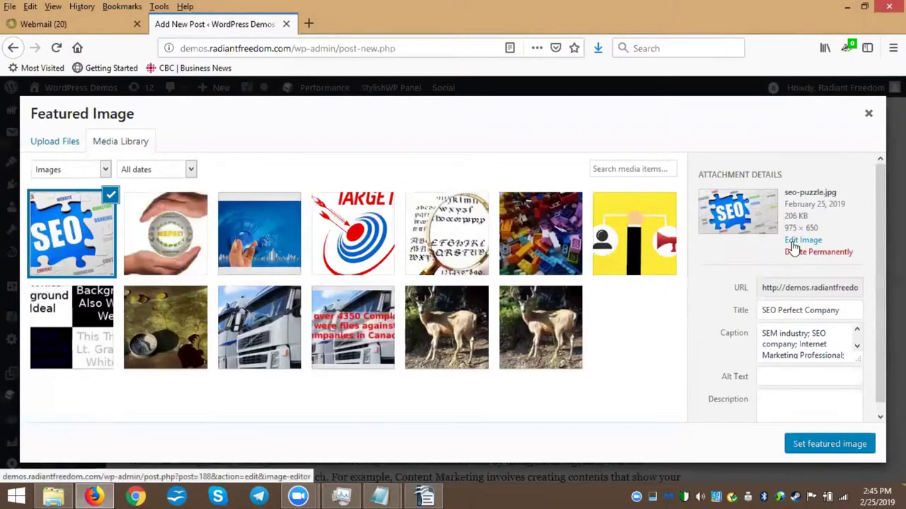
Scale the uploaded seo-puzzle.jpg image to a width of 650 pixels.
{"action": "left_click", "coordinate": [801, 242]}
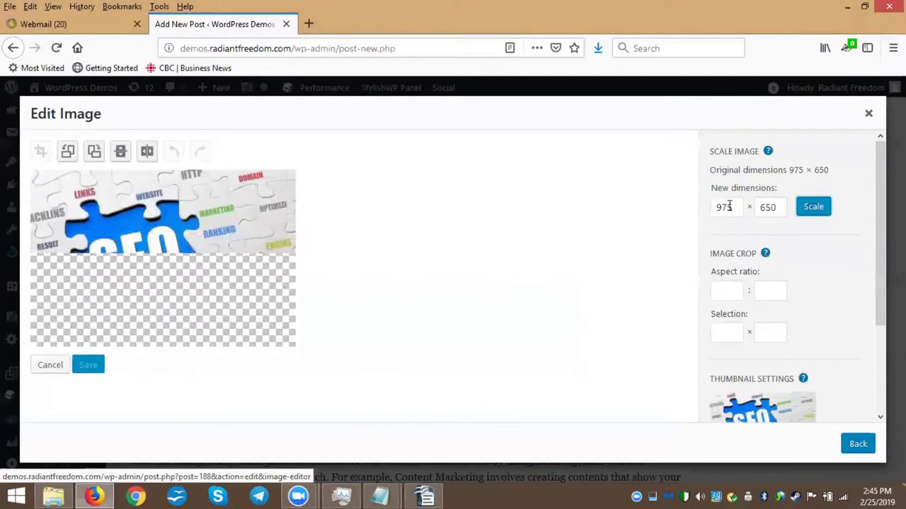
{"action": "left_click_drag", "start_coordinate": [734, 207], "coordinate": [702, 213]}
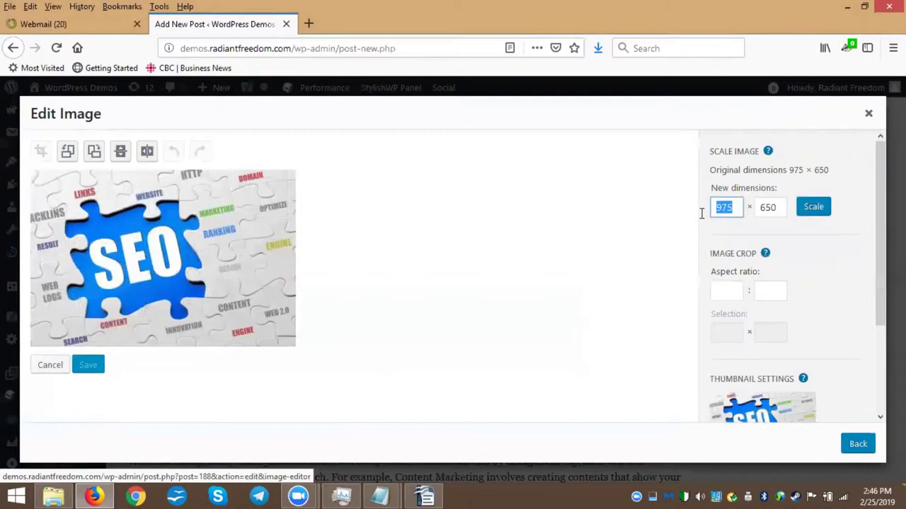
{"action": "type", "text": "650"}
{"action": "left_click", "coordinate": [814, 210]}
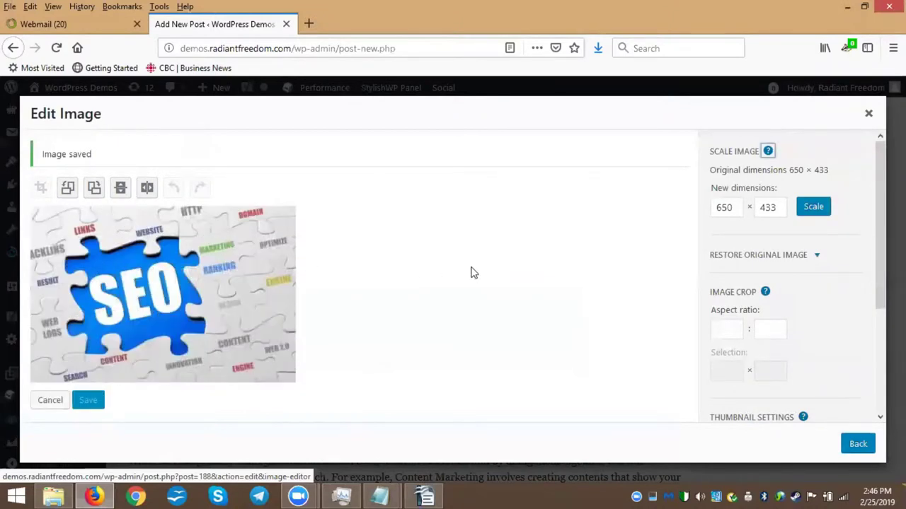
Set the scaled SEO puzzle image as the post's featured image.
{"action": "left_click", "coordinate": [858, 446]}
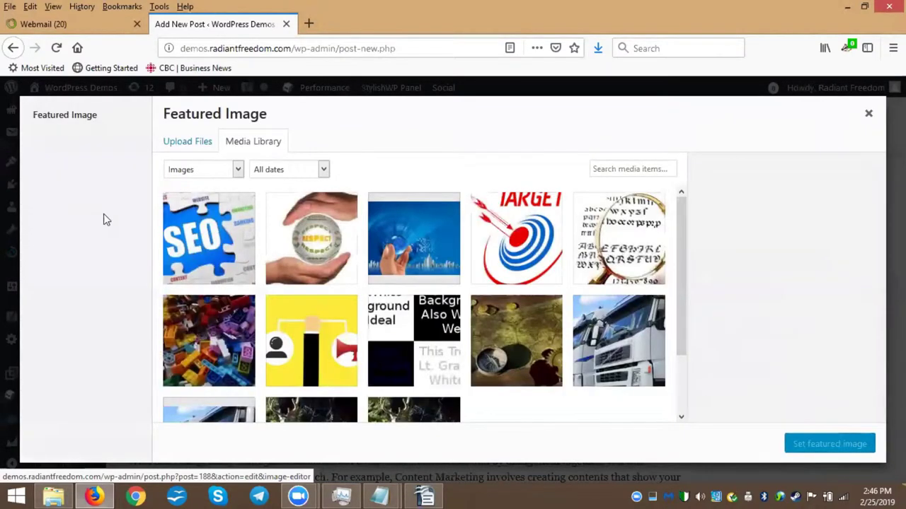
{"action": "left_click", "coordinate": [231, 251]}
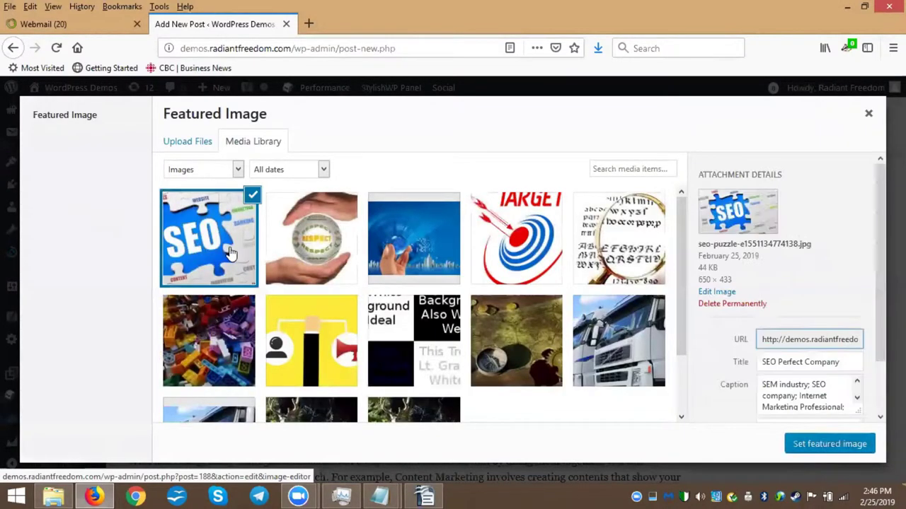
{"action": "left_click", "coordinate": [829, 444]}
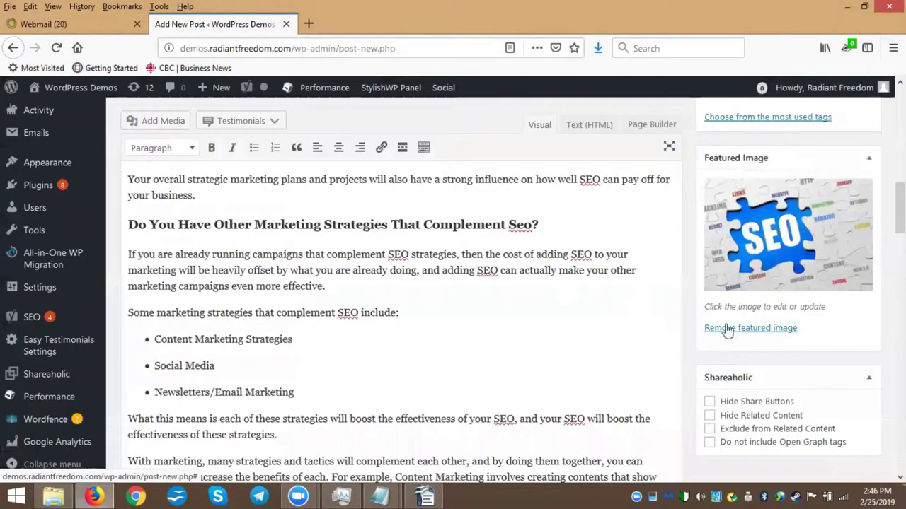
Review the post's text along with its category, tags and featured image settings.
{"action": "scroll", "coordinate": [531, 297], "scroll_direction": "up", "scroll_amount": 20}
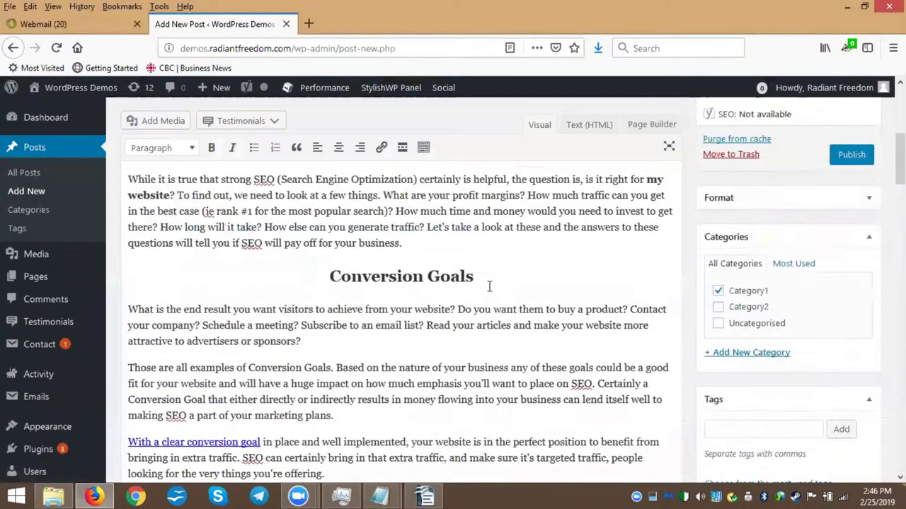
{"action": "scroll", "coordinate": [285, 269], "scroll_direction": "down", "scroll_amount": 4}
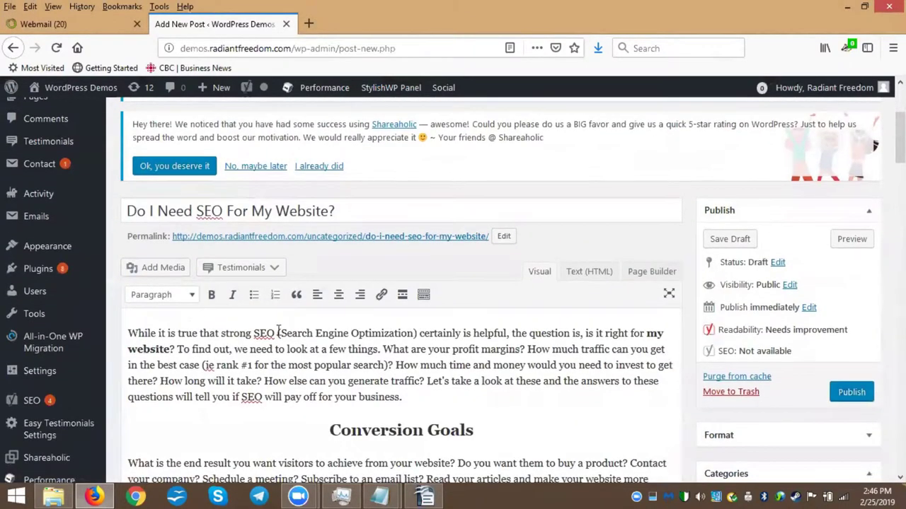
{"action": "scroll", "coordinate": [143, 287], "scroll_direction": "down", "scroll_amount": 2}
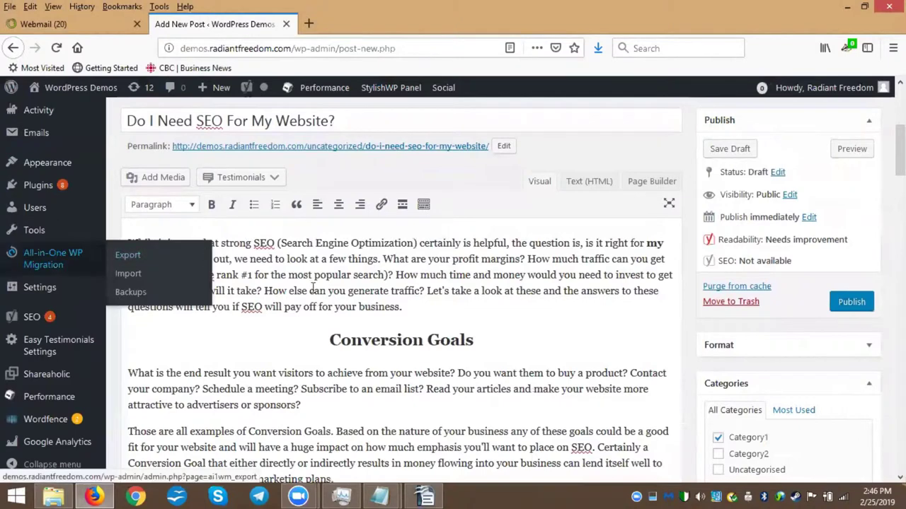
{"action": "scroll", "coordinate": [602, 332], "scroll_direction": "down", "scroll_amount": 5}
{"action": "scroll", "coordinate": [827, 368], "scroll_direction": "down", "scroll_amount": 2}
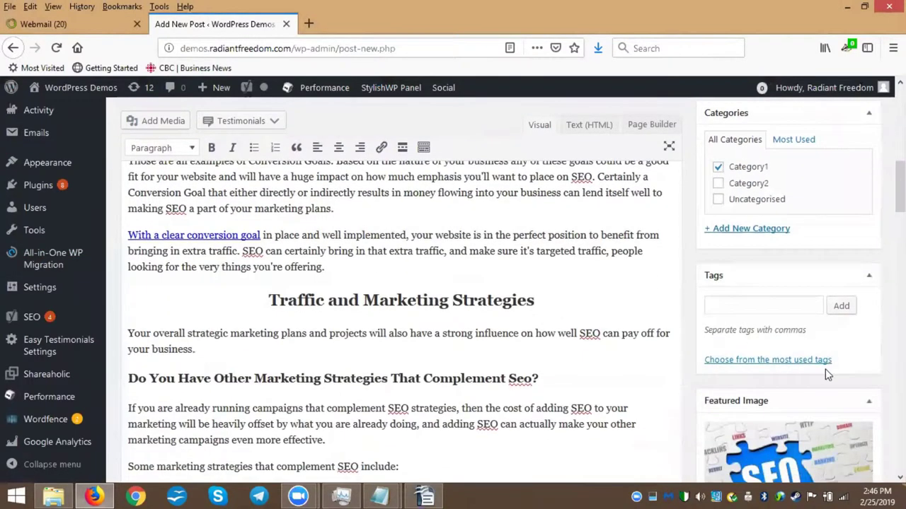
{"action": "scroll", "coordinate": [826, 371], "scroll_direction": "down", "scroll_amount": 2}
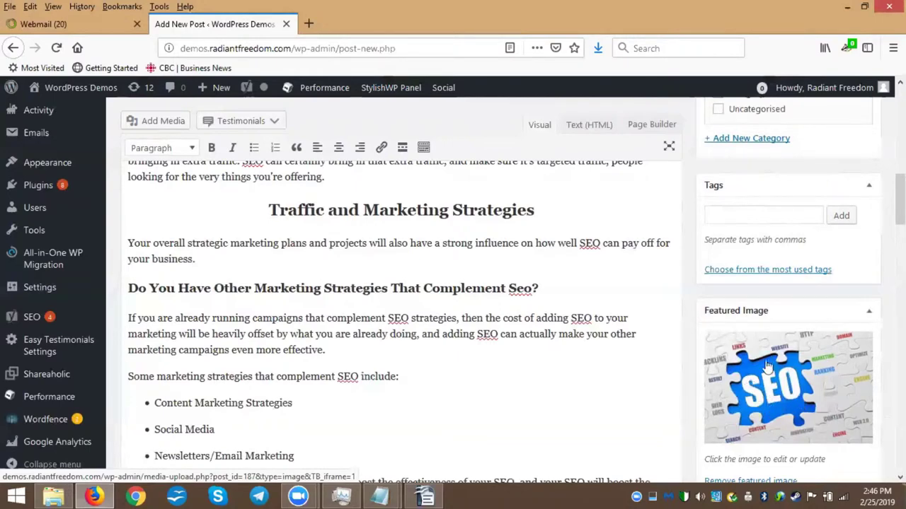
{"action": "scroll", "coordinate": [758, 375], "scroll_direction": "up", "scroll_amount": 3}
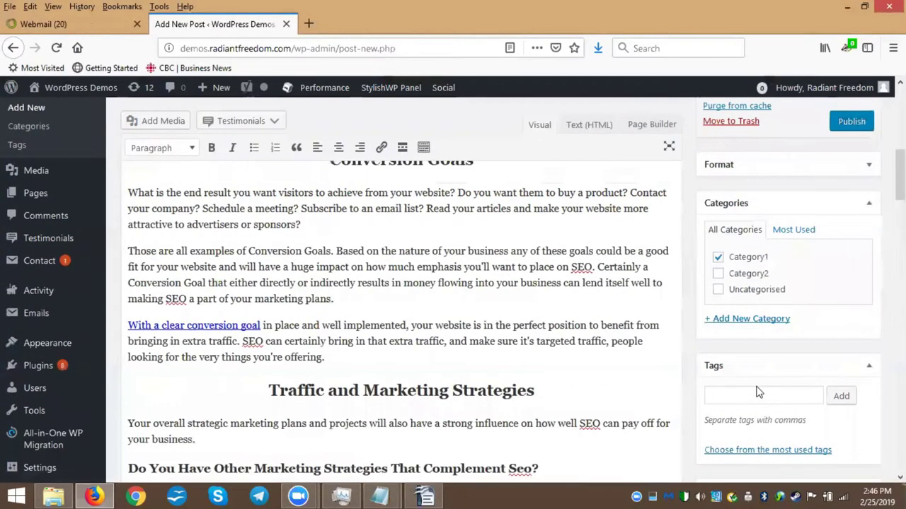
{"action": "scroll", "coordinate": [764, 400], "scroll_direction": "down", "scroll_amount": 5}
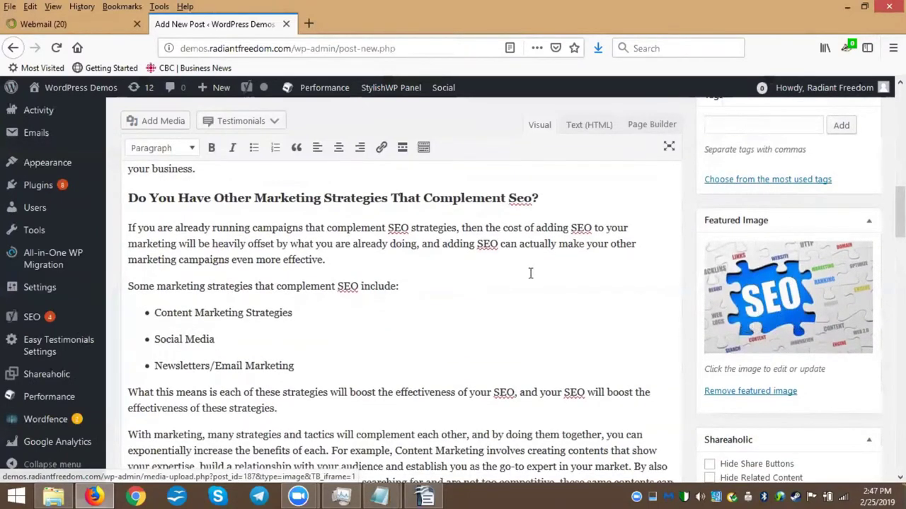
{"action": "scroll", "coordinate": [530, 273], "scroll_direction": "up", "scroll_amount": 10}
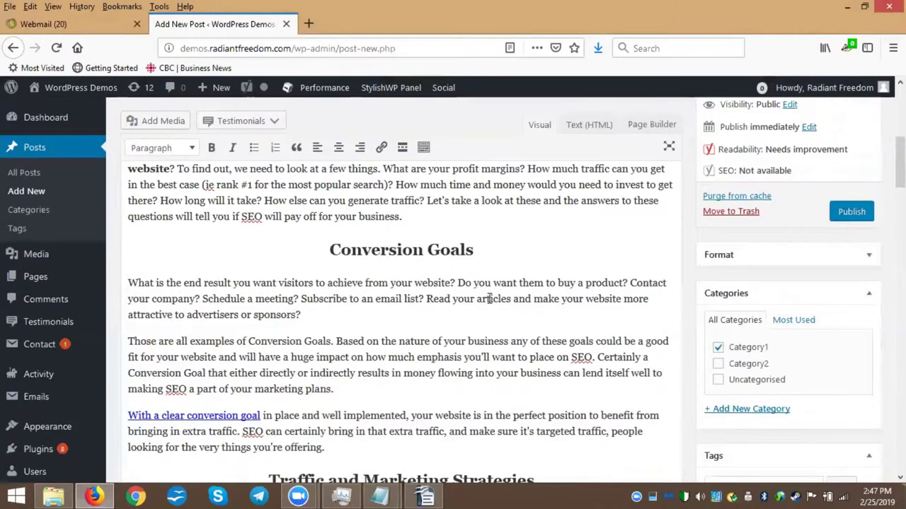
{"action": "scroll", "coordinate": [487, 298], "scroll_direction": "up", "scroll_amount": 3}
{"action": "scroll", "coordinate": [467, 300], "scroll_direction": "down", "scroll_amount": 3}
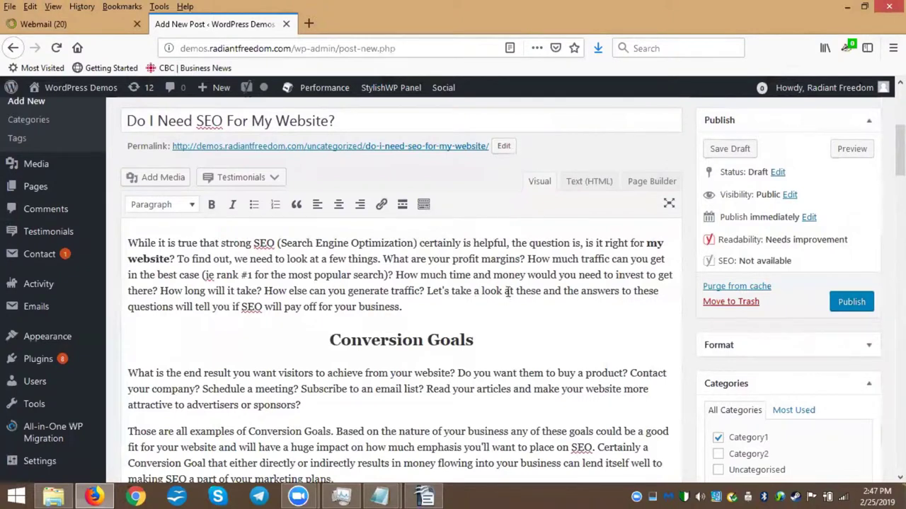
{"action": "scroll", "coordinate": [530, 364], "scroll_direction": "down", "scroll_amount": 3}
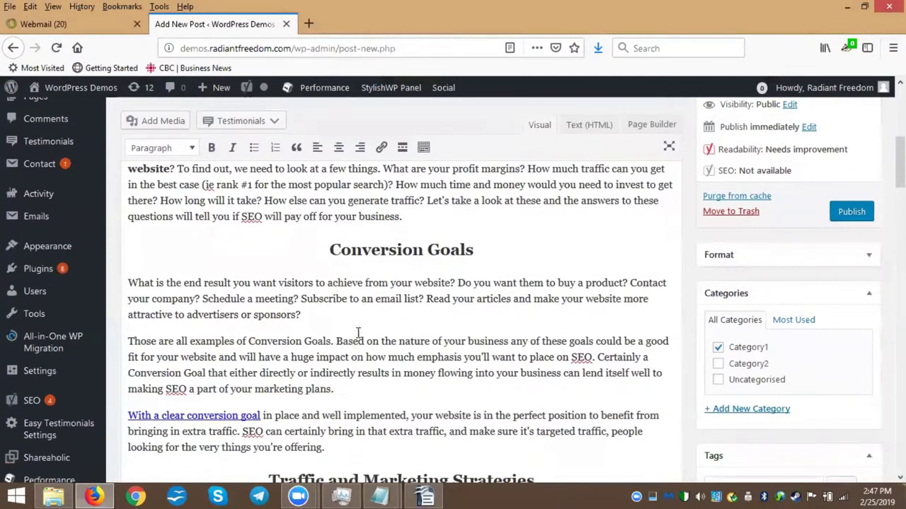
Open the file upload area for adding media to the post content.
{"action": "left_click", "coordinate": [164, 121]}
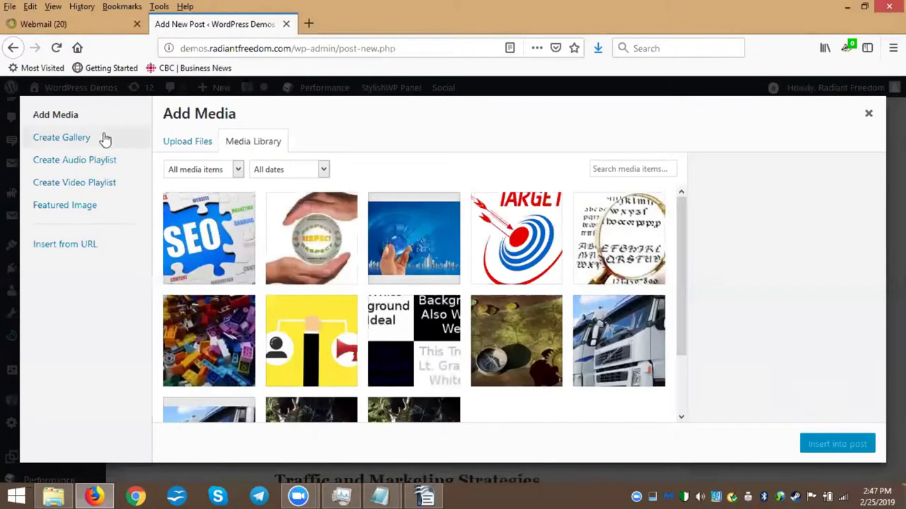
{"action": "left_click", "coordinate": [177, 142]}
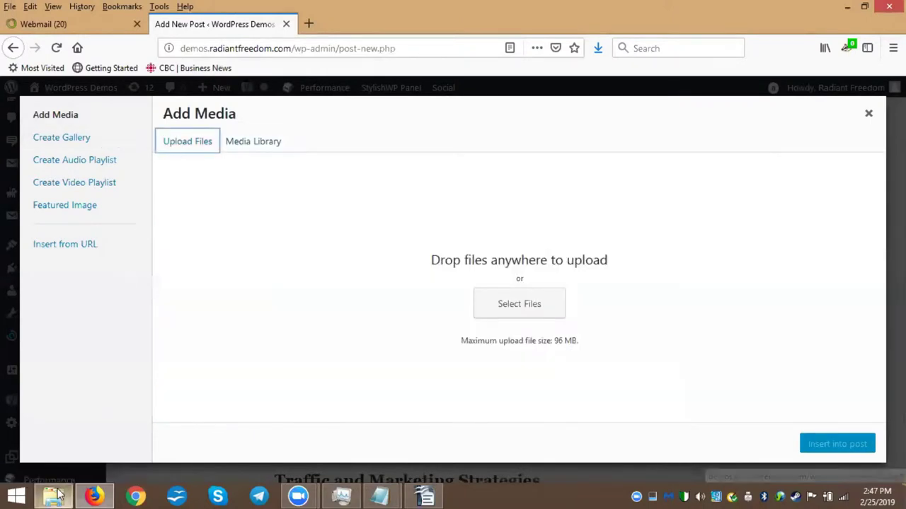
{"action": "mouse_move", "coordinate": [57, 495]}
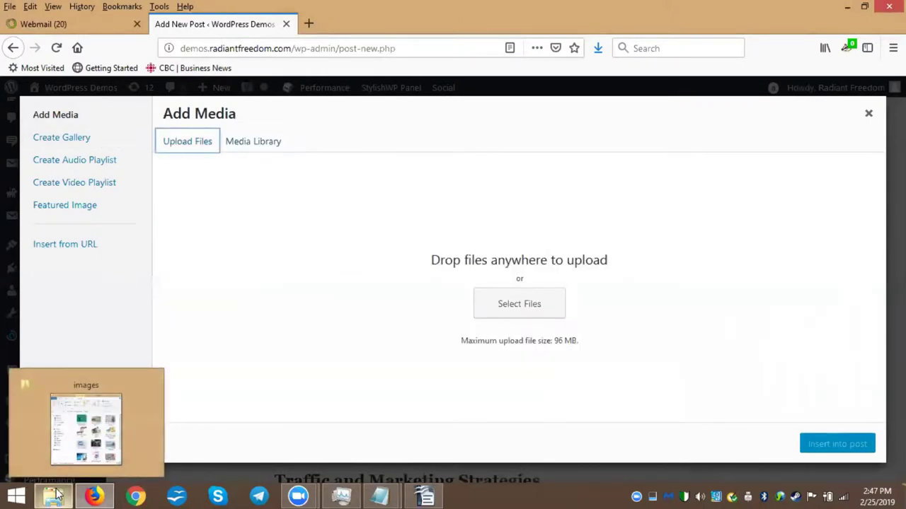
Switch to OpenOffice Writer and view the Conversion Goals heading in the source article.
{"action": "left_click", "coordinate": [424, 495]}
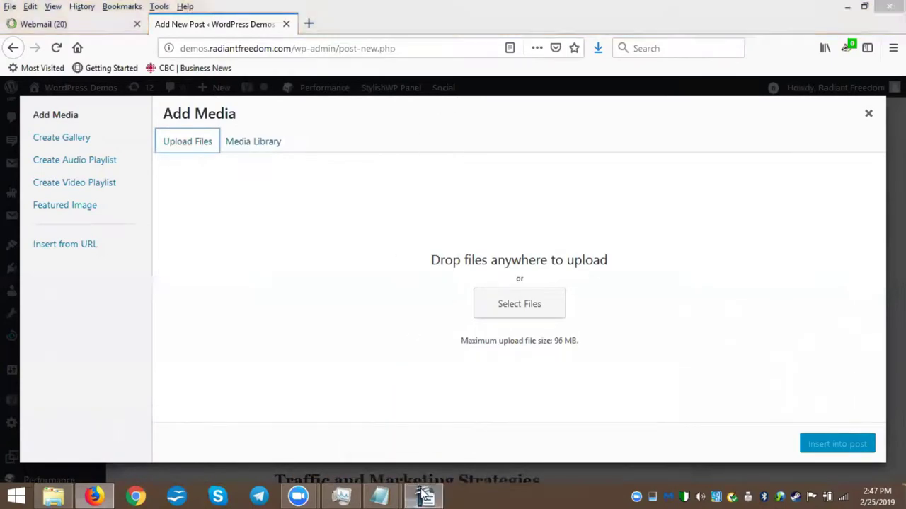
{"action": "scroll", "coordinate": [358, 266], "scroll_direction": "up", "scroll_amount": 20}
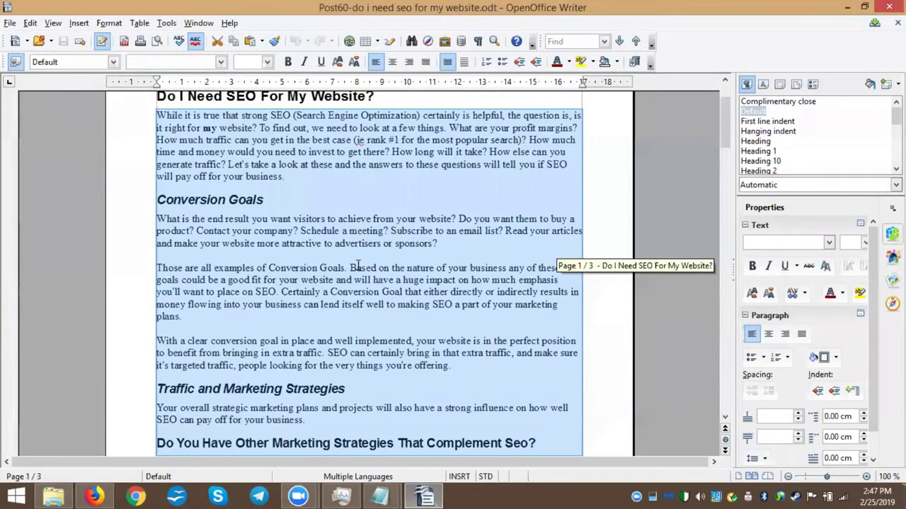
{"action": "scroll", "coordinate": [357, 266], "scroll_direction": "up", "scroll_amount": 3}
{"action": "left_click", "coordinate": [270, 284]}
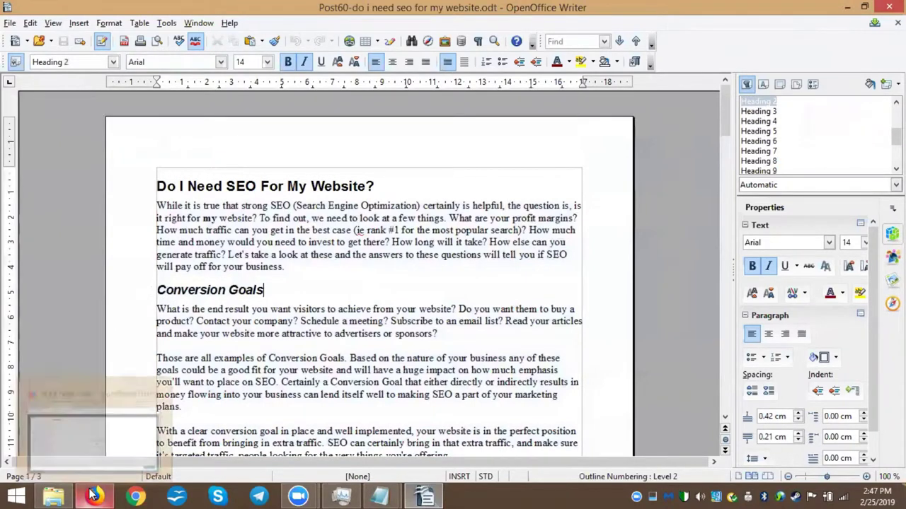
Look over the pictures in the images folder in File Explorer, and return to the media upload in Firefox.
{"action": "left_click", "coordinate": [99, 445]}
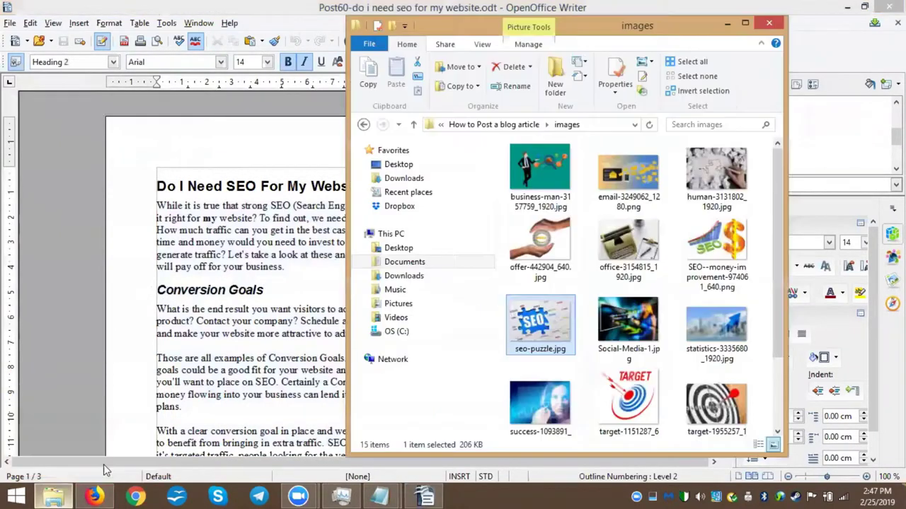
{"action": "left_click", "coordinate": [745, 23]}
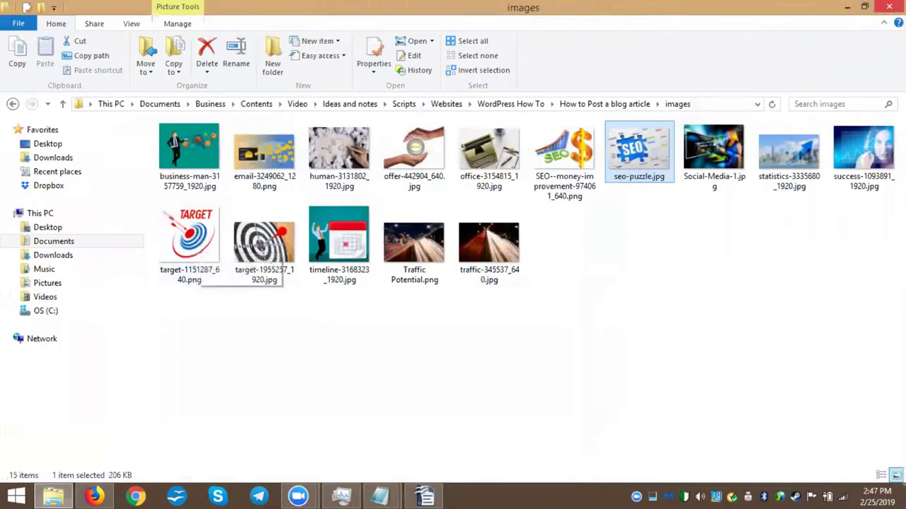
{"action": "left_click", "coordinate": [863, 6]}
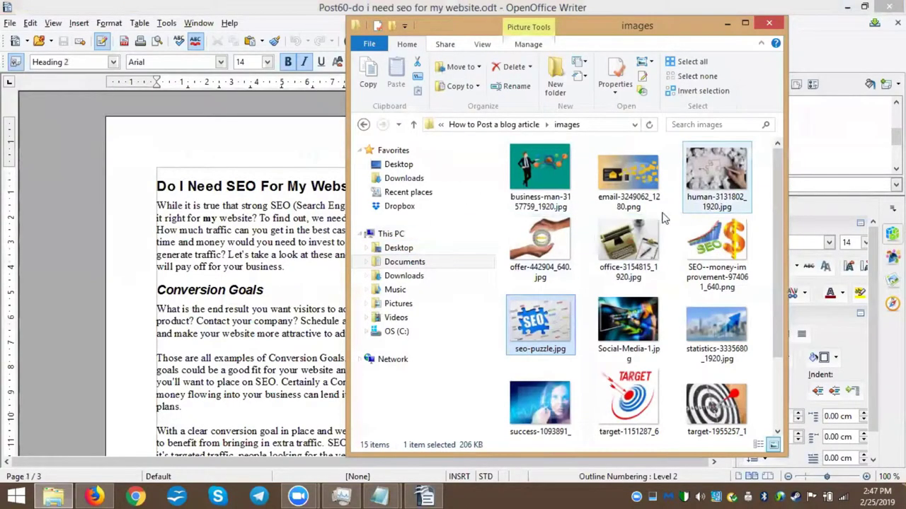
{"action": "left_click", "coordinate": [97, 496]}
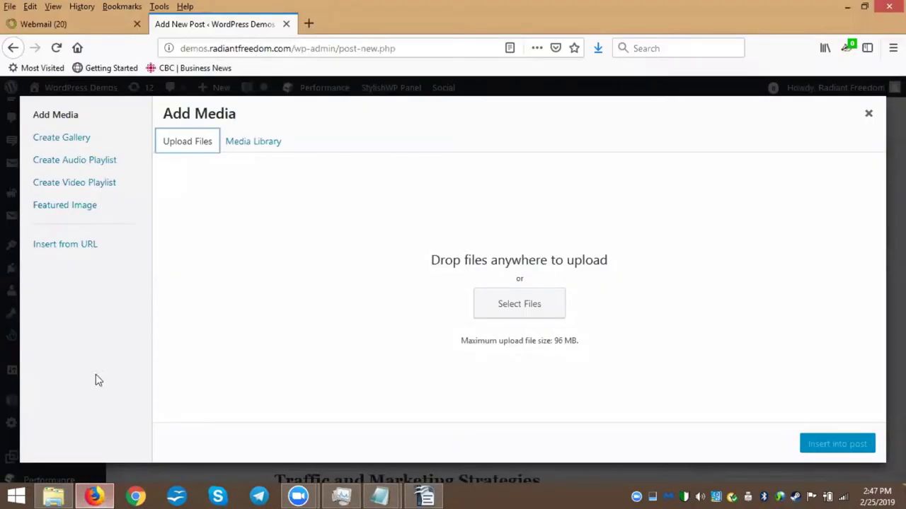
Upload target-1151287_640.png from the images folder in File Explorer to the post's media library.
{"action": "left_click", "coordinate": [53, 497]}
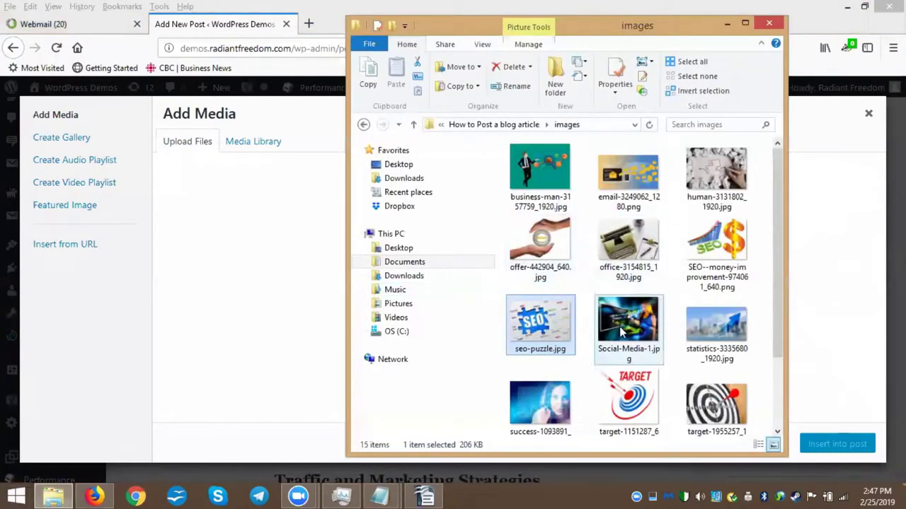
{"action": "scroll", "coordinate": [623, 325], "scroll_direction": "down", "scroll_amount": 2}
{"action": "left_click_drag", "start_coordinate": [629, 297], "coordinate": [253, 268]}
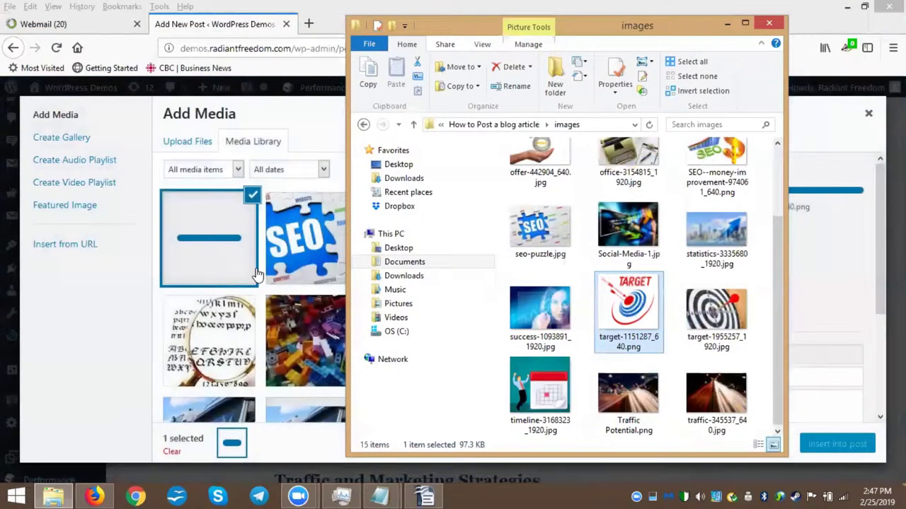
Insert the uploaded target-1151287_640.png into the post under the Conversion Goals heading.
{"action": "left_click", "coordinate": [768, 24]}
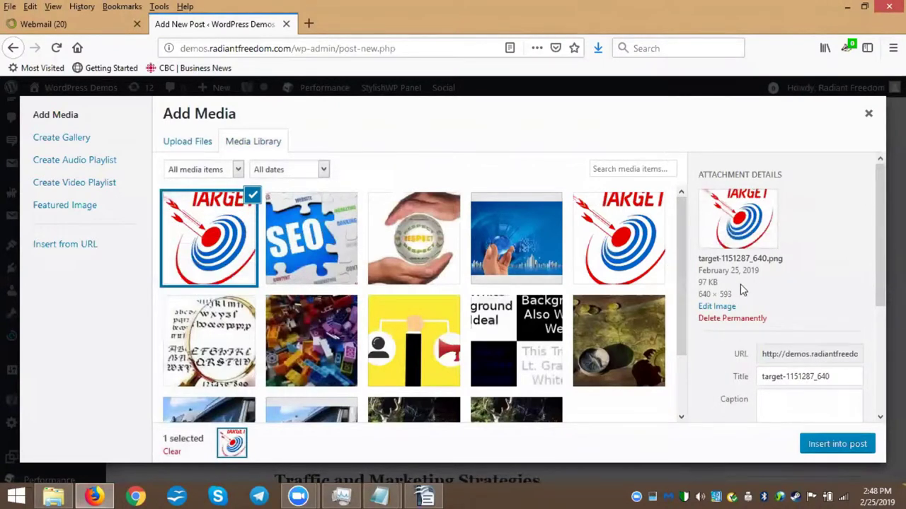
{"action": "left_click", "coordinate": [837, 444]}
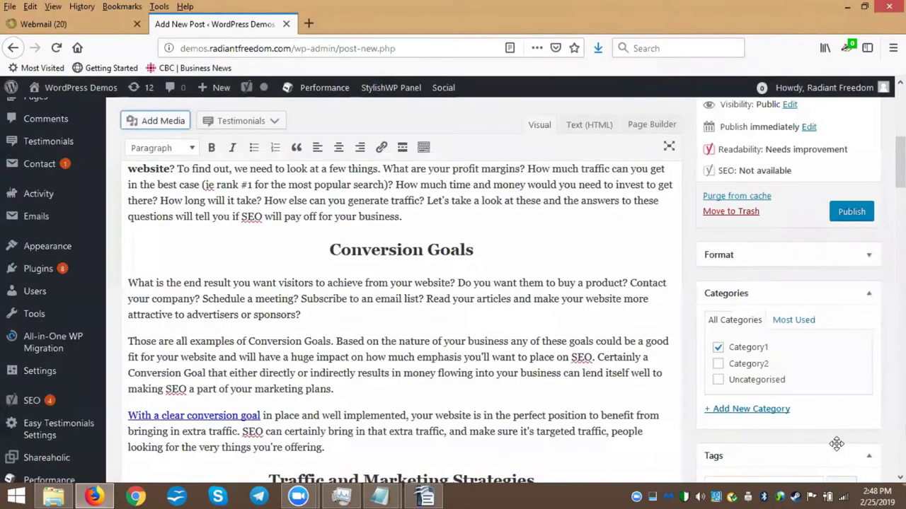
{"action": "scroll", "coordinate": [269, 263], "scroll_direction": "down", "scroll_amount": 5}
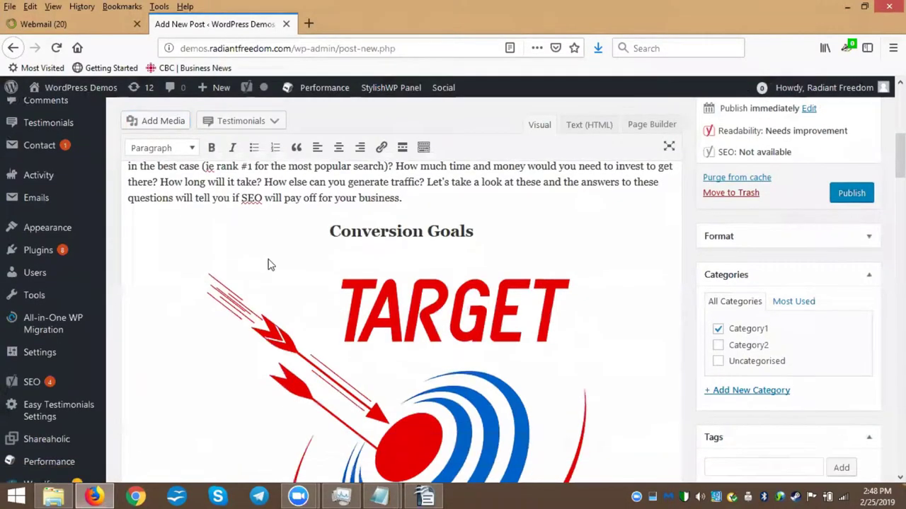
{"action": "scroll", "coordinate": [394, 307], "scroll_direction": "up", "scroll_amount": 5}
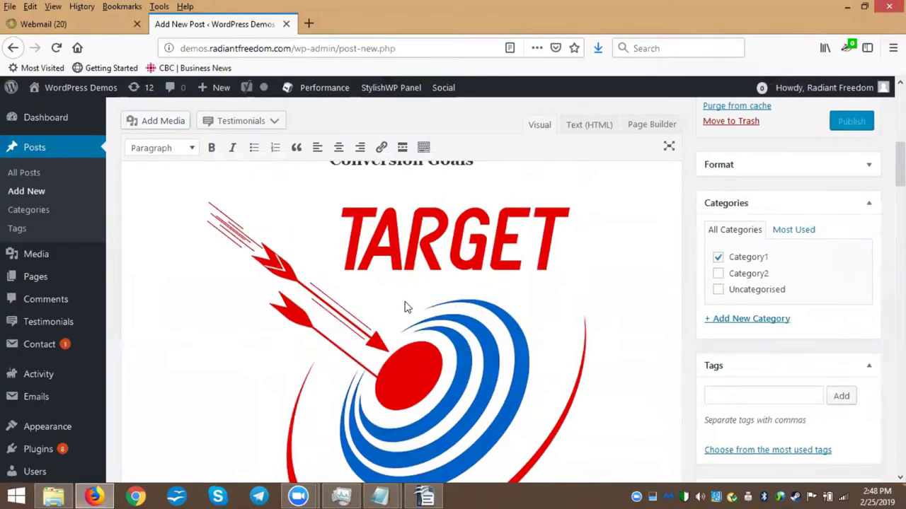
{"action": "scroll", "coordinate": [410, 304], "scroll_direction": "up", "scroll_amount": 3}
{"action": "scroll", "coordinate": [414, 307], "scroll_direction": "down", "scroll_amount": 3}
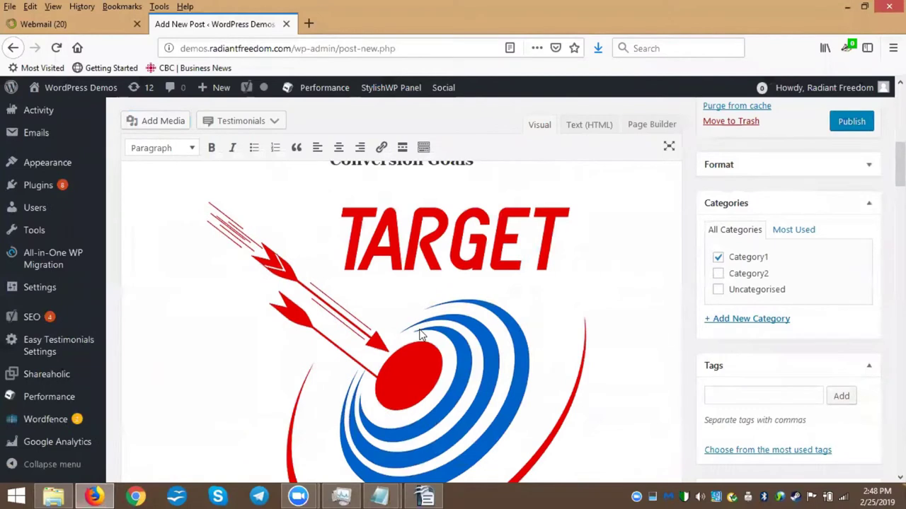
Set the display size of the target image under Conversion Goals to Thumbnail – 250 × 141.
{"action": "left_click", "coordinate": [420, 335]}
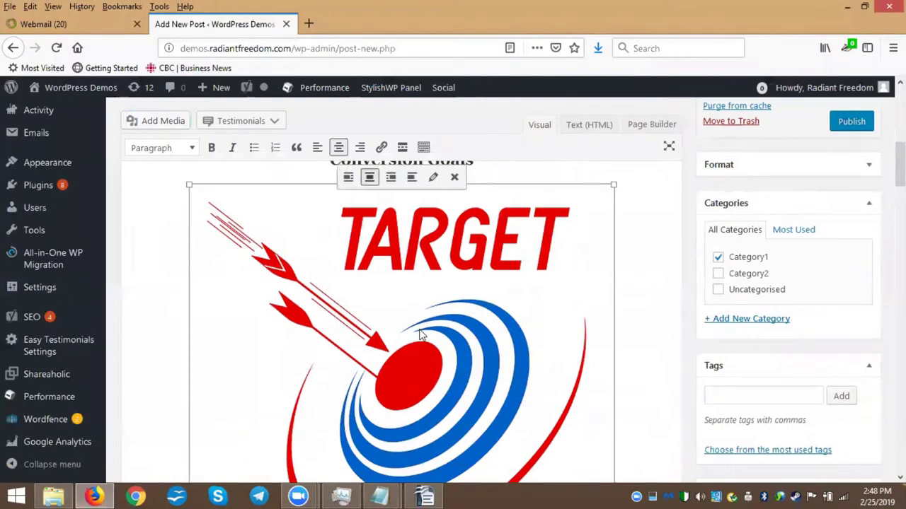
{"action": "left_click", "coordinate": [433, 181]}
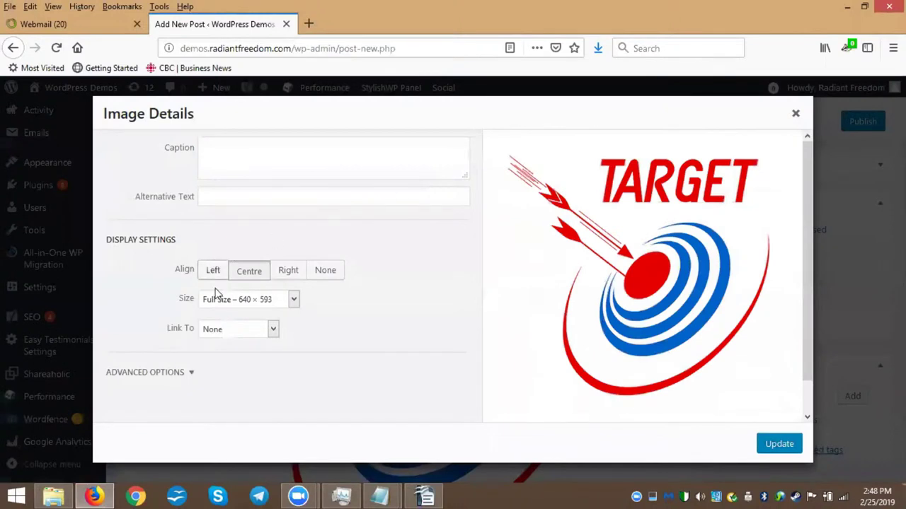
{"action": "left_click", "coordinate": [294, 299]}
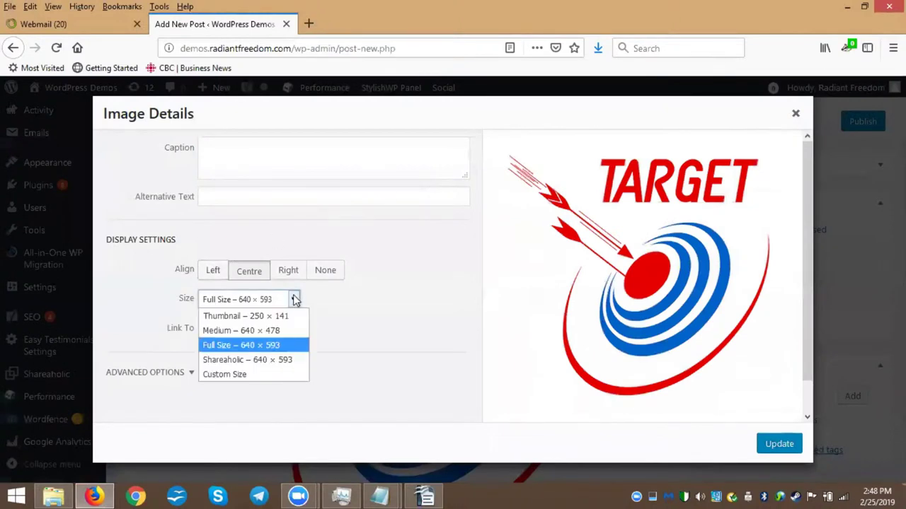
{"action": "left_click", "coordinate": [231, 319]}
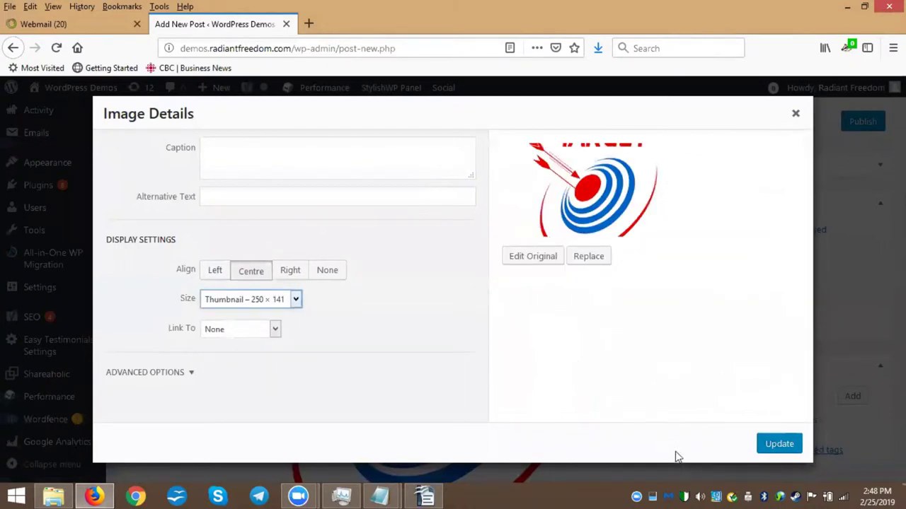
{"action": "left_click", "coordinate": [779, 445]}
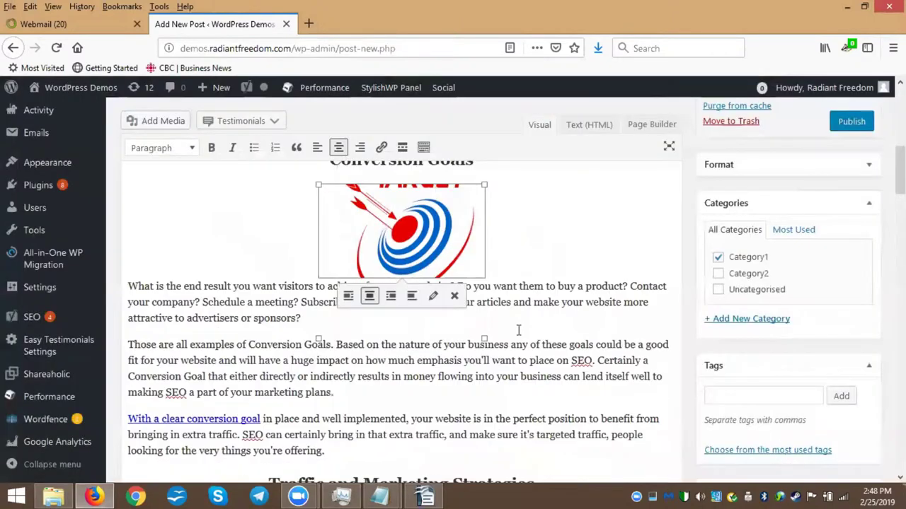
{"action": "scroll", "coordinate": [523, 329], "scroll_direction": "up", "scroll_amount": 3}
{"action": "scroll", "coordinate": [530, 331], "scroll_direction": "up", "scroll_amount": 1}
{"action": "scroll", "coordinate": [530, 332], "scroll_direction": "down", "scroll_amount": 2}
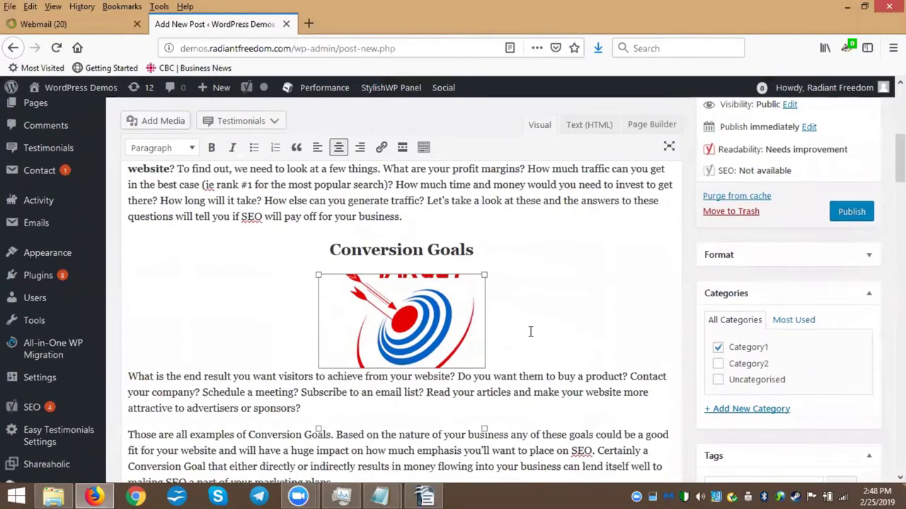
{"action": "left_click", "coordinate": [178, 314]}
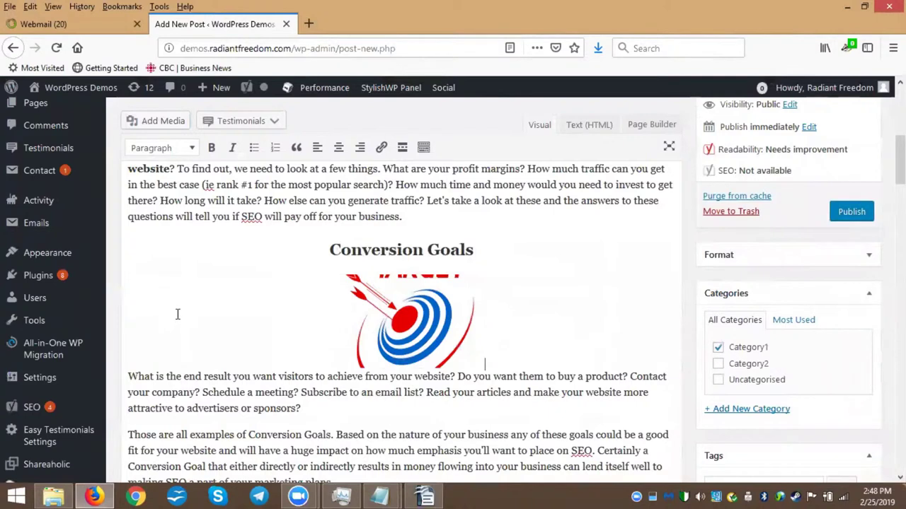
{"action": "left_click", "coordinate": [395, 328]}
{"action": "left_click", "coordinate": [433, 256]}
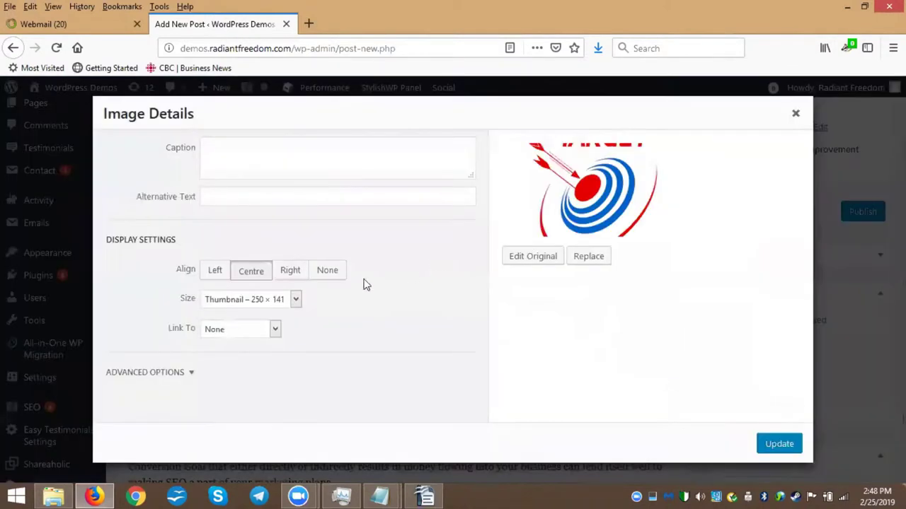
{"action": "left_click", "coordinate": [294, 303]}
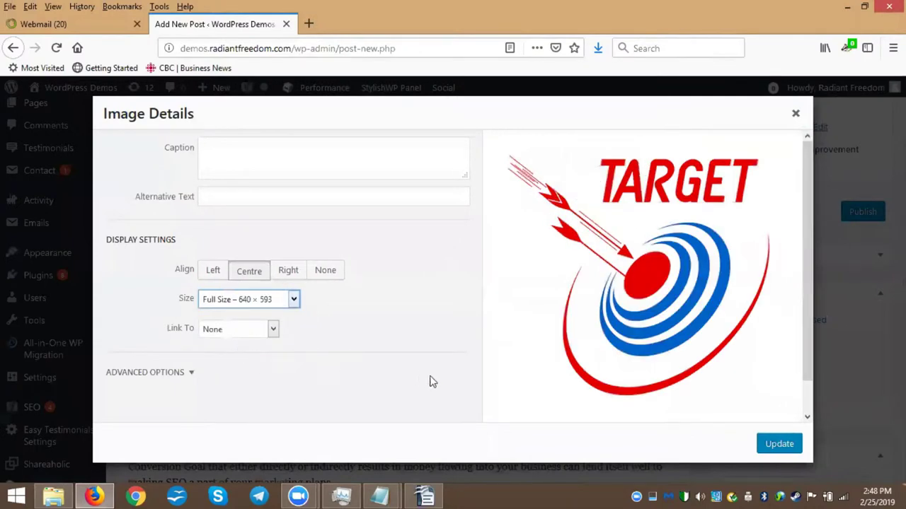
{"action": "left_click", "coordinate": [264, 302]}
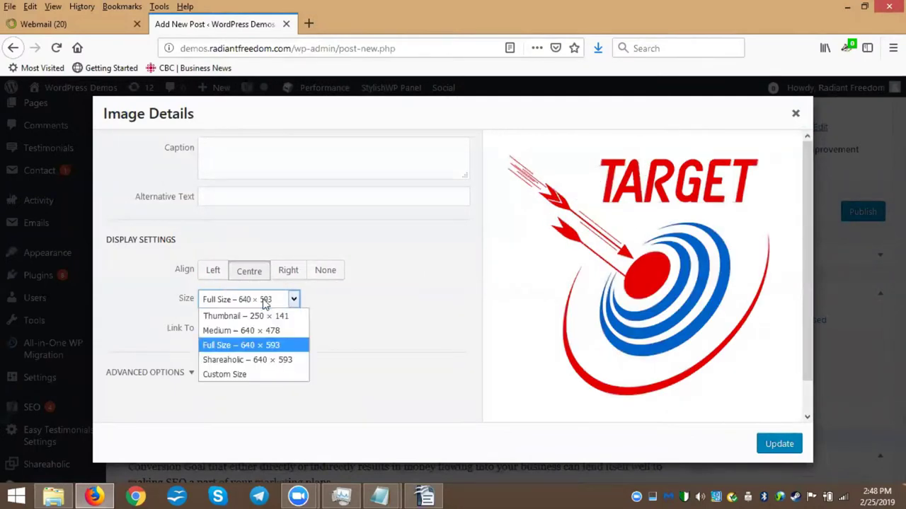
{"action": "left_click", "coordinate": [236, 375]}
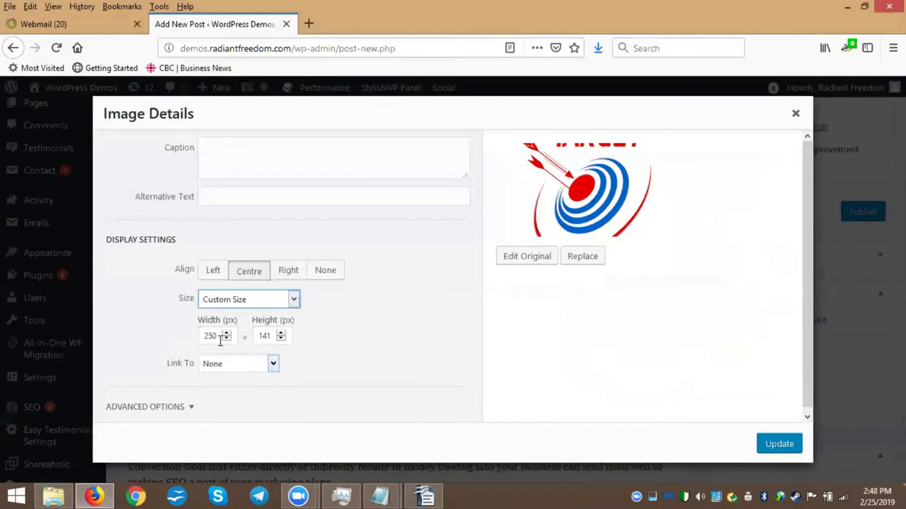
{"action": "left_click_drag", "start_coordinate": [215, 338], "coordinate": [184, 336]}
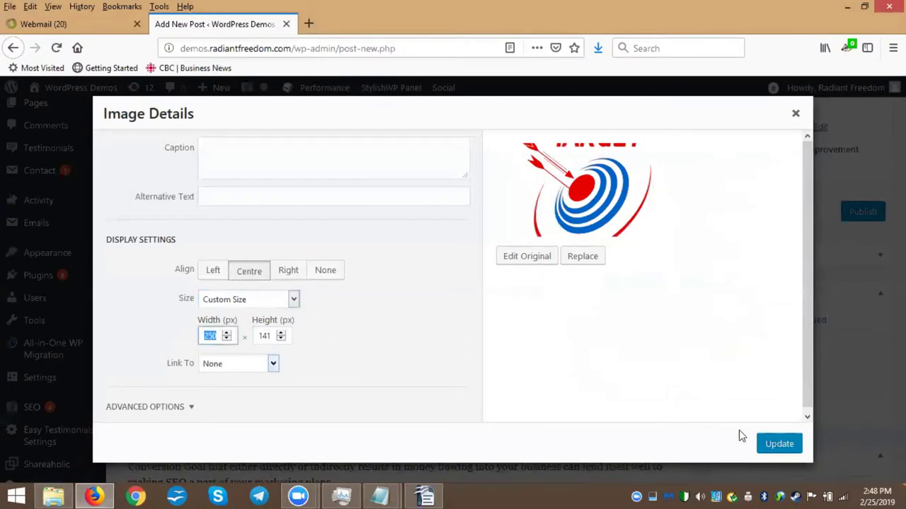
{"action": "left_click", "coordinate": [797, 126]}
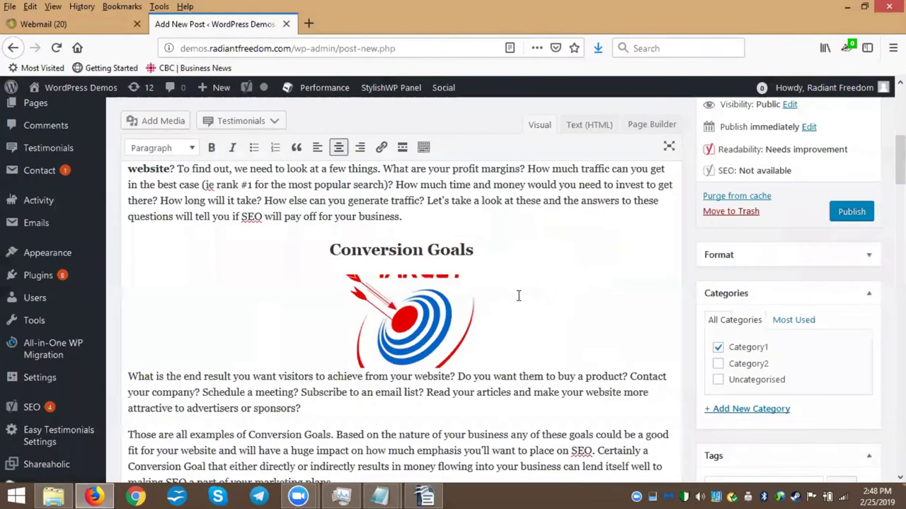
Delete the cropped target image under Conversion Goals and insert target-1151287_640.png from the media library again.
{"action": "left_click", "coordinate": [433, 322]}
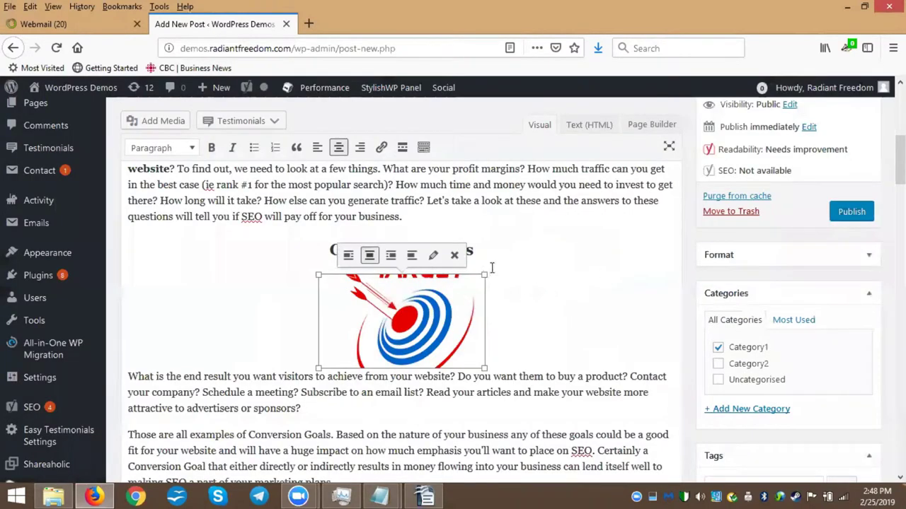
{"action": "left_click", "coordinate": [455, 256]}
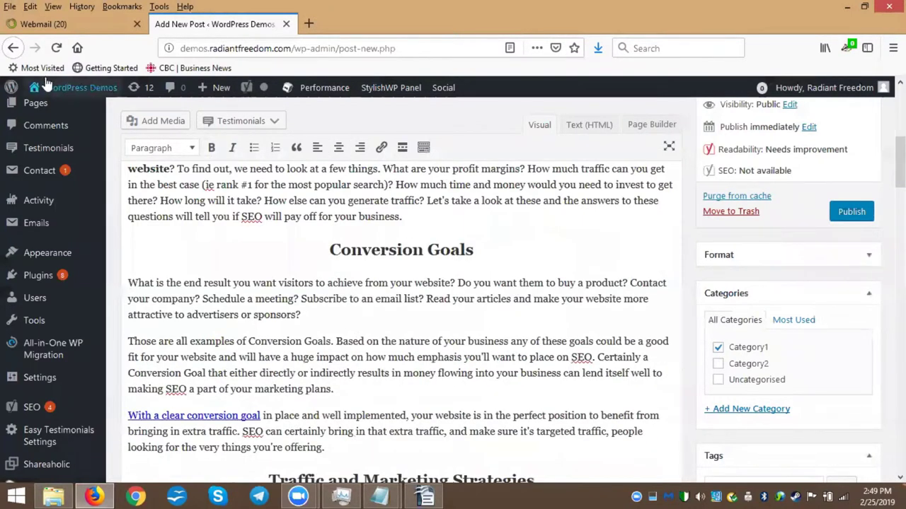
{"action": "left_click", "coordinate": [172, 125]}
{"action": "left_click", "coordinate": [230, 248]}
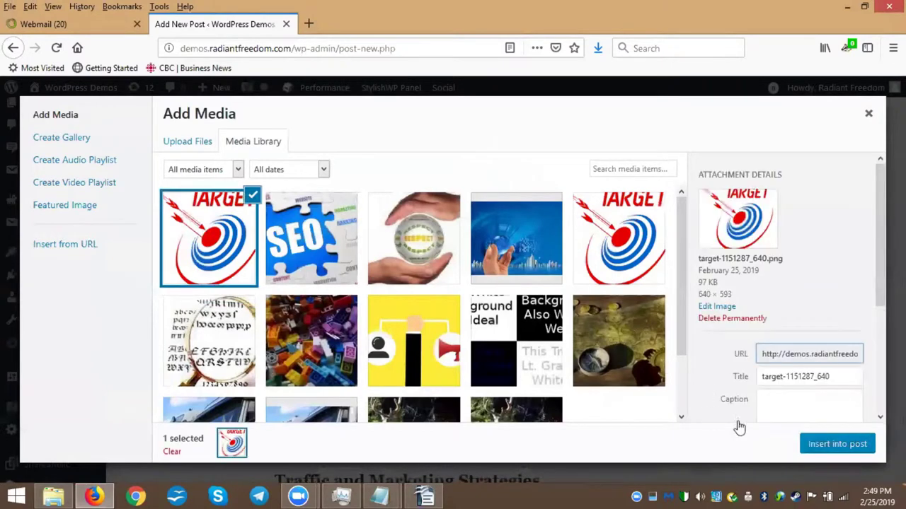
{"action": "left_click", "coordinate": [824, 445]}
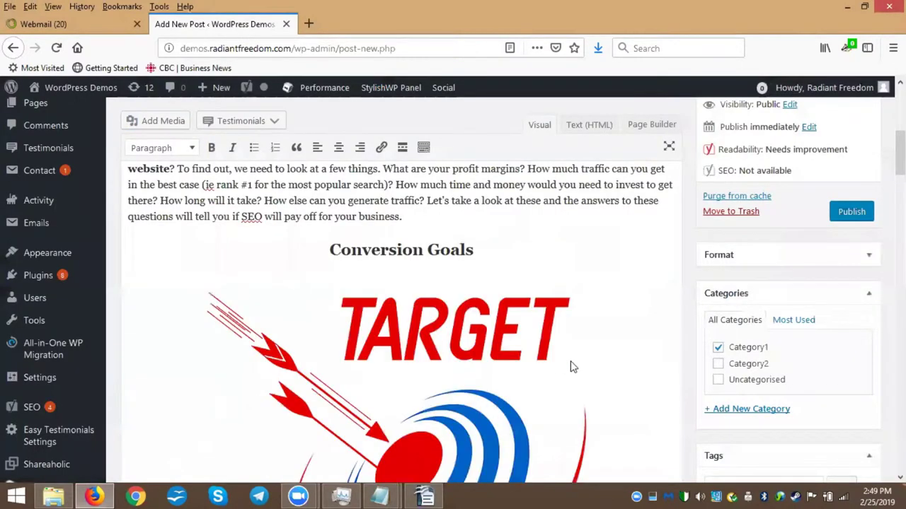
Give the target image under Conversion Goals a custom size with a width of 250 px.
{"action": "scroll", "coordinate": [571, 364], "scroll_direction": "down", "scroll_amount": 2}
{"action": "left_click", "coordinate": [469, 329]}
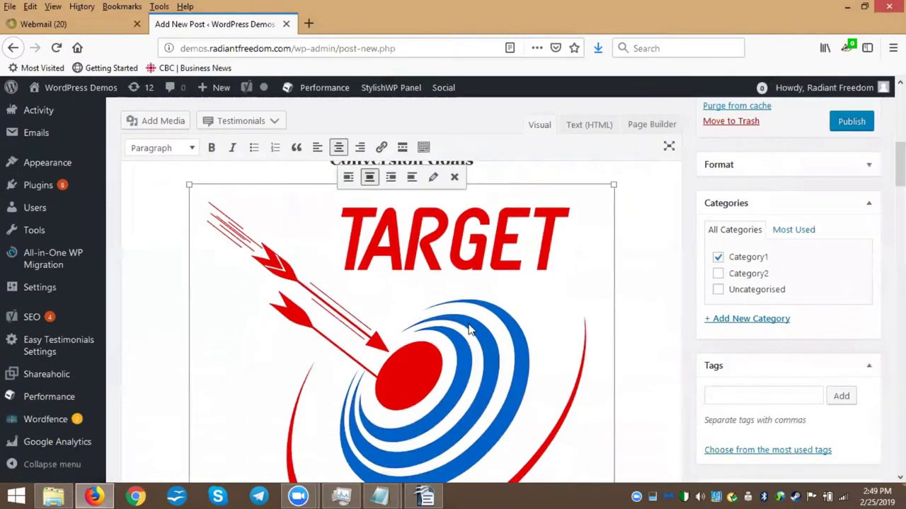
{"action": "left_click", "coordinate": [433, 177]}
{"action": "left_click", "coordinate": [239, 301]}
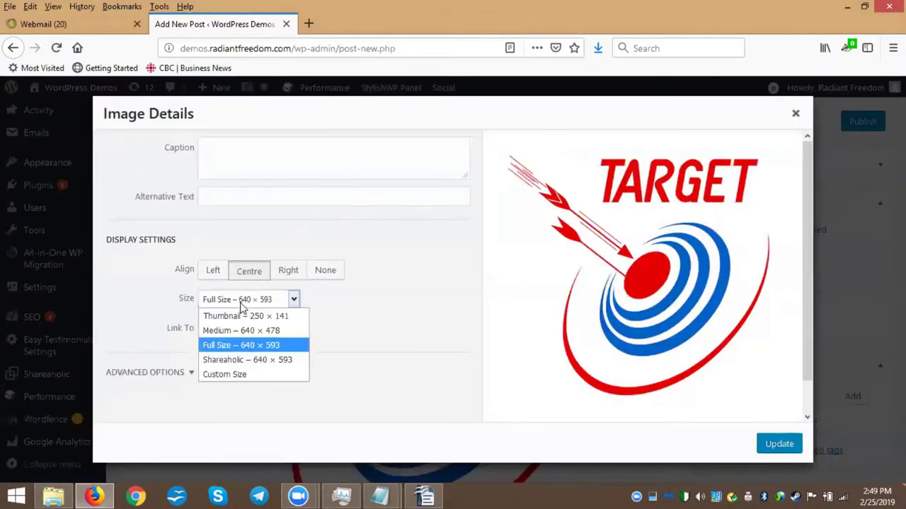
{"action": "left_click", "coordinate": [225, 376]}
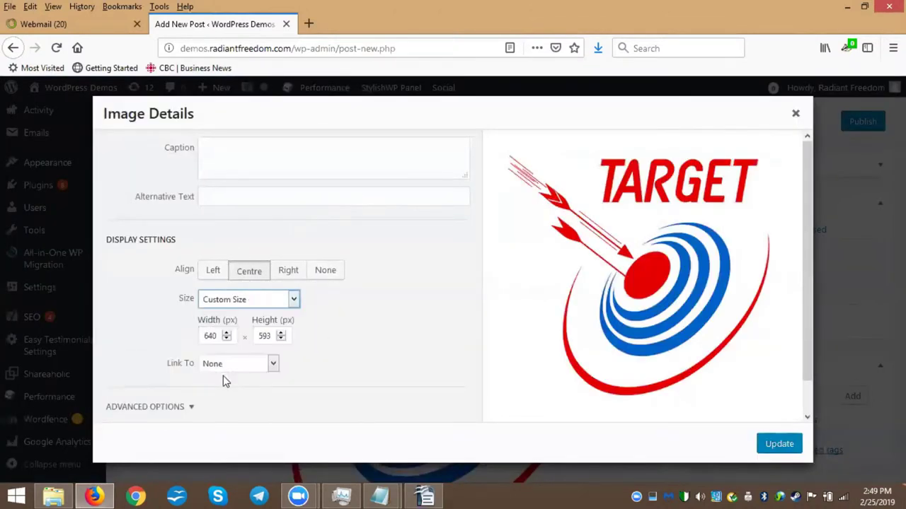
{"action": "left_click", "coordinate": [239, 300]}
{"action": "left_click", "coordinate": [164, 329]}
{"action": "left_click_drag", "start_coordinate": [222, 336], "coordinate": [190, 335]}
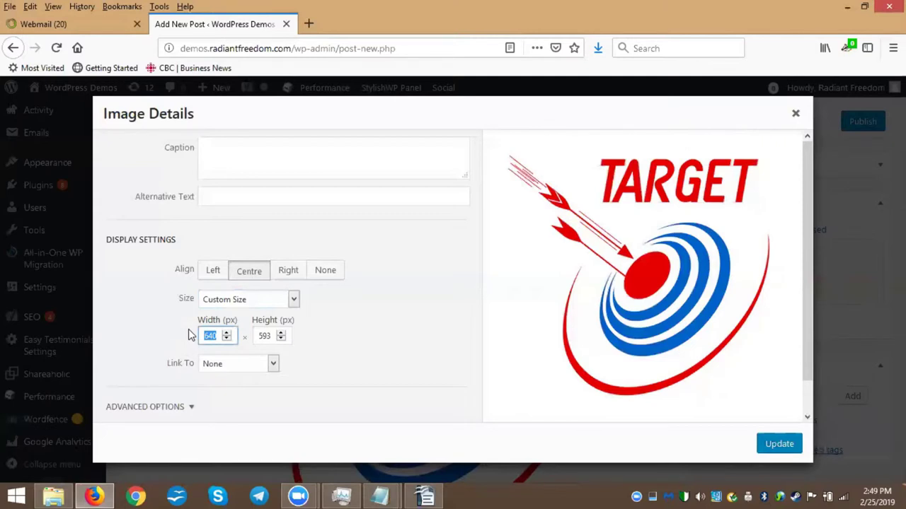
{"action": "type", "text": "250"}
{"action": "left_click", "coordinate": [772, 444]}
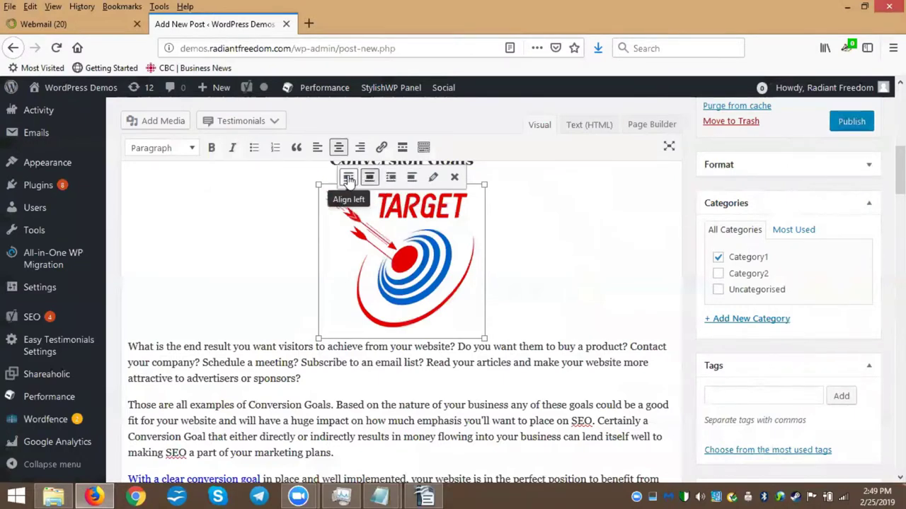
Try the target image without alignment, and align it right so the Conversion Goals text wraps beside it.
{"action": "left_click", "coordinate": [413, 180]}
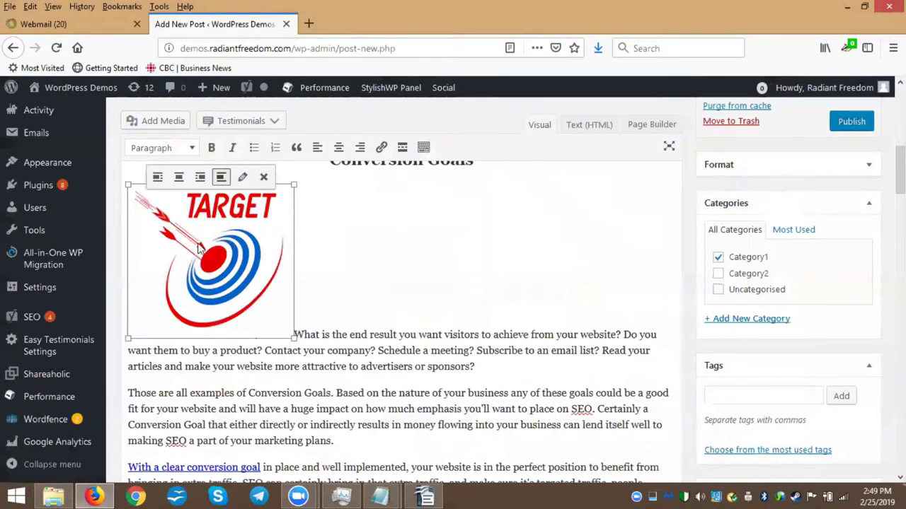
{"action": "left_click", "coordinate": [201, 178]}
{"action": "scroll", "coordinate": [318, 254], "scroll_direction": "up", "scroll_amount": 3}
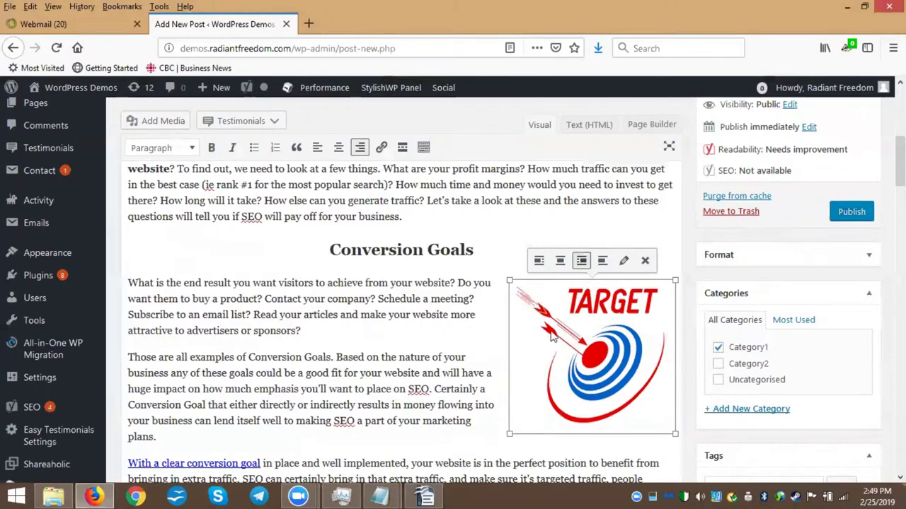
{"action": "scroll", "coordinate": [448, 321], "scroll_direction": "down", "scroll_amount": 3}
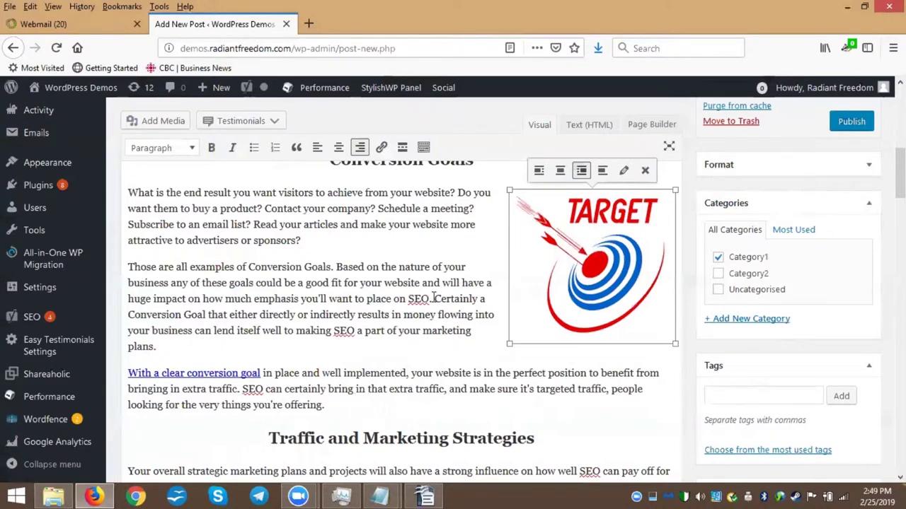
Place the cursor before the first paragraph under Traffic and Marketing Strategies and open the file upload area for adding media.
{"action": "scroll", "coordinate": [434, 290], "scroll_direction": "down", "scroll_amount": 6}
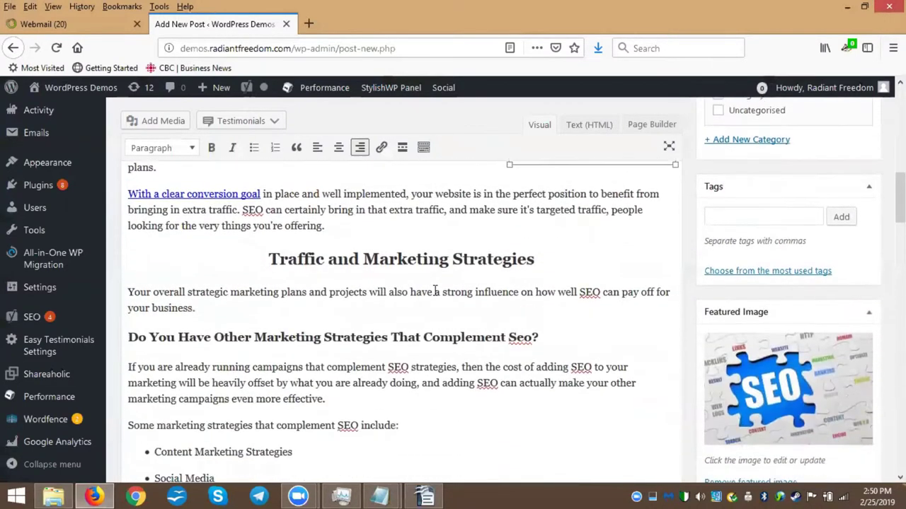
{"action": "left_click", "coordinate": [126, 289]}
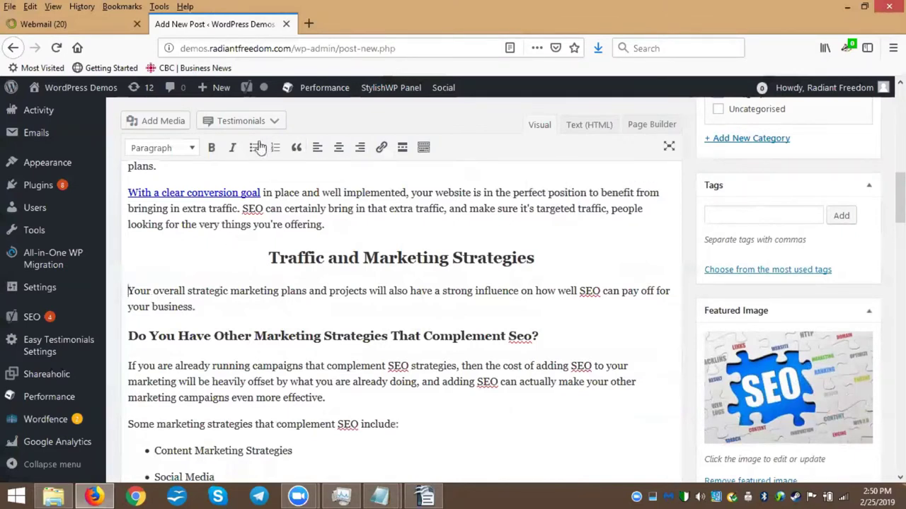
{"action": "left_click", "coordinate": [160, 123]}
{"action": "left_click", "coordinate": [178, 146]}
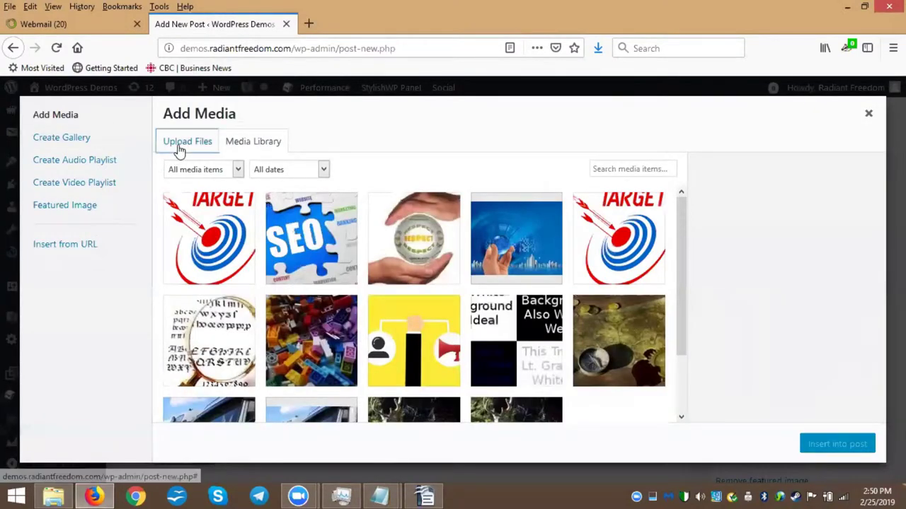
Switch to the images folder in File Explorer and preview traffic-345537_640.jpg in Windows Photo Viewer.
{"action": "left_click", "coordinate": [47, 495]}
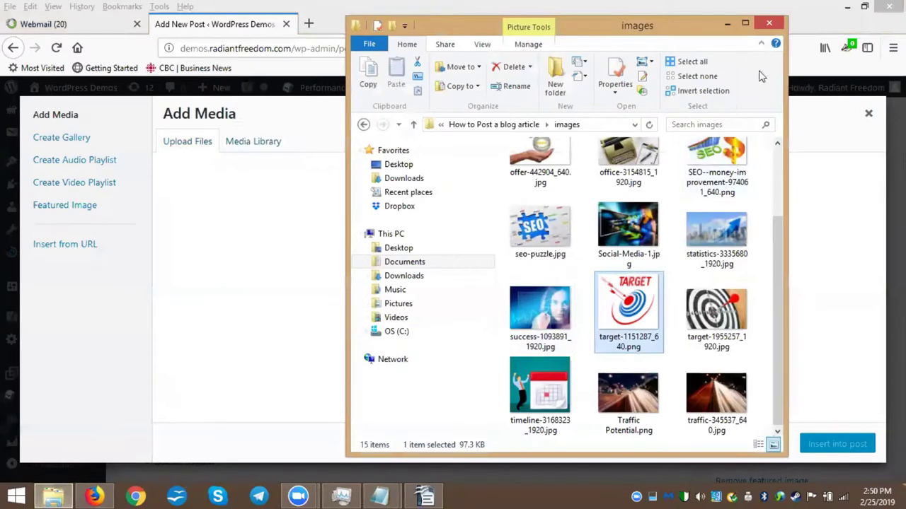
{"action": "double_click", "coordinate": [713, 401]}
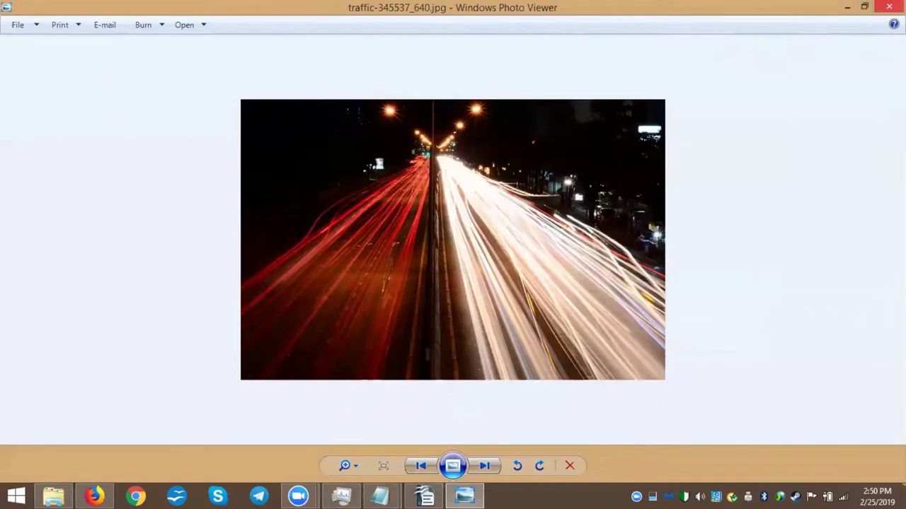
Close the photo preview, upload traffic-345537_640.jpg and insert it before the first paragraph under Traffic and Marketing Strategies.
{"action": "left_click", "coordinate": [888, 7]}
{"action": "left_click_drag", "start_coordinate": [711, 390], "coordinate": [248, 293]}
{"action": "left_click", "coordinate": [271, 291]}
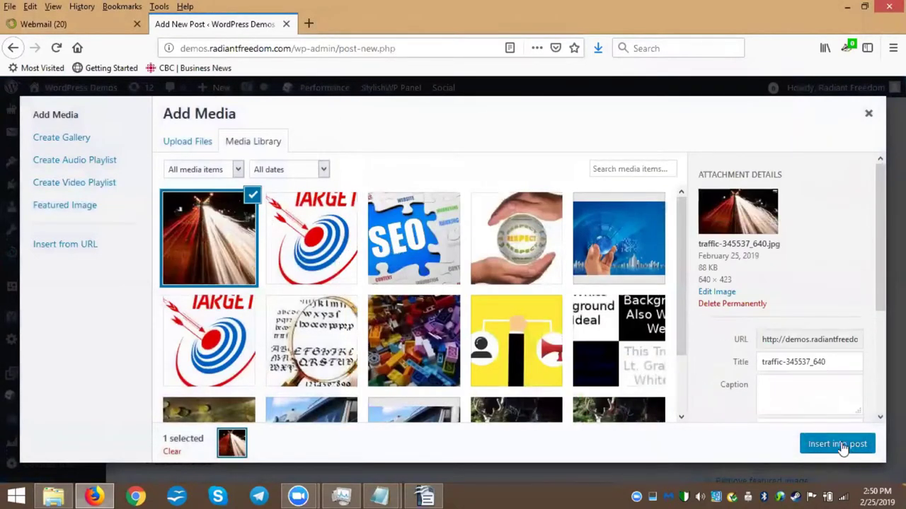
{"action": "left_click", "coordinate": [837, 445]}
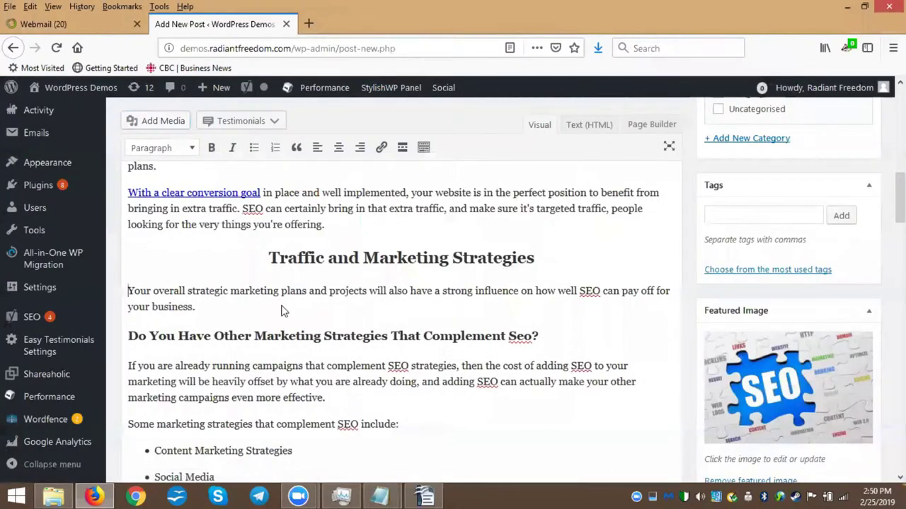
Review the placement of the traffic image and read through the surrounding post sections from the title to Timeline.
{"action": "scroll", "coordinate": [354, 299], "scroll_direction": "down", "scroll_amount": 3}
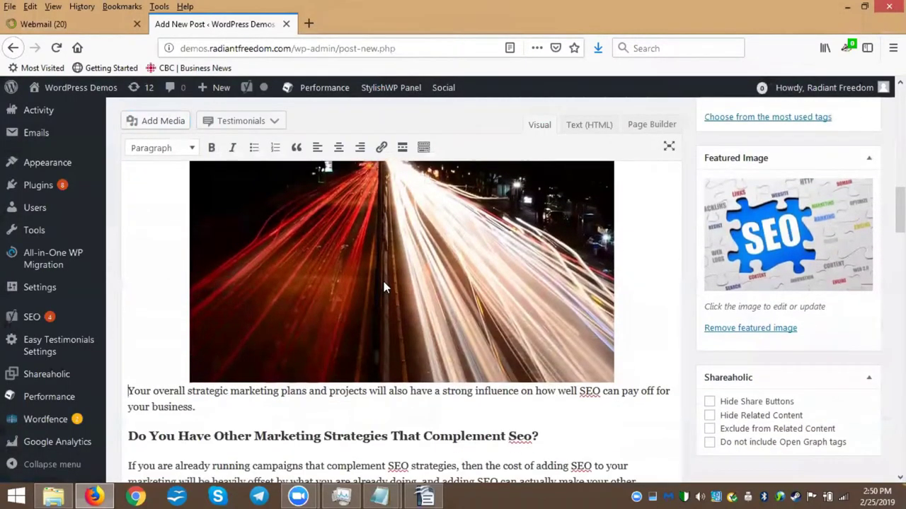
{"action": "scroll", "coordinate": [384, 287], "scroll_direction": "up", "scroll_amount": 5}
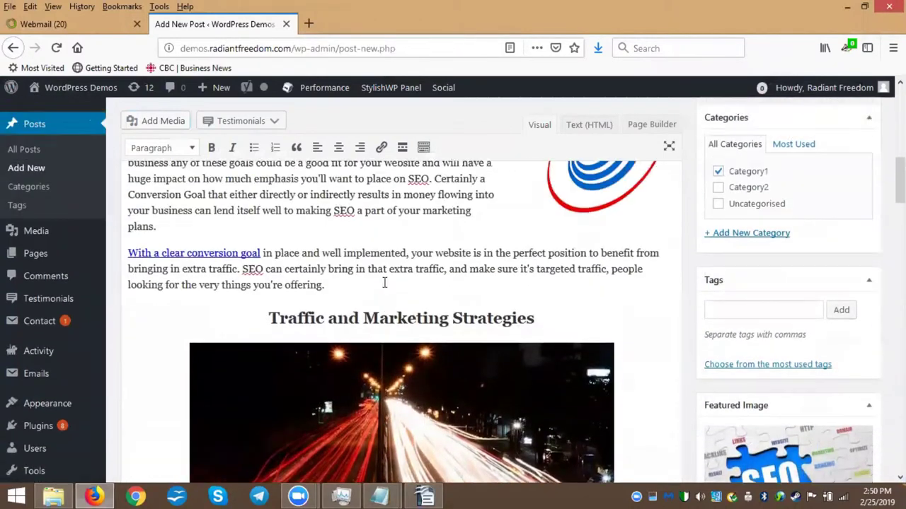
{"action": "scroll", "coordinate": [386, 288], "scroll_direction": "down", "scroll_amount": 3}
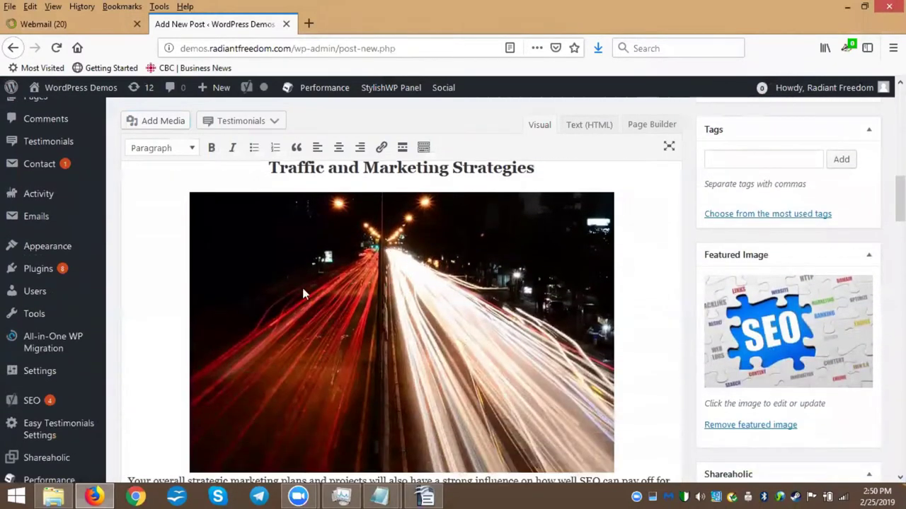
{"action": "scroll", "coordinate": [425, 331], "scroll_direction": "down", "scroll_amount": 3}
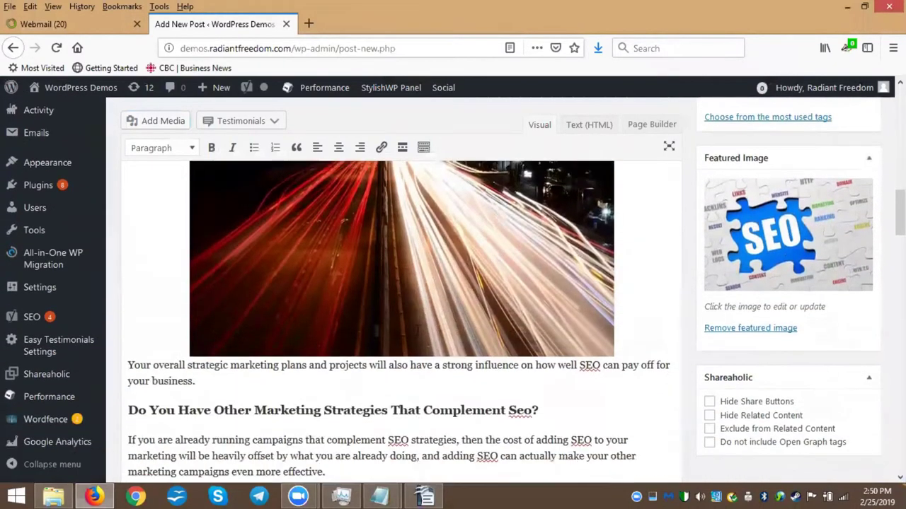
{"action": "scroll", "coordinate": [414, 327], "scroll_direction": "up", "scroll_amount": 5}
{"action": "scroll", "coordinate": [422, 310], "scroll_direction": "down", "scroll_amount": 5}
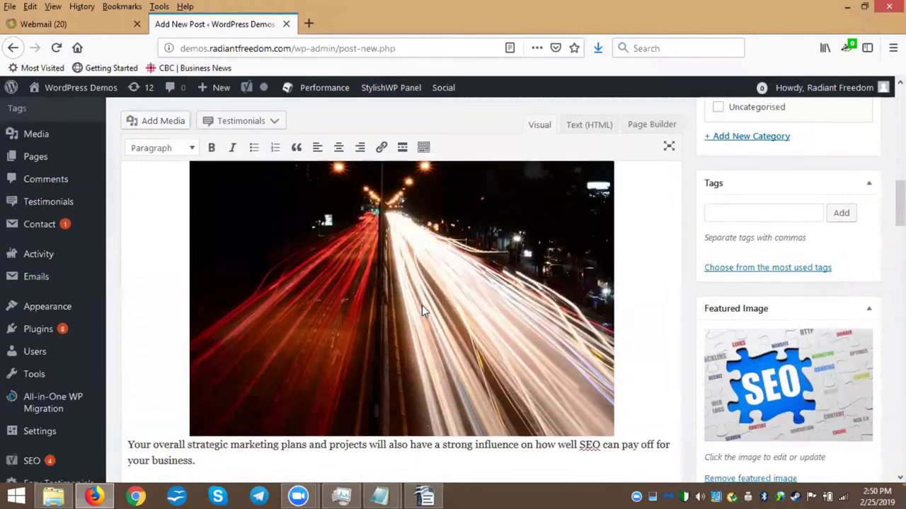
{"action": "scroll", "coordinate": [422, 306], "scroll_direction": "down", "scroll_amount": 5}
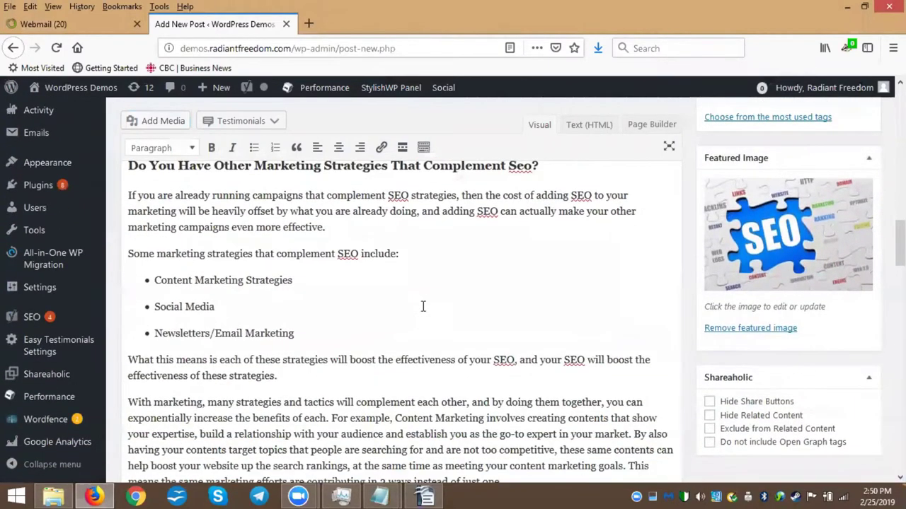
{"action": "scroll", "coordinate": [422, 306], "scroll_direction": "down", "scroll_amount": 3}
{"action": "scroll", "coordinate": [421, 308], "scroll_direction": "up", "scroll_amount": 7}
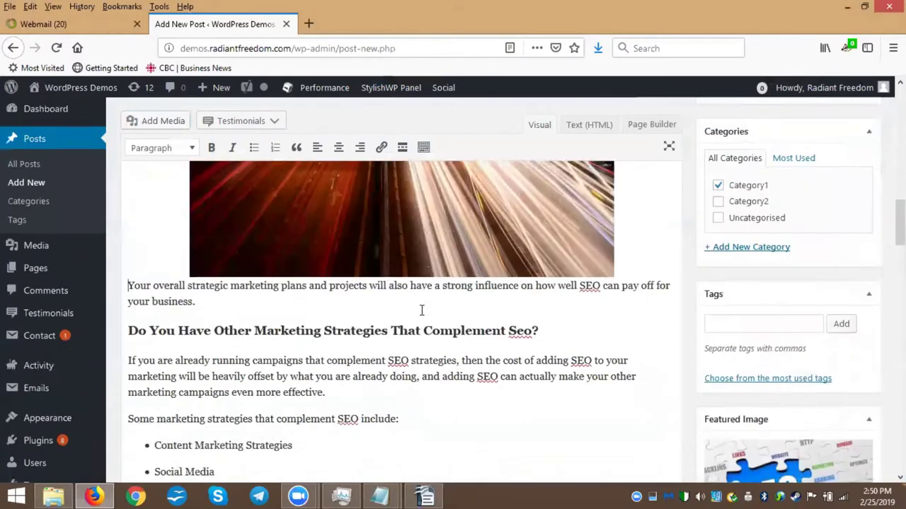
{"action": "scroll", "coordinate": [422, 310], "scroll_direction": "down", "scroll_amount": 3}
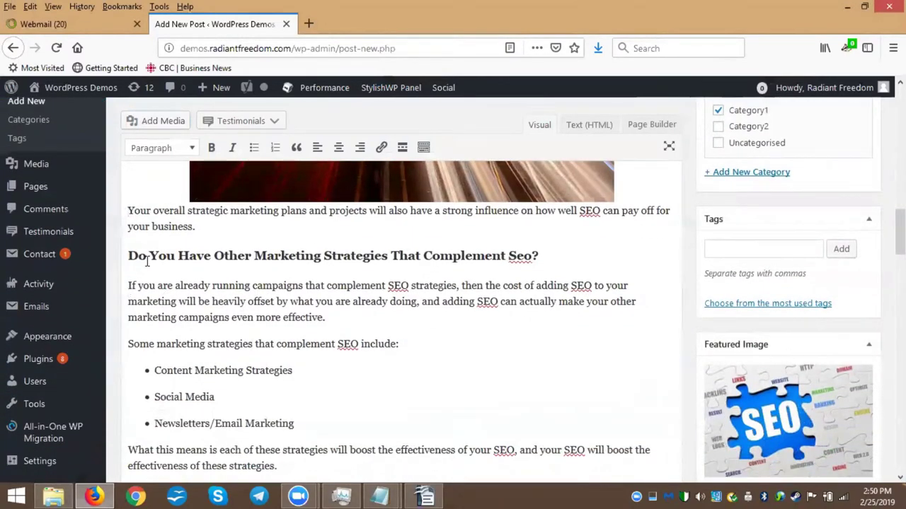
{"action": "scroll", "coordinate": [300, 343], "scroll_direction": "down", "scroll_amount": 10}
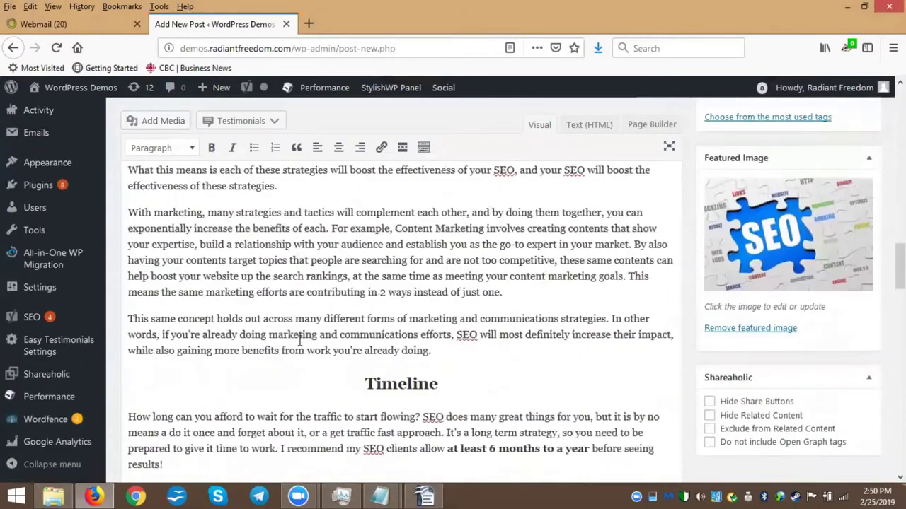
{"action": "scroll", "coordinate": [302, 339], "scroll_direction": "up", "scroll_amount": 5}
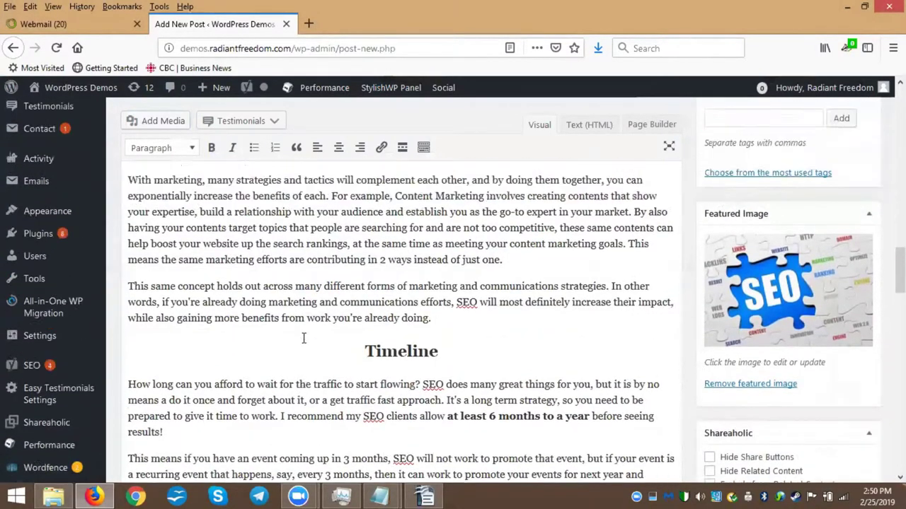
{"action": "scroll", "coordinate": [304, 337], "scroll_direction": "down", "scroll_amount": 5}
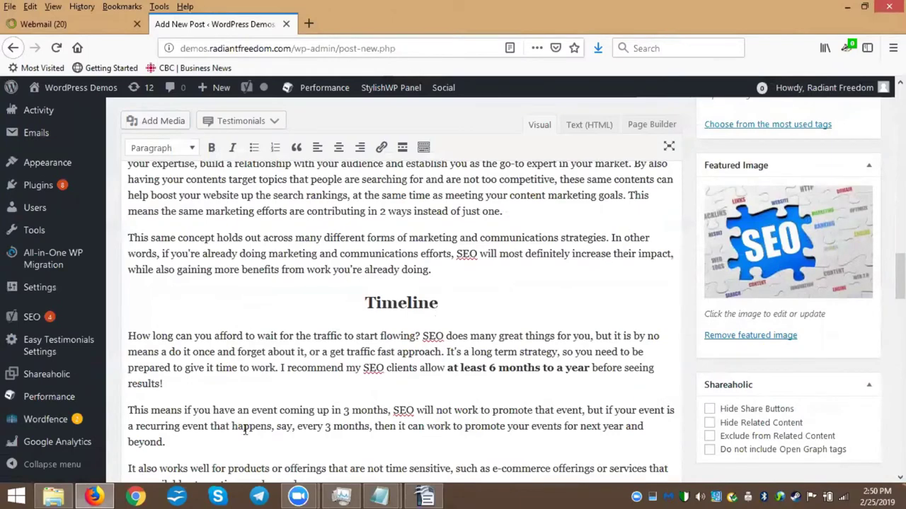
{"action": "scroll", "coordinate": [362, 344], "scroll_direction": "up", "scroll_amount": 14}
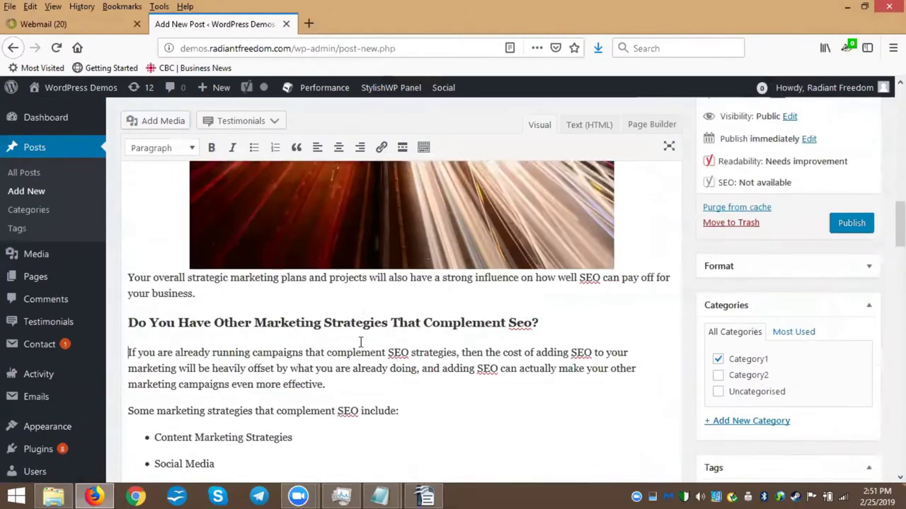
{"action": "scroll", "coordinate": [427, 323], "scroll_direction": "up", "scroll_amount": 7}
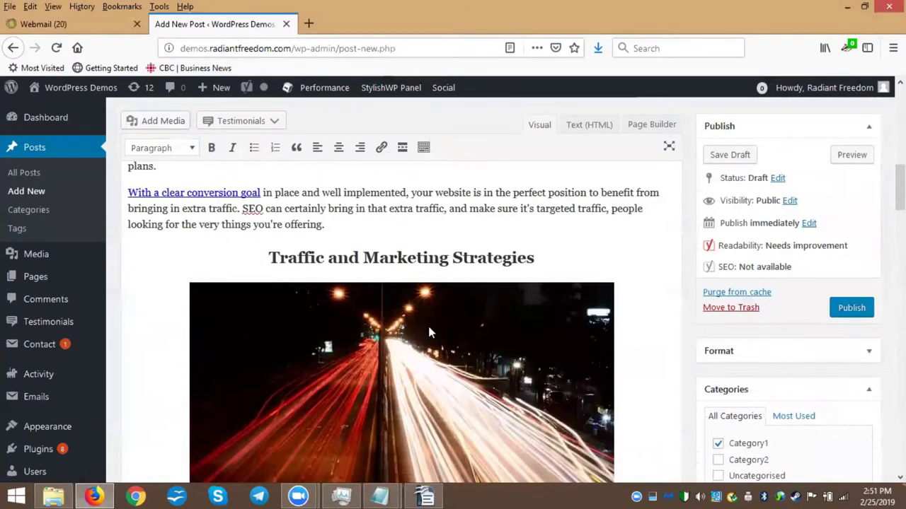
{"action": "scroll", "coordinate": [427, 324], "scroll_direction": "up", "scroll_amount": 10}
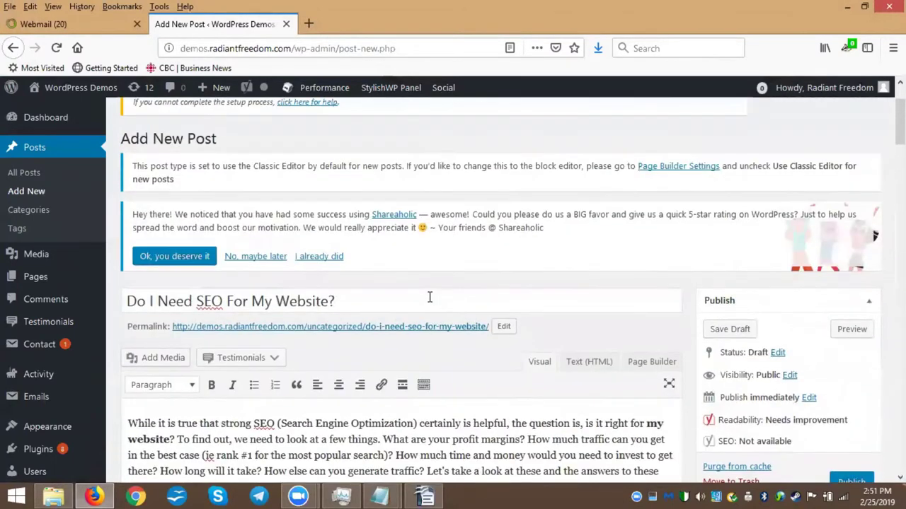
{"action": "scroll", "coordinate": [429, 297], "scroll_direction": "down", "scroll_amount": 4}
{"action": "scroll", "coordinate": [429, 297], "scroll_direction": "down", "scroll_amount": 10}
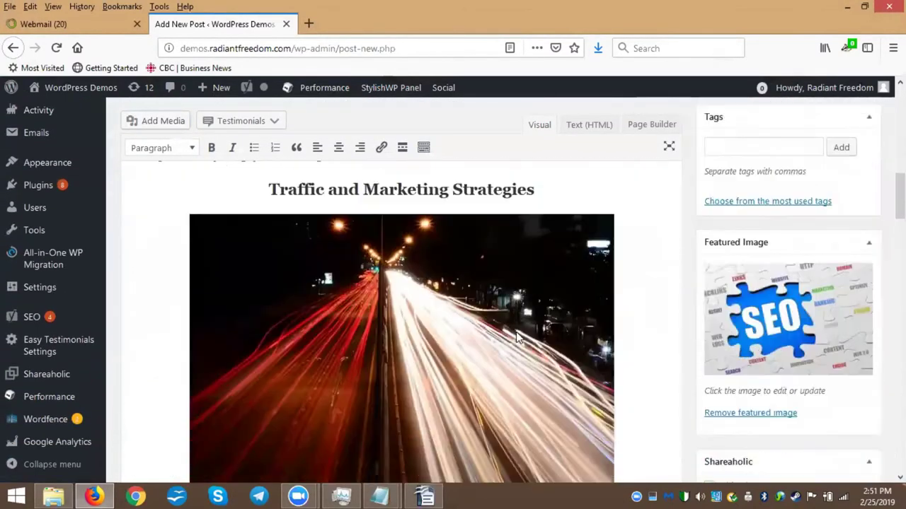
Move the traffic image below the first paragraph under Traffic and Marketing Strategies.
{"action": "scroll", "coordinate": [402, 283], "scroll_direction": "down", "scroll_amount": 3}
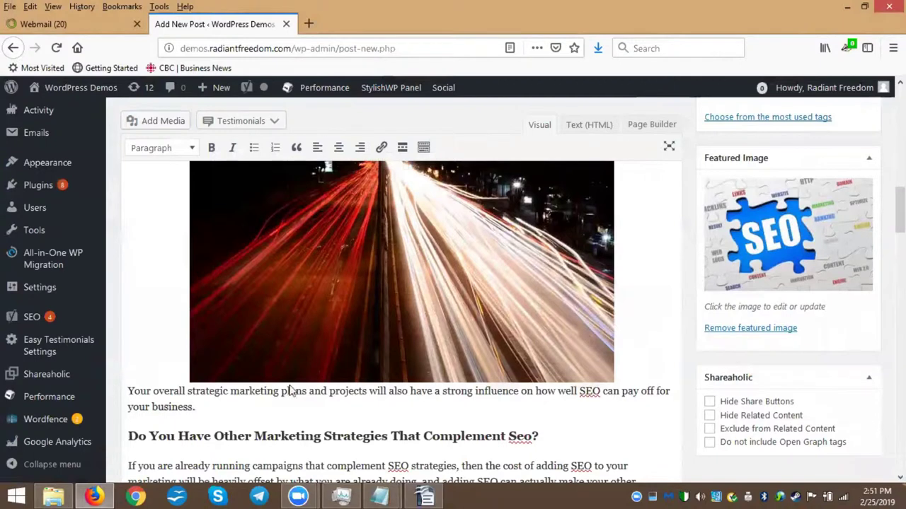
{"action": "left_click_drag", "start_coordinate": [332, 239], "coordinate": [302, 418]}
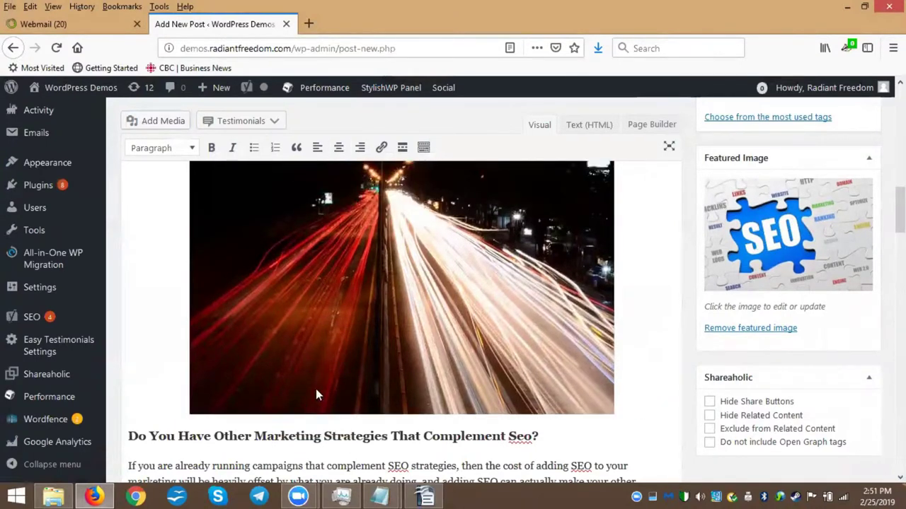
{"action": "scroll", "coordinate": [316, 388], "scroll_direction": "up", "scroll_amount": 3}
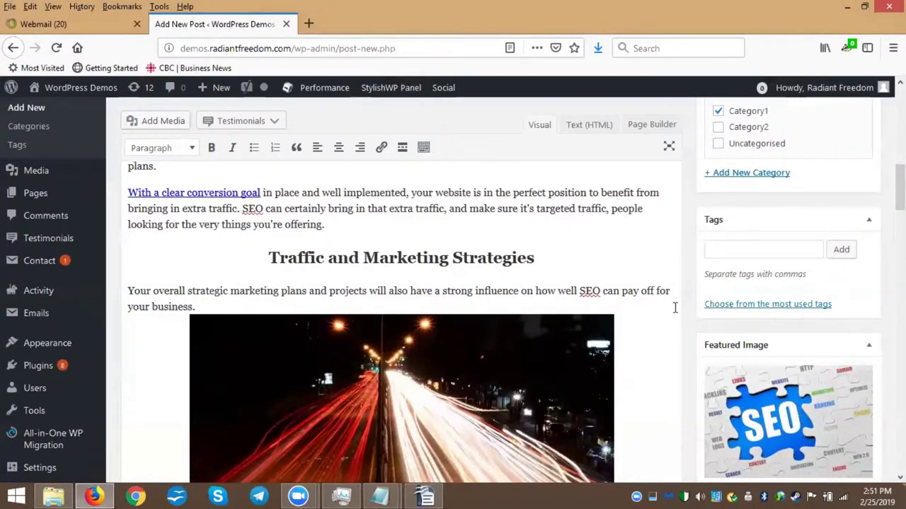
Insert a Read More tag after the introductory paragraph, just before the Conversion Goals heading.
{"action": "scroll", "coordinate": [551, 319], "scroll_direction": "up", "scroll_amount": 10}
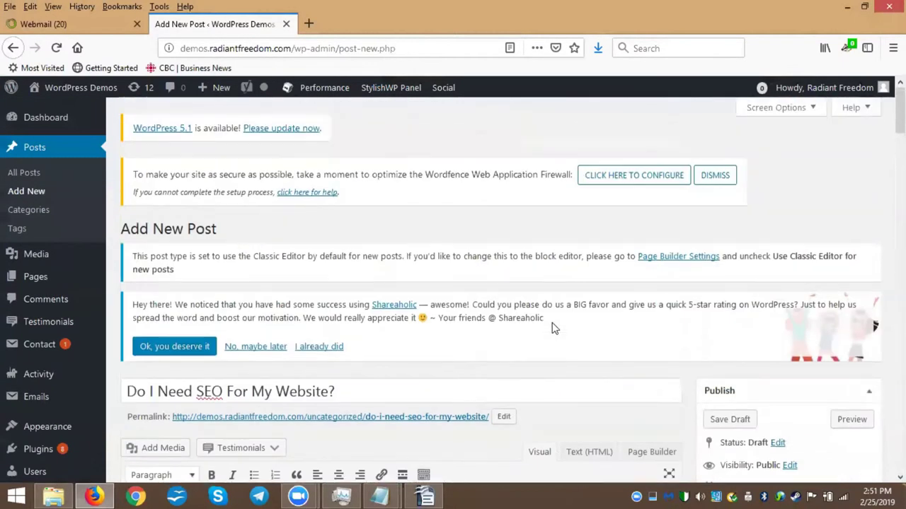
{"action": "scroll", "coordinate": [550, 326], "scroll_direction": "down", "scroll_amount": 1}
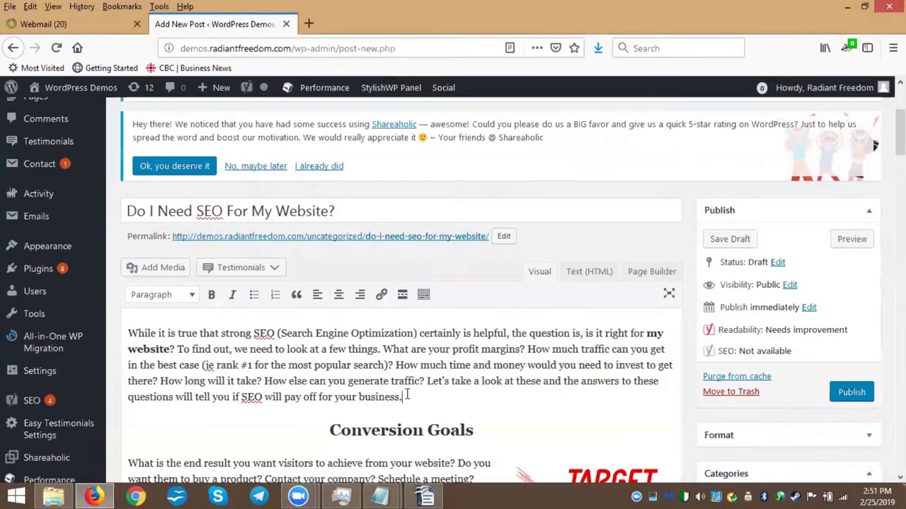
{"action": "left_click", "coordinate": [402, 295]}
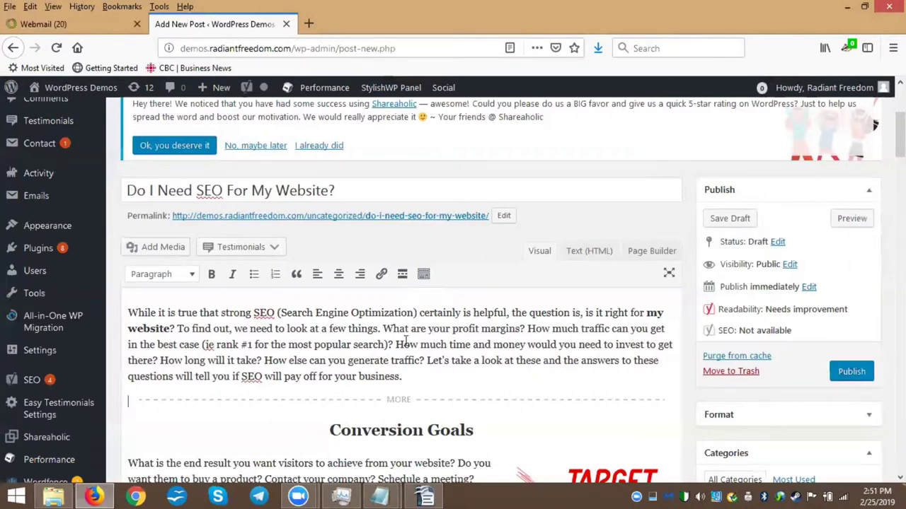
Expand the post editor's formatting options to show the additional row of tools.
{"action": "left_click", "coordinate": [425, 276]}
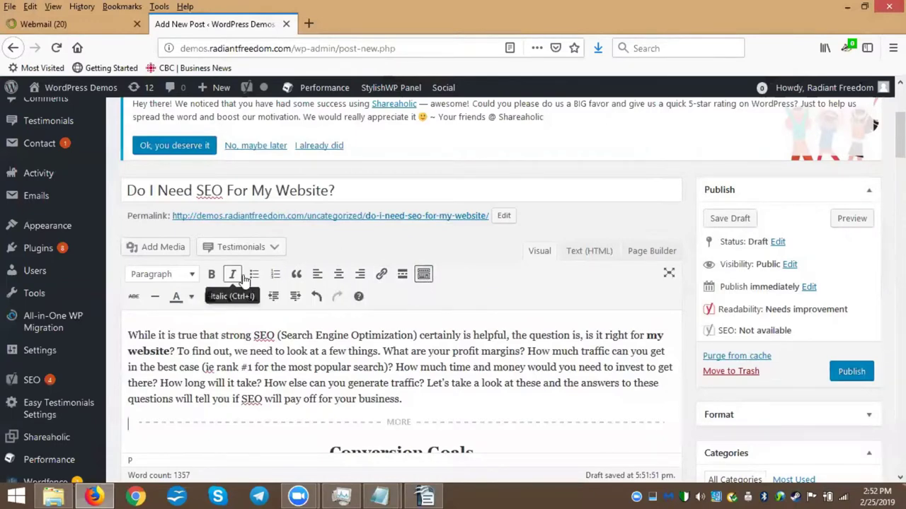
{"action": "scroll", "coordinate": [345, 312], "scroll_direction": "down", "scroll_amount": 5}
{"action": "scroll", "coordinate": [345, 311], "scroll_direction": "up", "scroll_amount": 3}
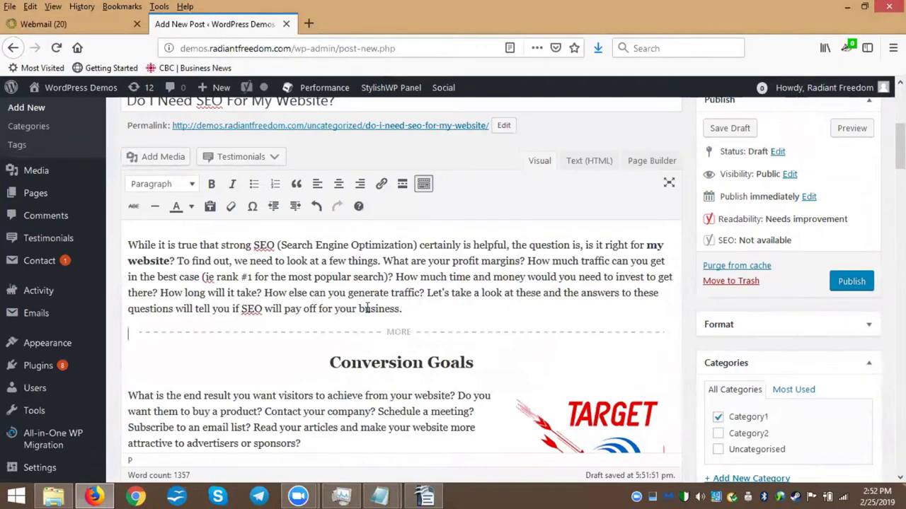
{"action": "scroll", "coordinate": [367, 309], "scroll_direction": "up", "scroll_amount": 3}
{"action": "scroll", "coordinate": [322, 421], "scroll_direction": "down", "scroll_amount": 2}
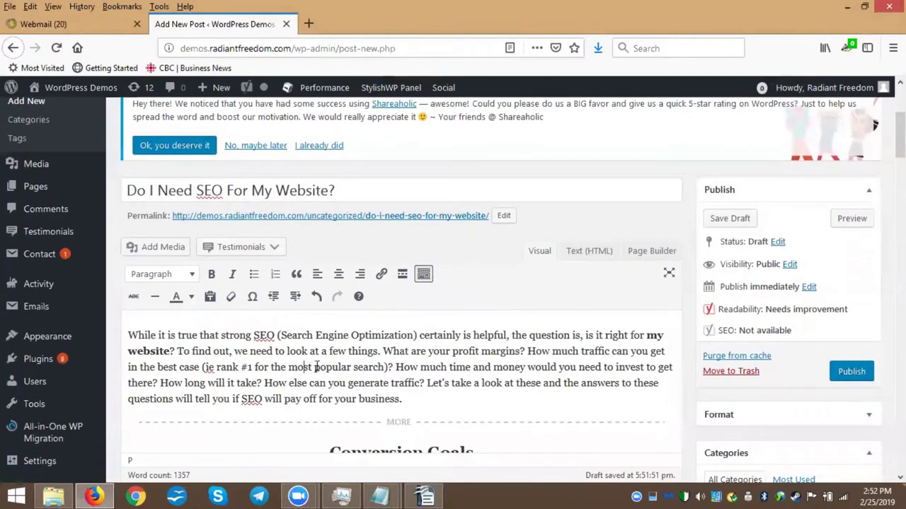
Compare the text formats of the introductory paragraph, the Conversion Goals heading and the post title, and examine the available heading levels.
{"action": "scroll", "coordinate": [316, 366], "scroll_direction": "down", "scroll_amount": 2}
{"action": "left_click", "coordinate": [377, 363]}
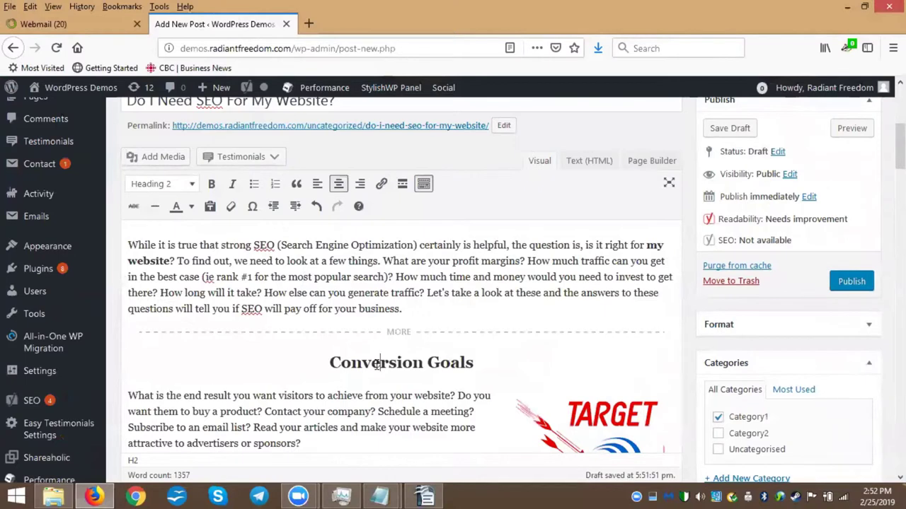
{"action": "left_click", "coordinate": [364, 297]}
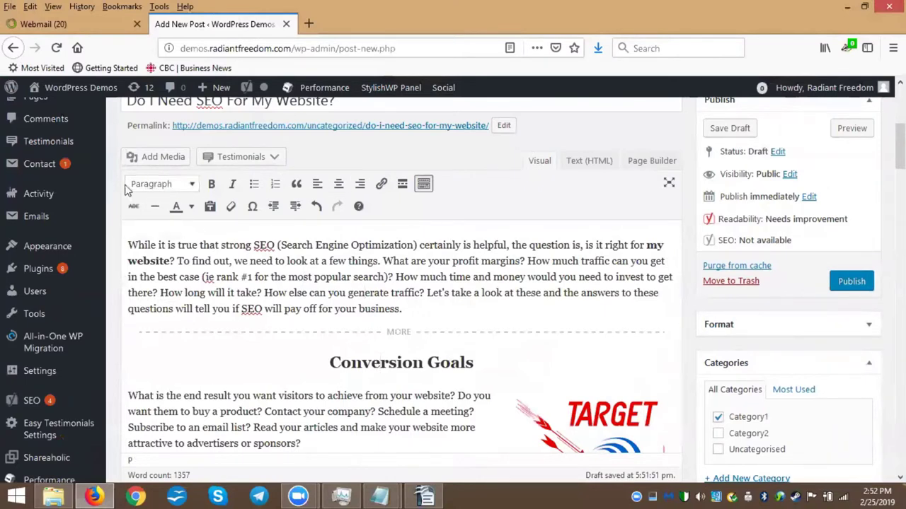
{"action": "left_click", "coordinate": [398, 365]}
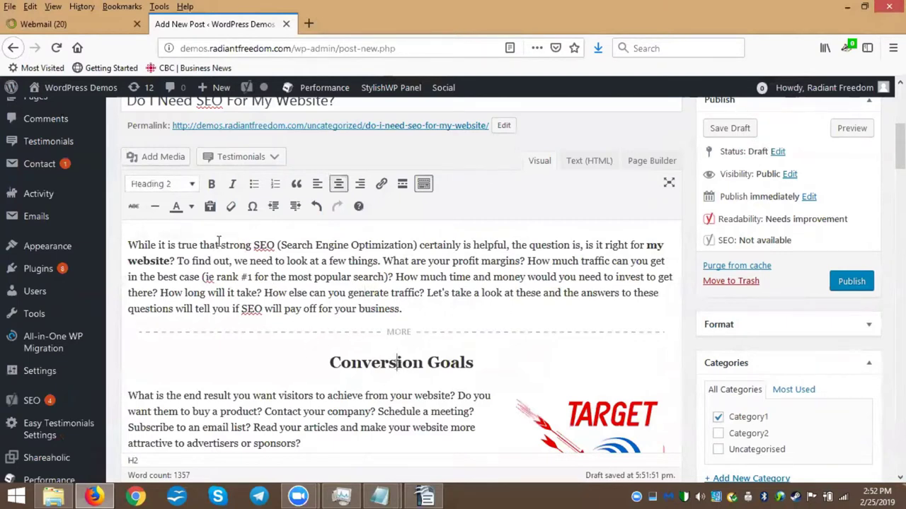
{"action": "left_click", "coordinate": [190, 186]}
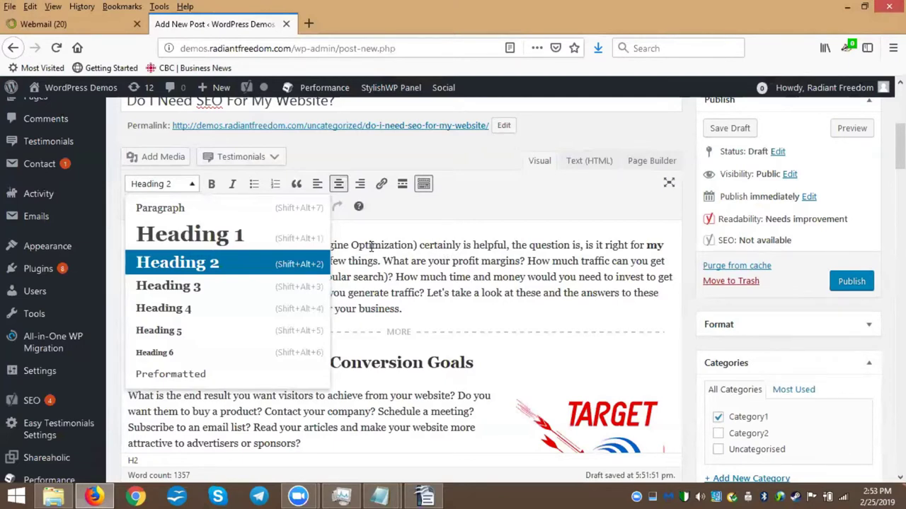
{"action": "left_click", "coordinate": [405, 259]}
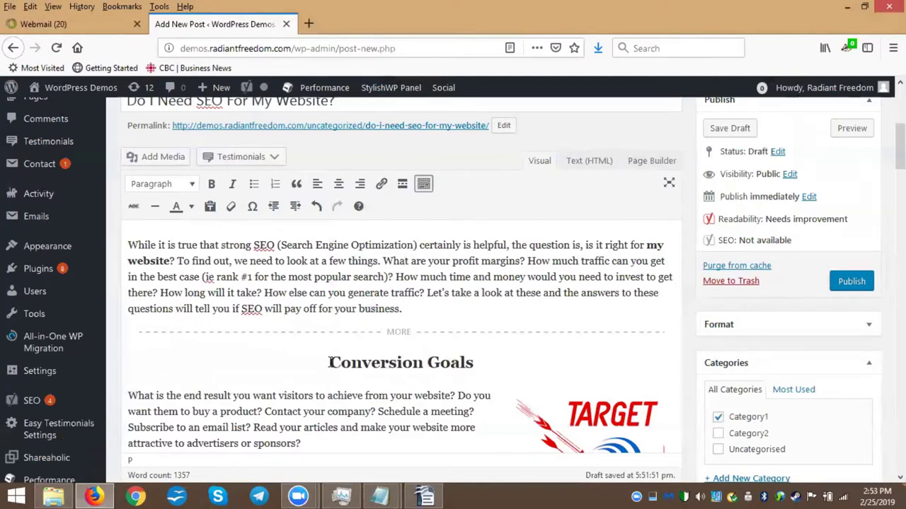
{"action": "left_click_drag", "start_coordinate": [329, 363], "coordinate": [475, 368]}
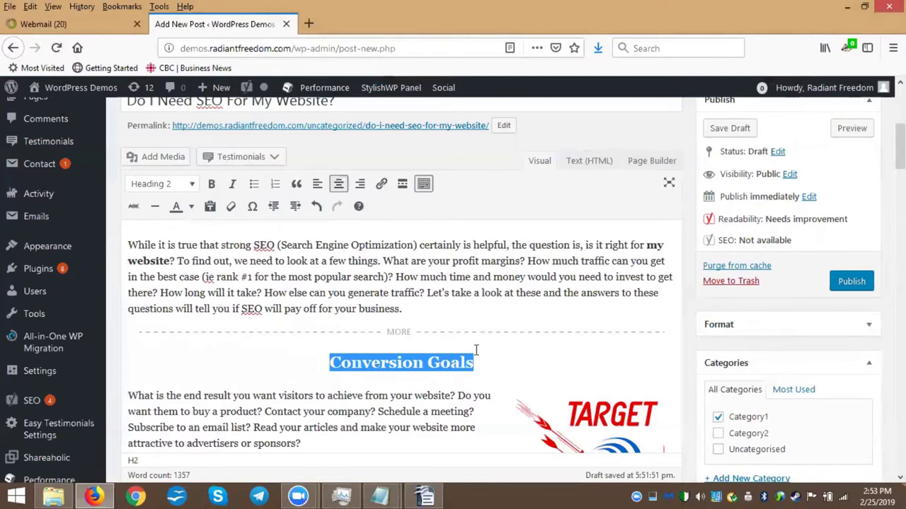
{"action": "left_click", "coordinate": [374, 365]}
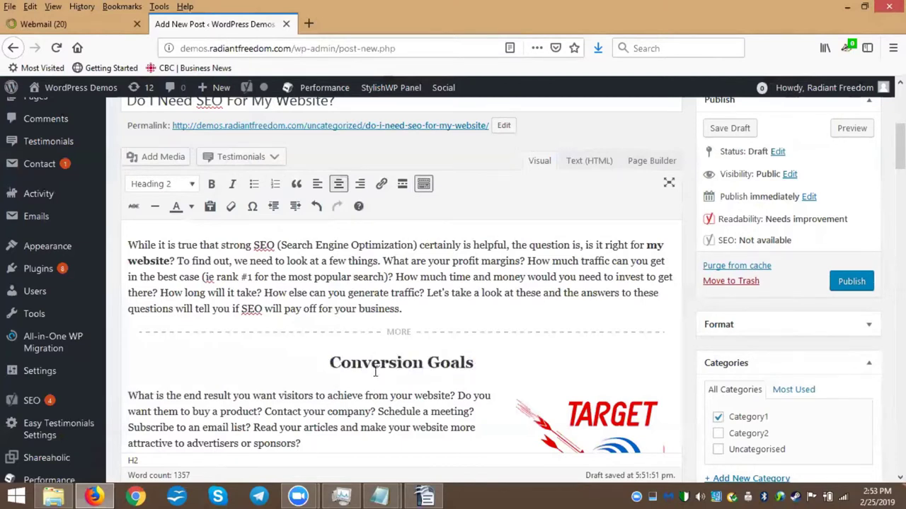
{"action": "scroll", "coordinate": [343, 327], "scroll_direction": "up", "scroll_amount": 5}
{"action": "left_click", "coordinate": [312, 280]}
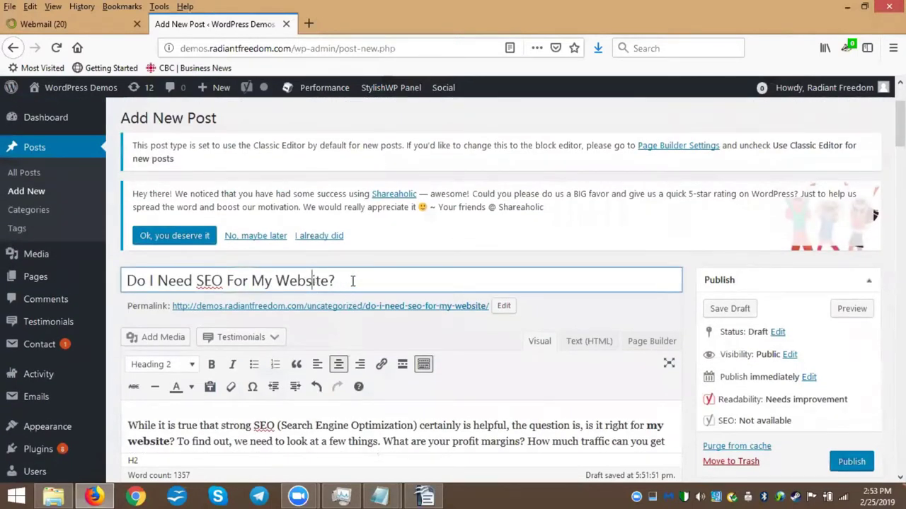
{"action": "scroll", "coordinate": [352, 281], "scroll_direction": "down", "scroll_amount": 5}
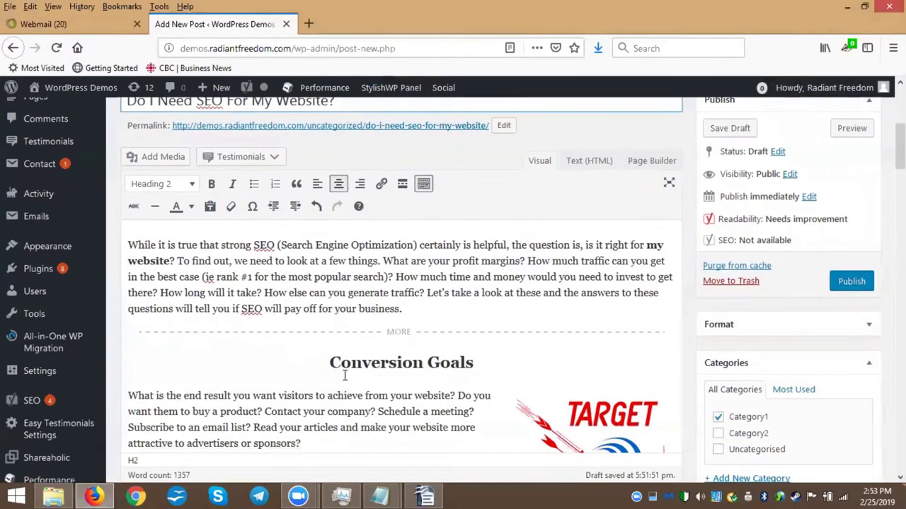
Check the Conversion Goals heading's format against the available heading levels and look over the section headings further down the post.
{"action": "left_click", "coordinate": [342, 367]}
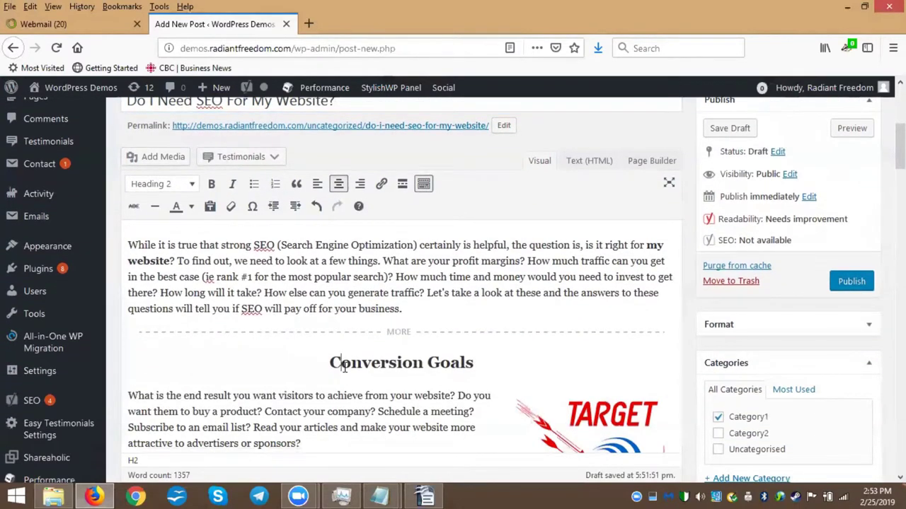
{"action": "scroll", "coordinate": [343, 366], "scroll_direction": "down", "scroll_amount": 2}
{"action": "scroll", "coordinate": [213, 283], "scroll_direction": "up", "scroll_amount": 2}
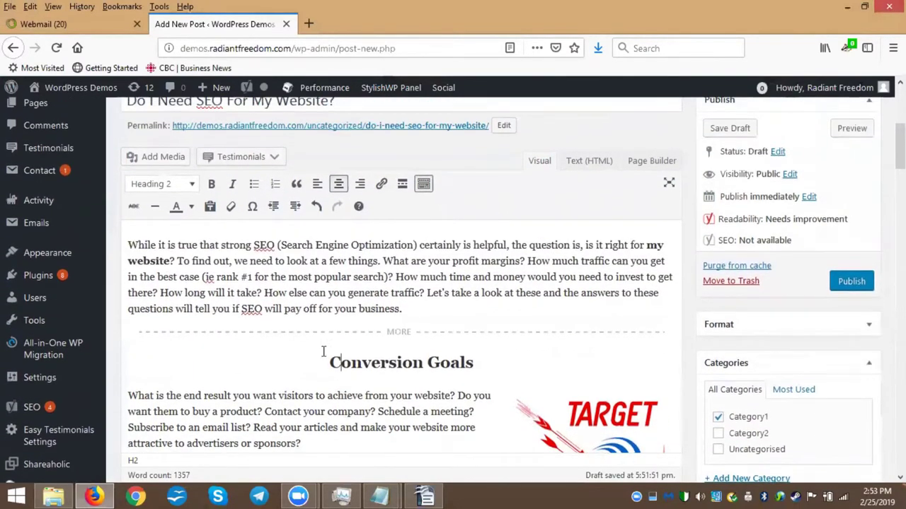
{"action": "left_click", "coordinate": [189, 184]}
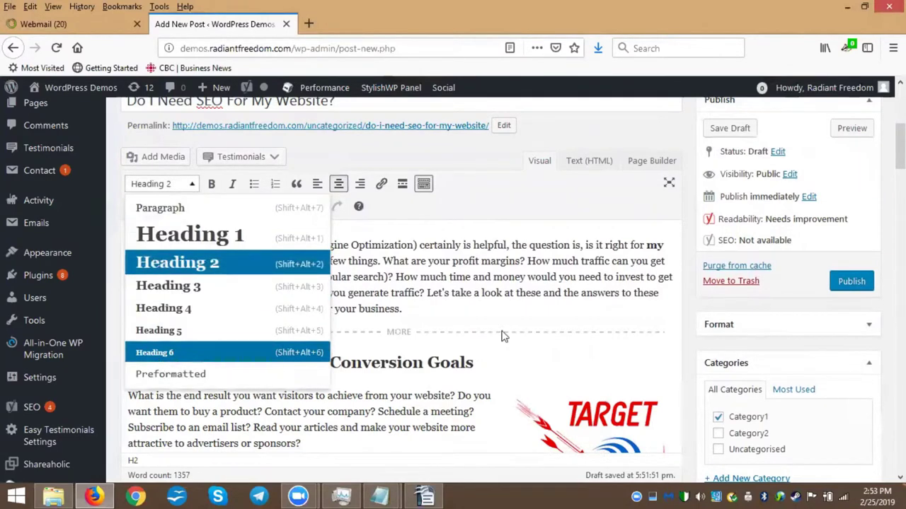
{"action": "left_click", "coordinate": [493, 261]}
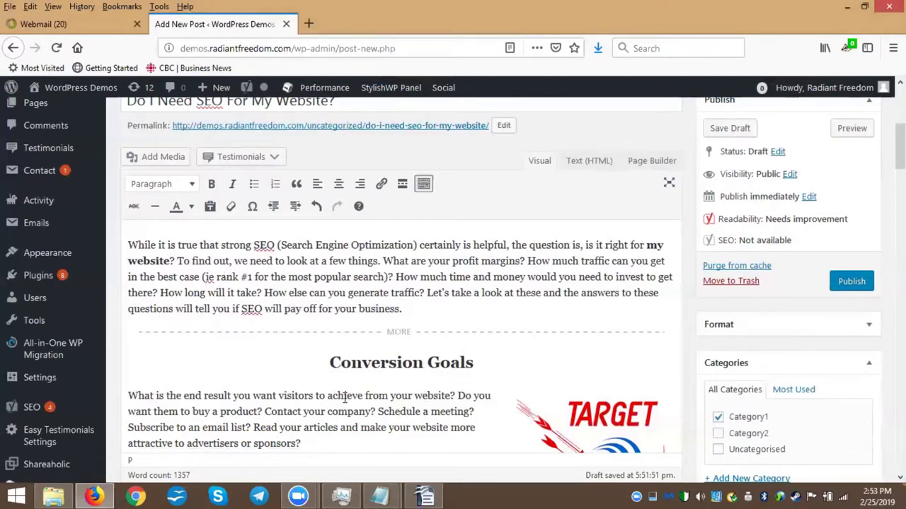
{"action": "scroll", "coordinate": [323, 327], "scroll_direction": "down", "scroll_amount": 5}
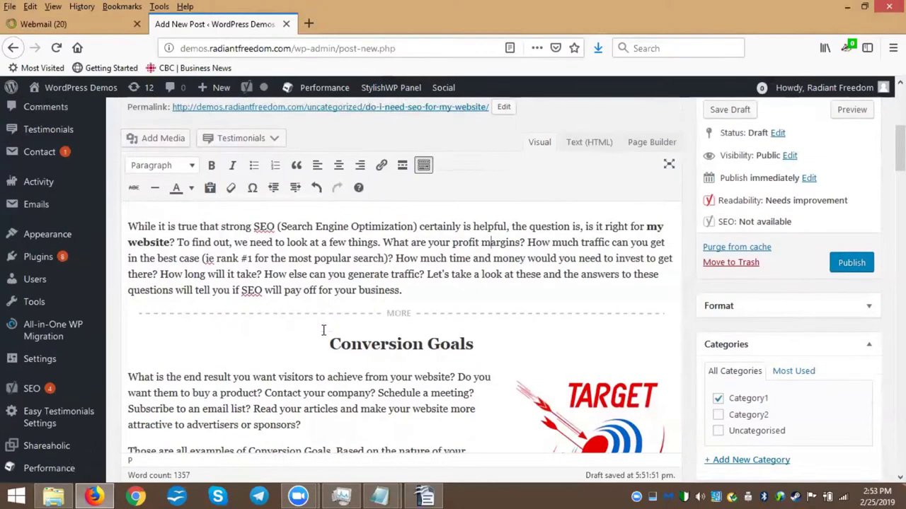
{"action": "scroll", "coordinate": [324, 327], "scroll_direction": "down", "scroll_amount": 5}
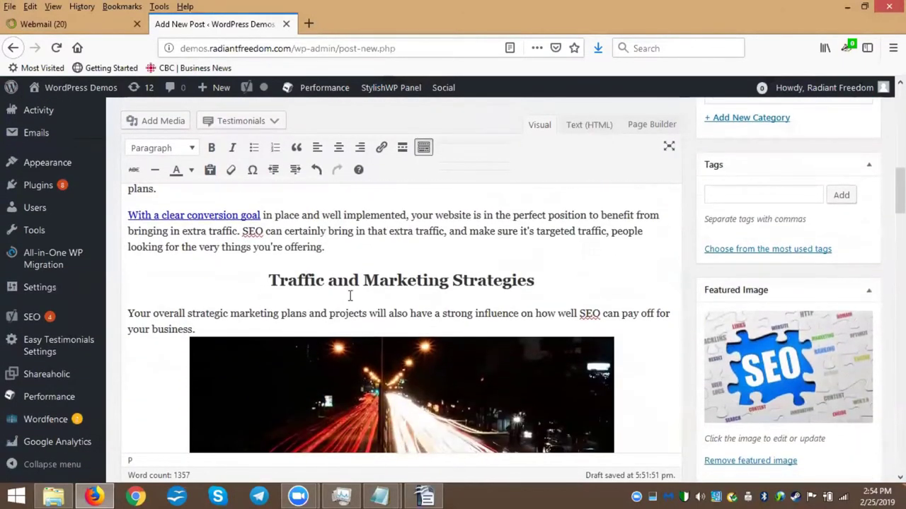
Save the post as a draft and dismiss the block editor's welcome tip.
{"action": "scroll", "coordinate": [376, 283], "scroll_direction": "up", "scroll_amount": 10}
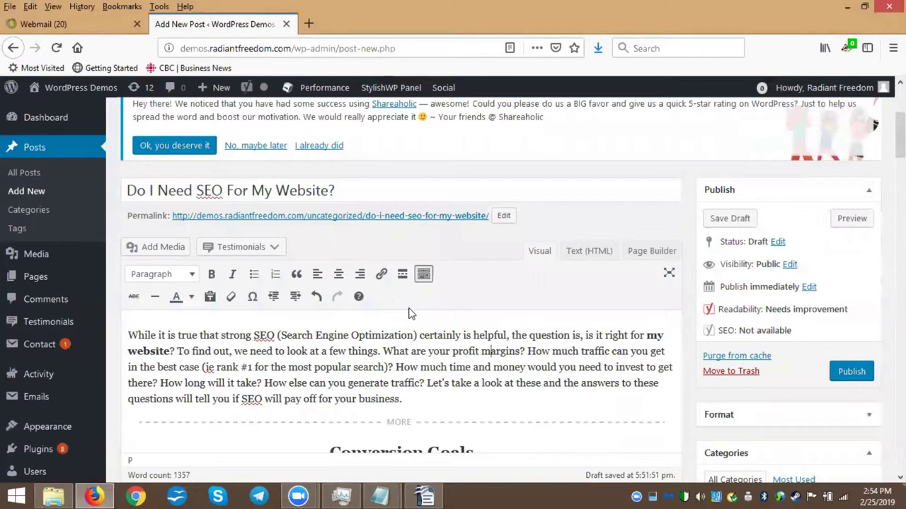
{"action": "left_click", "coordinate": [736, 224]}
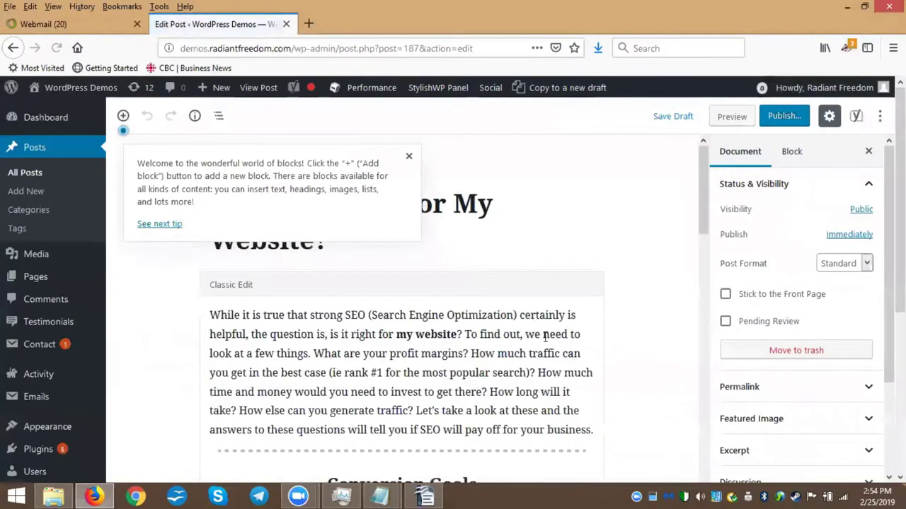
{"action": "left_click", "coordinate": [408, 156]}
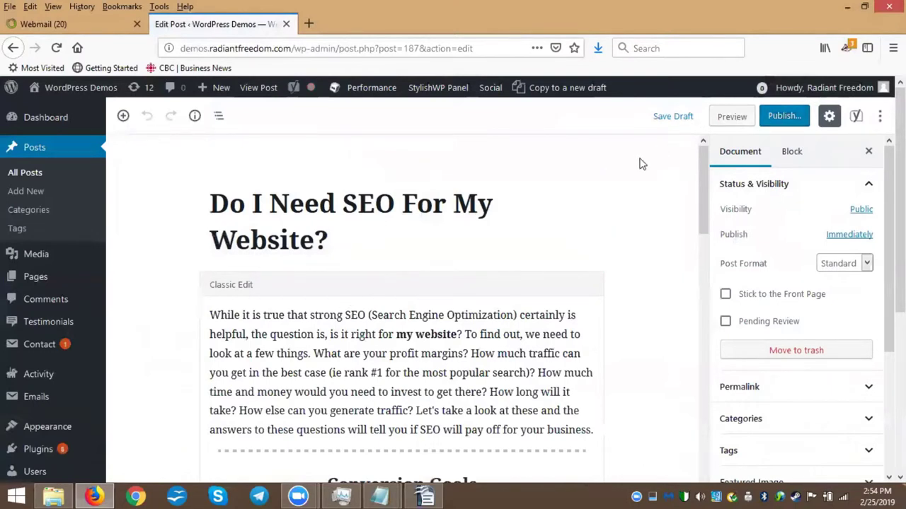
Examine the post's text, Read More divider and target image inside the classic block of the block editor.
{"action": "scroll", "coordinate": [613, 413], "scroll_direction": "down", "scroll_amount": 4}
{"action": "scroll", "coordinate": [615, 412], "scroll_direction": "up", "scroll_amount": 5}
{"action": "left_click", "coordinate": [460, 343]}
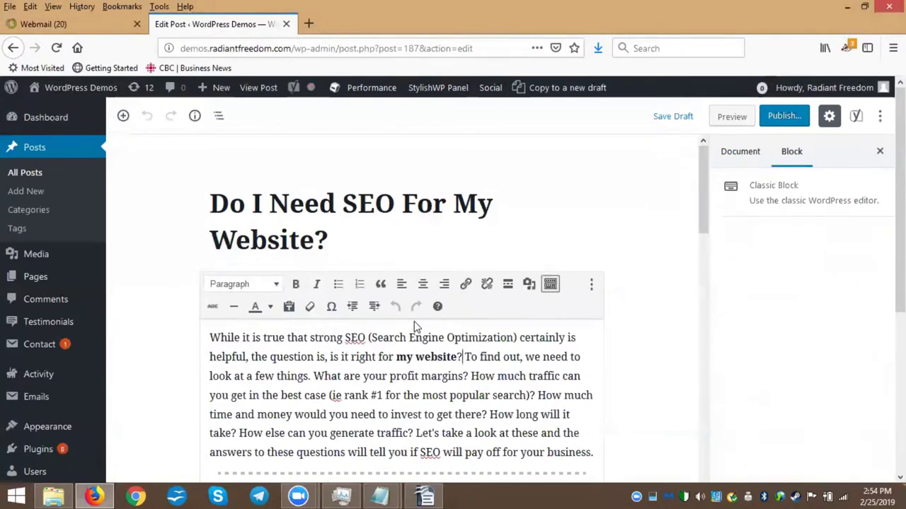
{"action": "scroll", "coordinate": [284, 347], "scroll_direction": "down", "scroll_amount": 1}
{"action": "scroll", "coordinate": [289, 346], "scroll_direction": "down", "scroll_amount": 5}
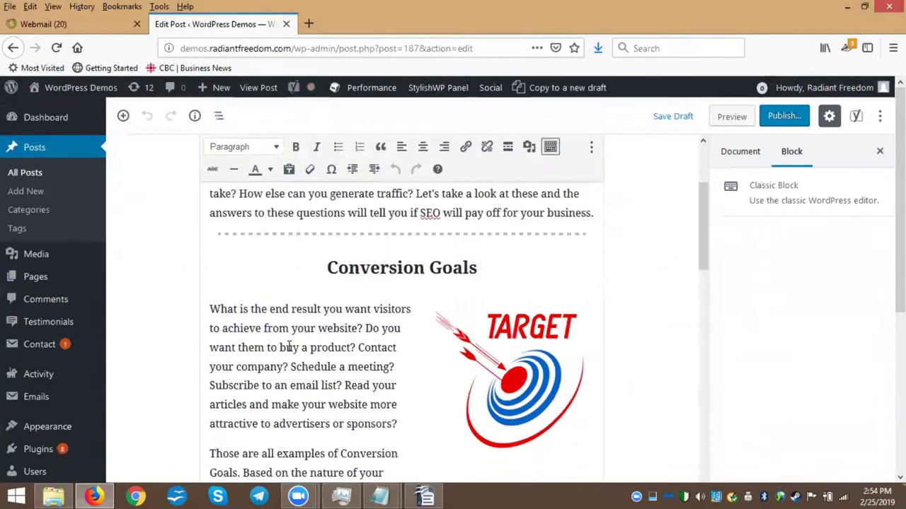
{"action": "scroll", "coordinate": [234, 348], "scroll_direction": "up", "scroll_amount": 6}
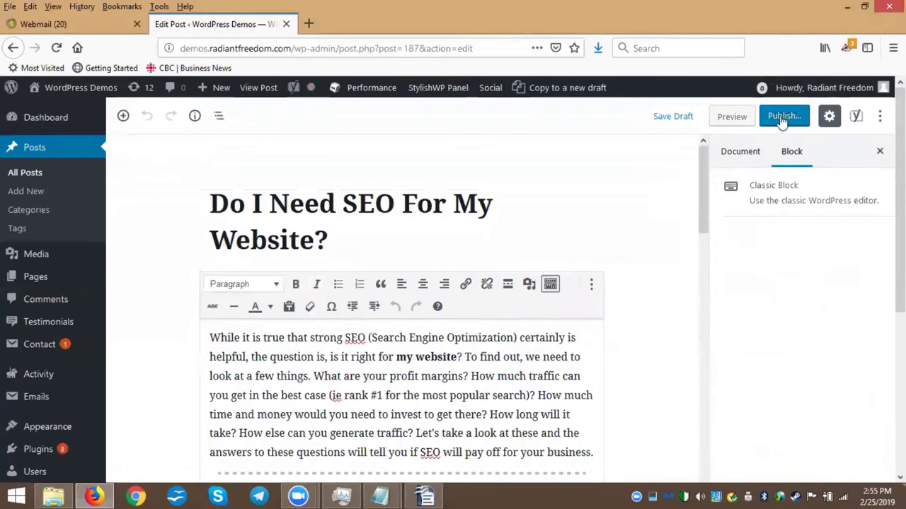
Review the document settings of the post, including its featured image.
{"action": "left_click", "coordinate": [725, 142]}
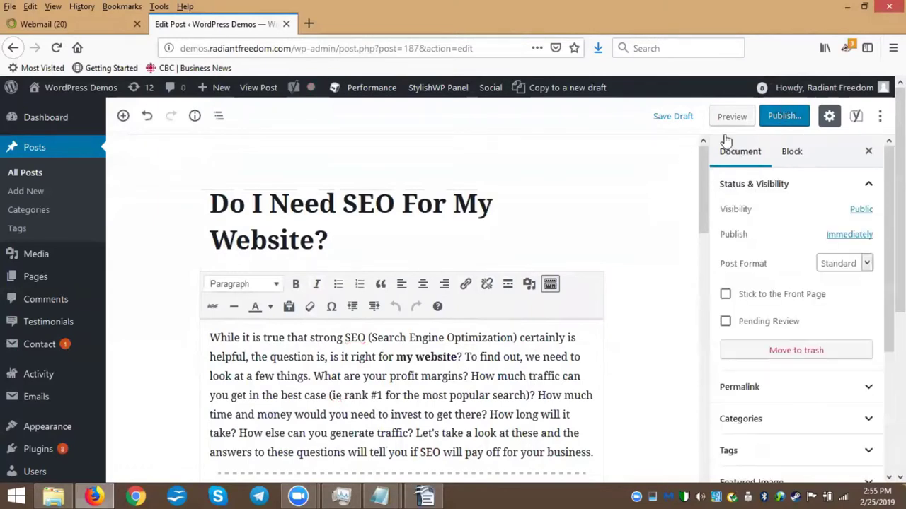
{"action": "scroll", "coordinate": [784, 319], "scroll_direction": "down", "scroll_amount": 5}
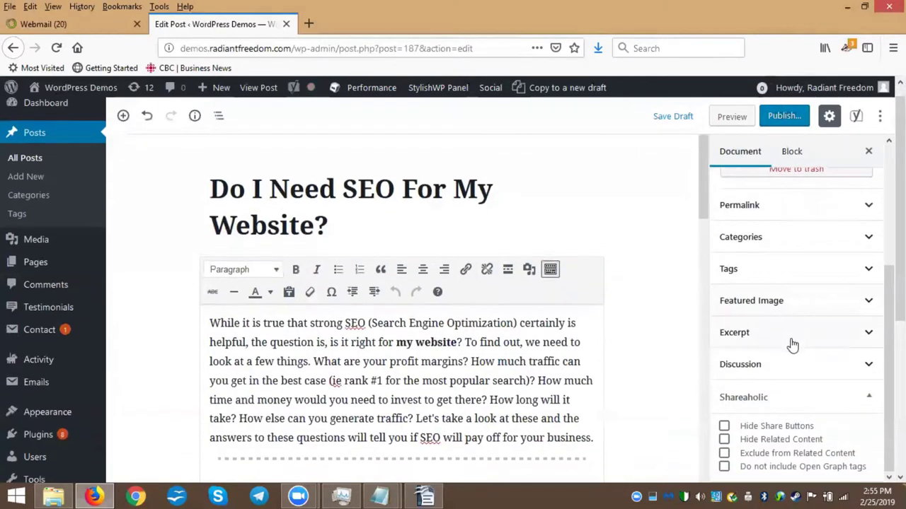
{"action": "scroll", "coordinate": [794, 375], "scroll_direction": "down", "scroll_amount": 3}
{"action": "scroll", "coordinate": [757, 397], "scroll_direction": "up", "scroll_amount": 2}
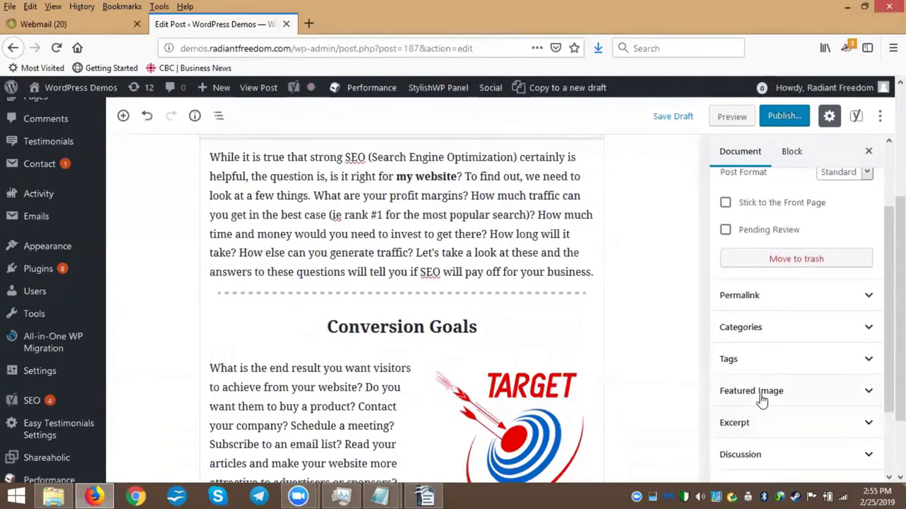
{"action": "left_click", "coordinate": [761, 393]}
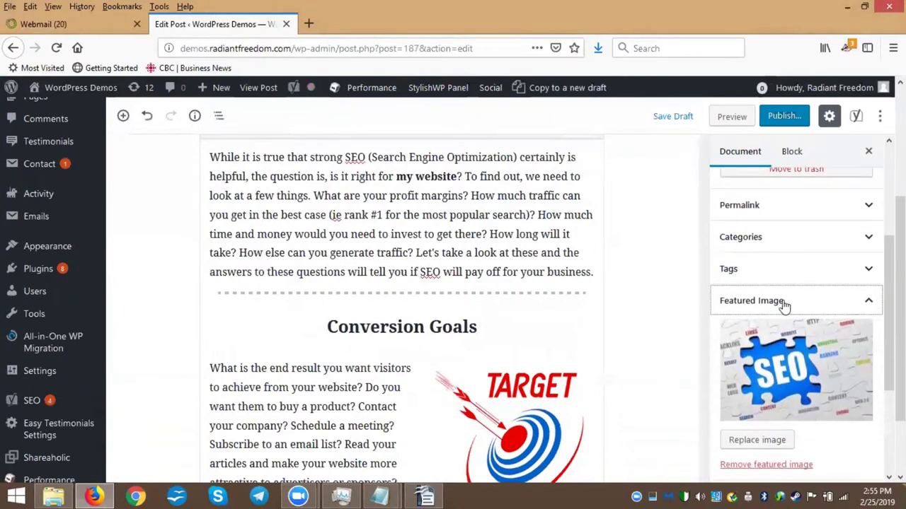
{"action": "left_click", "coordinate": [784, 305]}
{"action": "scroll", "coordinate": [790, 364], "scroll_direction": "up", "scroll_amount": 3}
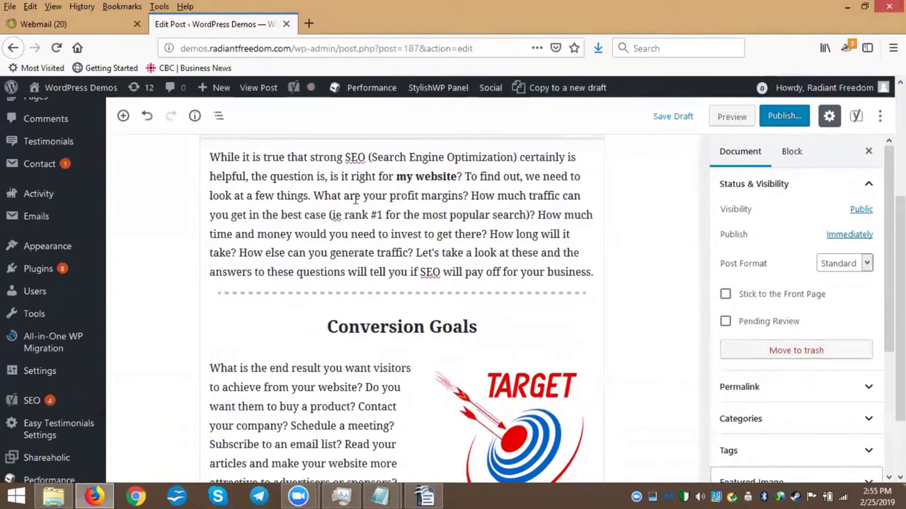
Start publishing the post and set its publish date to February 27, 2019.
{"action": "left_click", "coordinate": [781, 118]}
{"action": "left_click", "coordinate": [786, 117]}
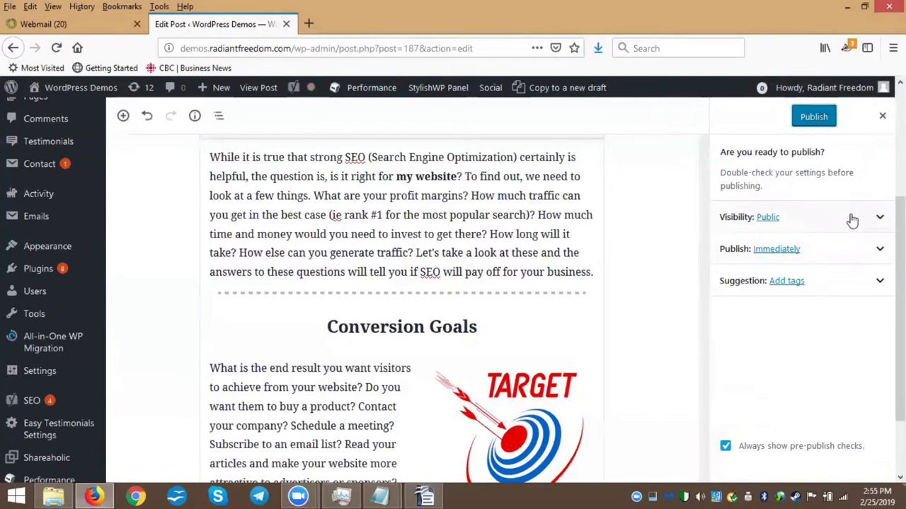
{"action": "left_click", "coordinate": [879, 252]}
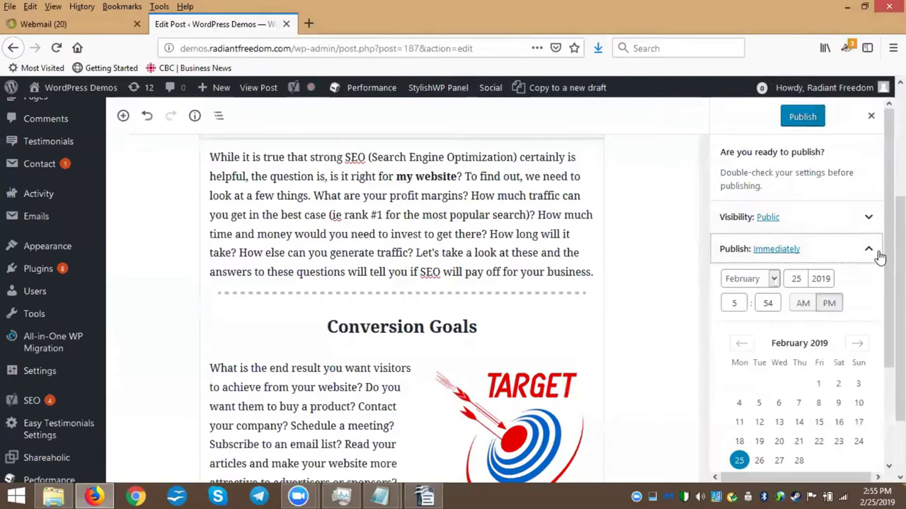
{"action": "scroll", "coordinate": [876, 254], "scroll_direction": "down", "scroll_amount": 2}
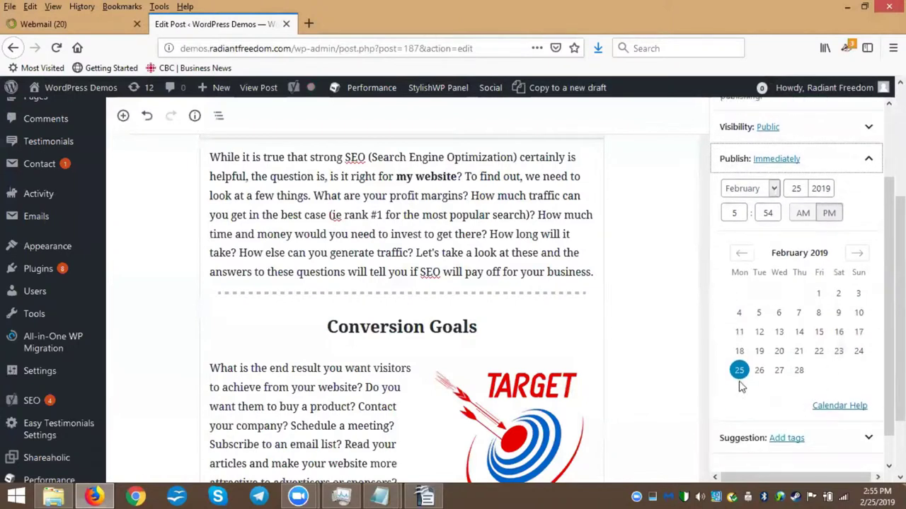
{"action": "left_click", "coordinate": [780, 374]}
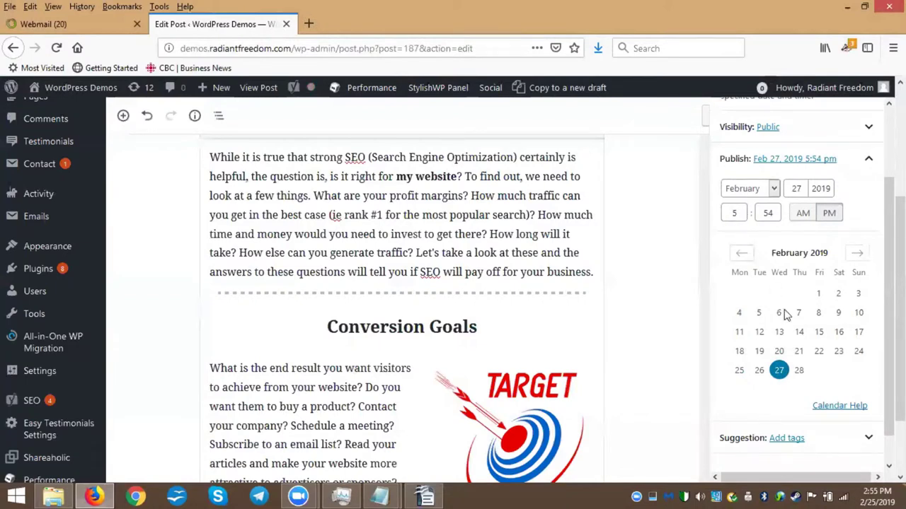
Set the scheduled publish time to 2:30 PM and close the publish date settings.
{"action": "left_click", "coordinate": [729, 213]}
{"action": "left_click", "coordinate": [831, 215]}
{"action": "left_click", "coordinate": [736, 213]}
{"action": "type", "text": "2"}
{"action": "left_click", "coordinate": [762, 213]}
{"action": "type", "text": "30"}
{"action": "left_click", "coordinate": [877, 226]}
{"action": "left_click", "coordinate": [774, 190]}
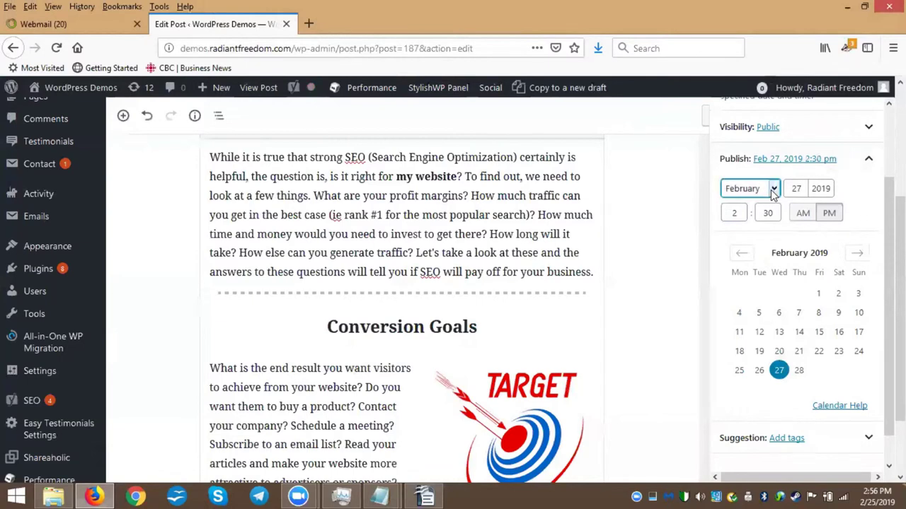
{"action": "left_click", "coordinate": [871, 160]}
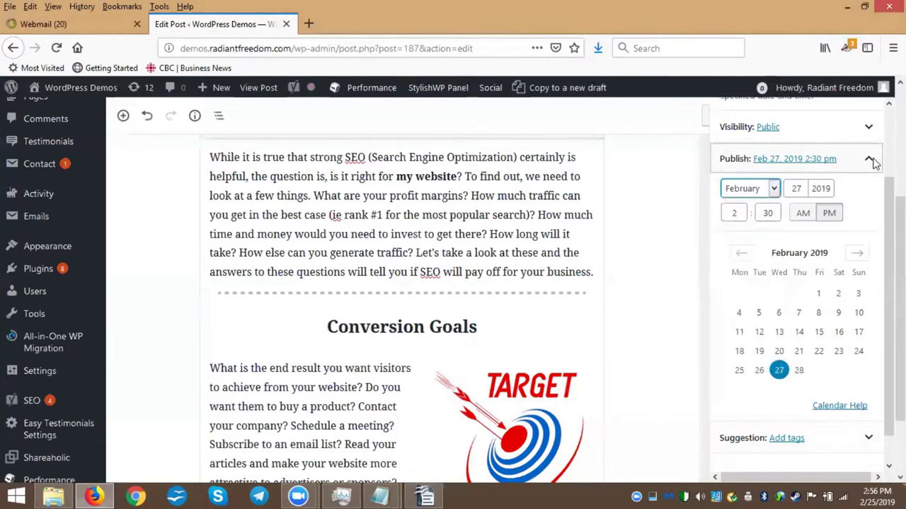